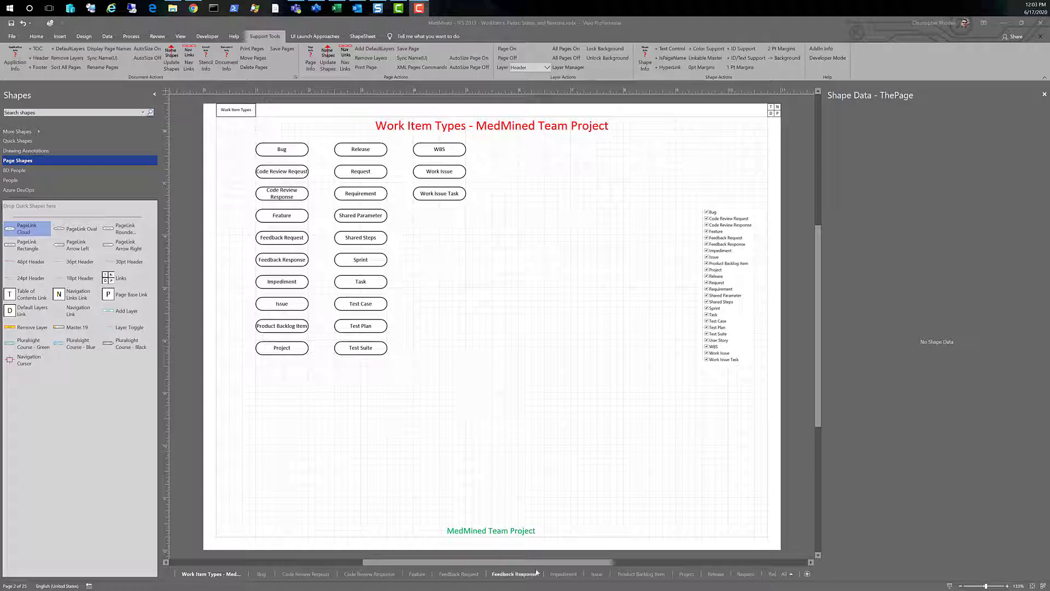
Go to the Bug page from the work item types overview and view the list of Napkin Making stencils.
left_click(312, 141)
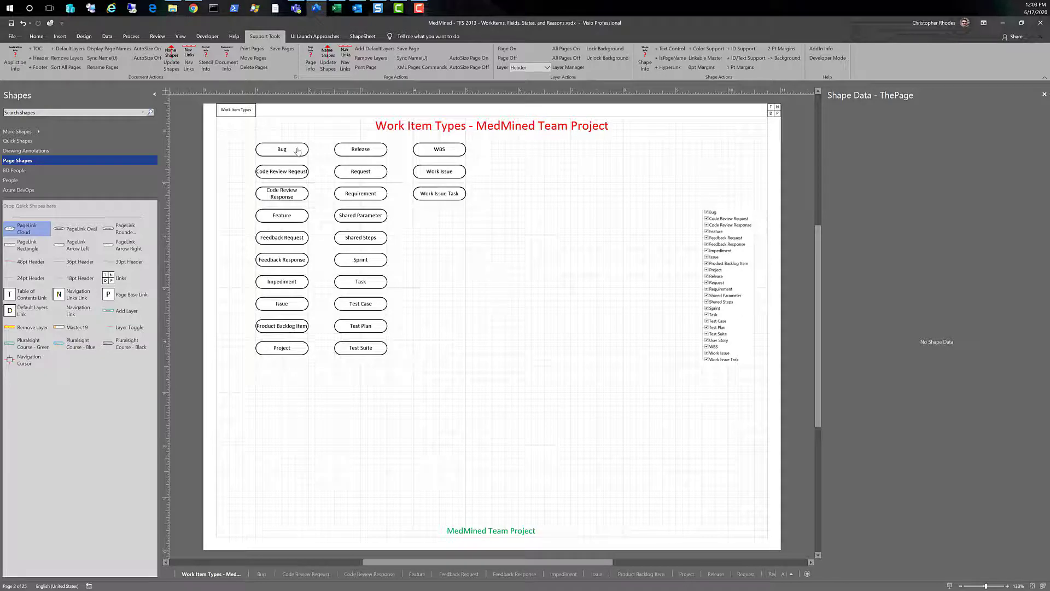
left_click(297, 151)
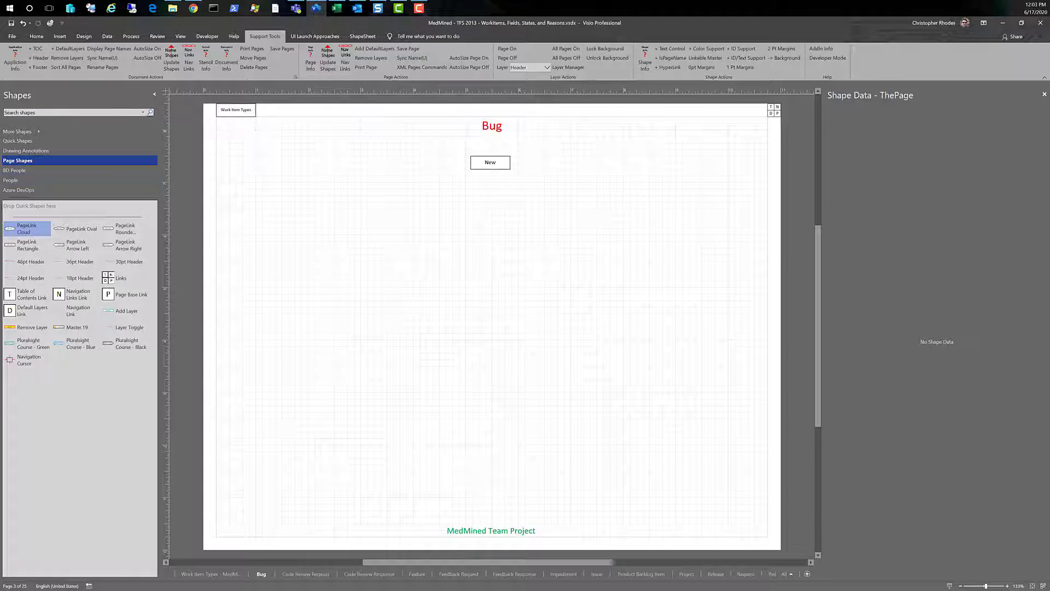
left_click(35, 132)
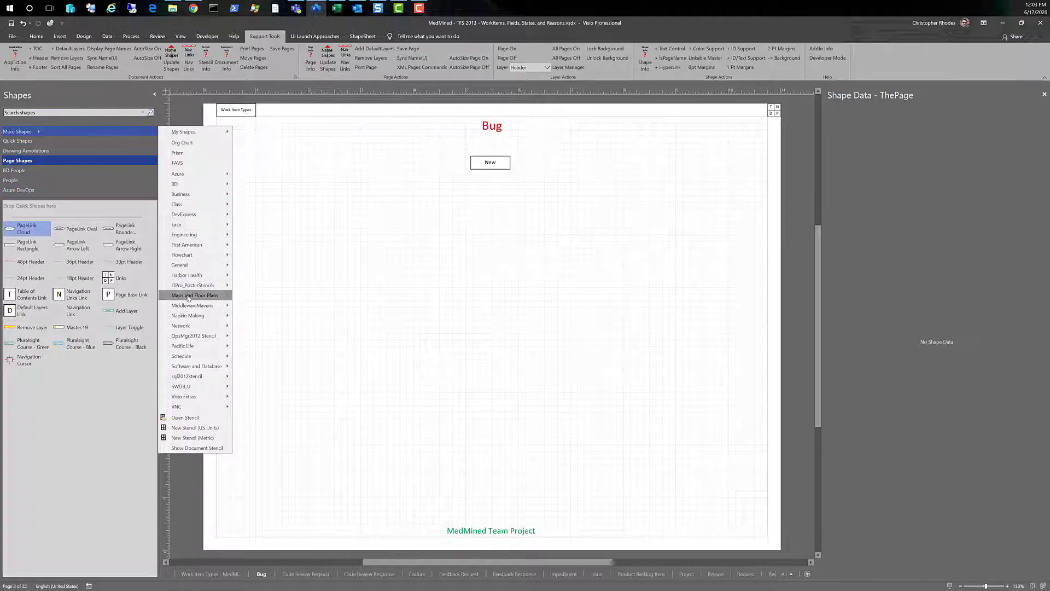
mouse_move(191, 316)
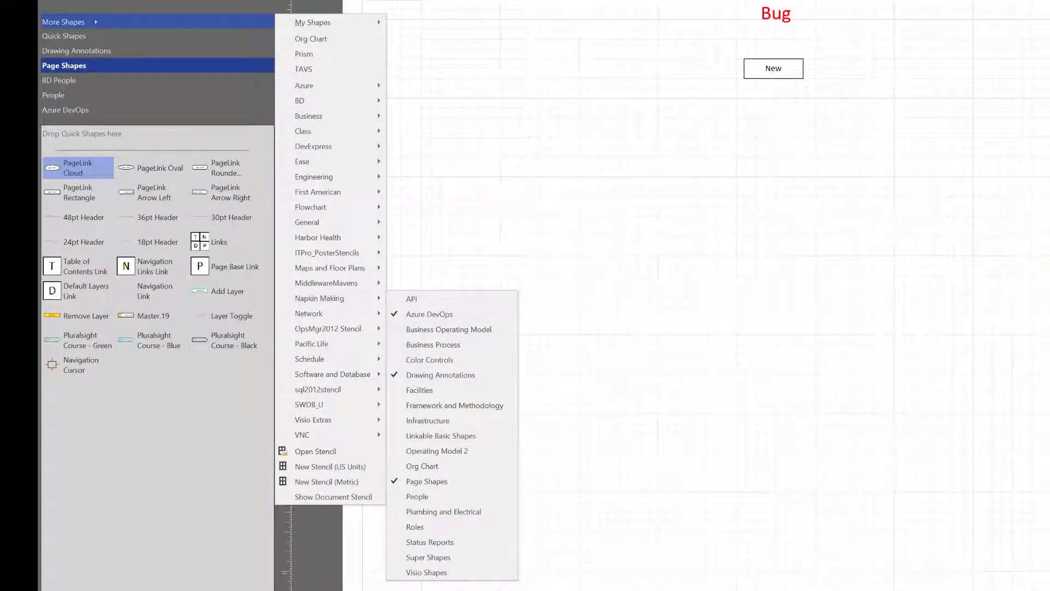
left_click(220, 454)
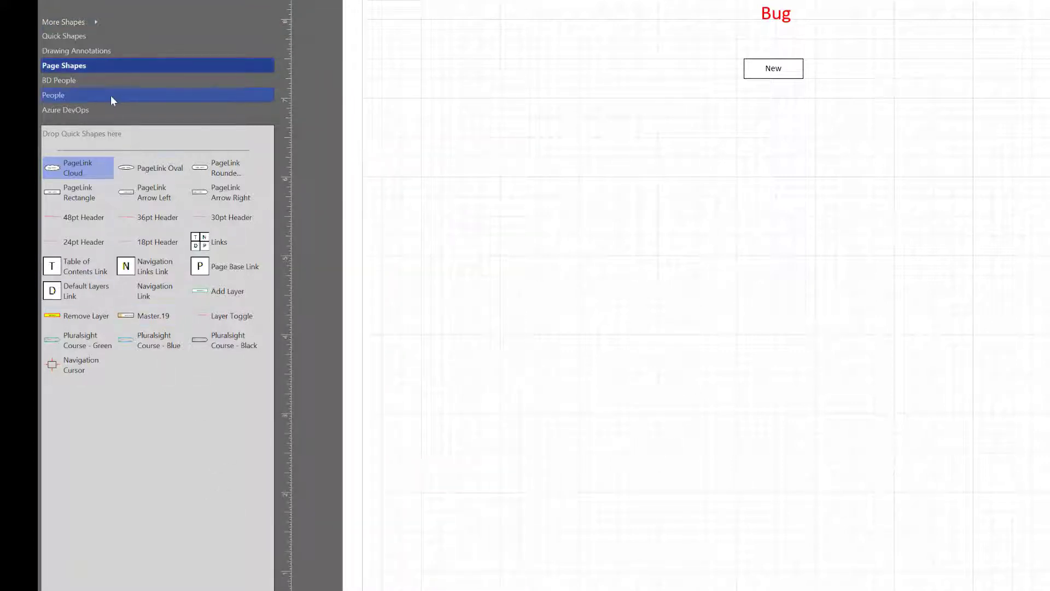
Close every open stencil: Azure DevOps, People, BD People, Page Shapes and Drawing Annotations.
left_click(99, 110)
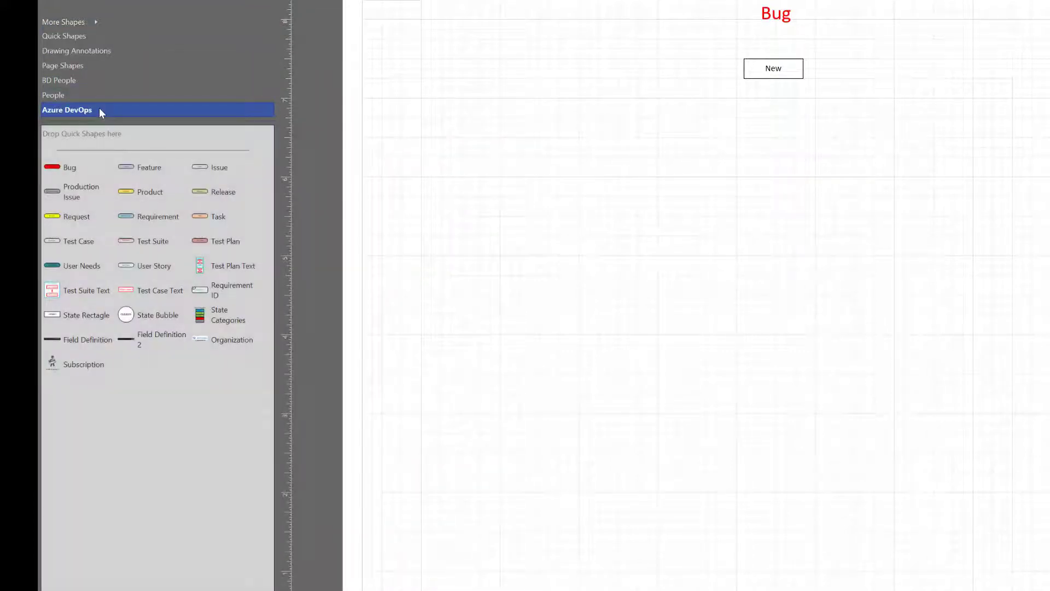
right_click(100, 110)
left_click(146, 255)
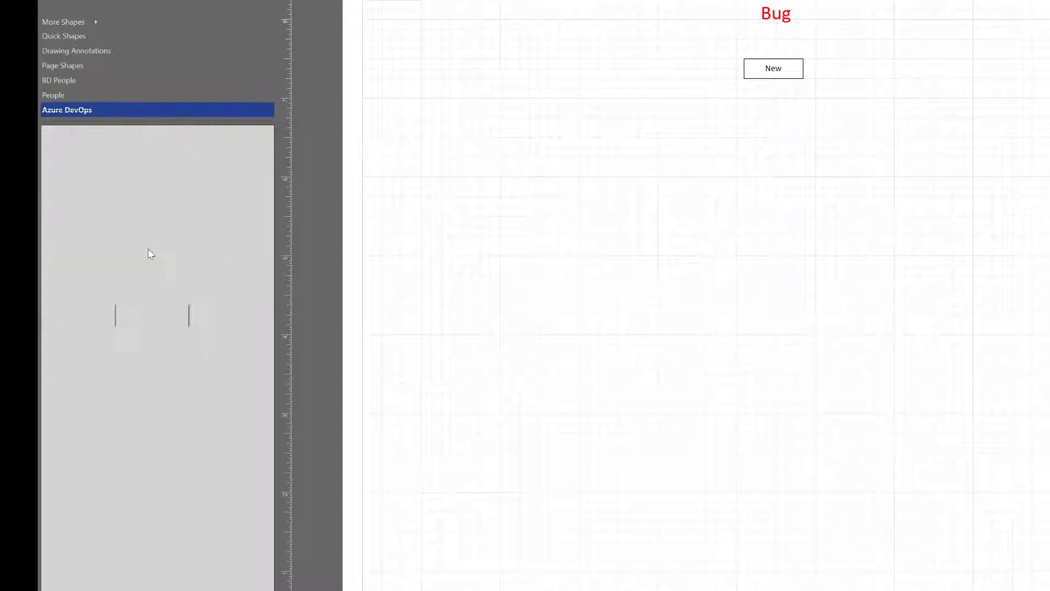
right_click(75, 101)
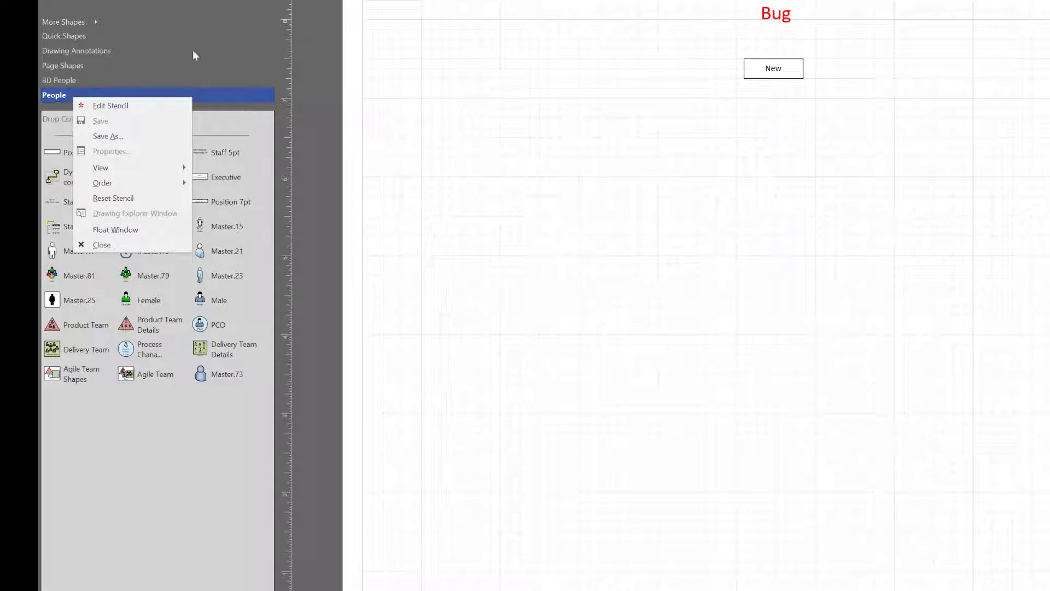
left_click(110, 244)
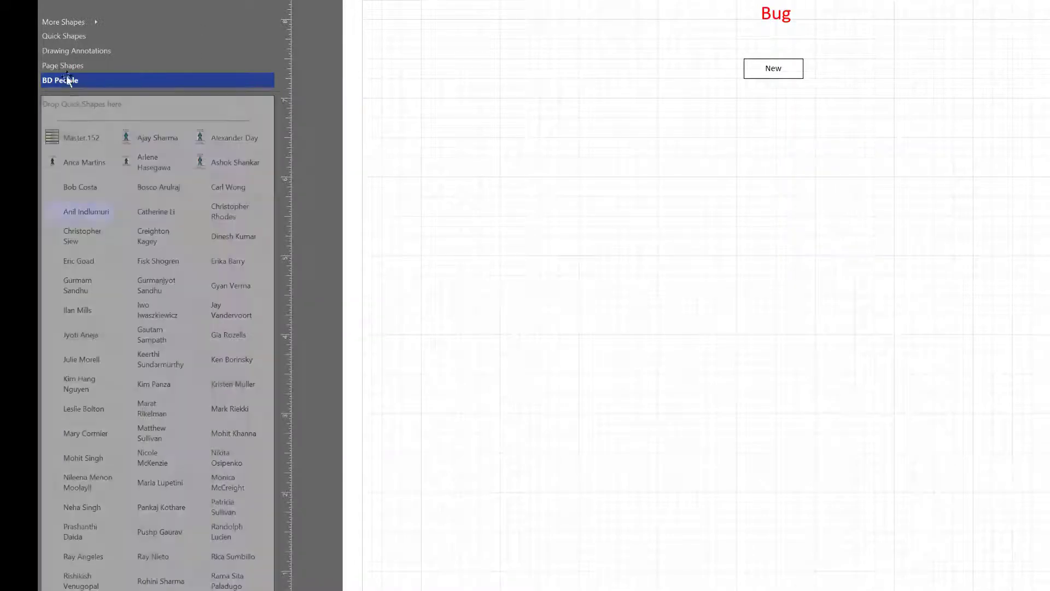
right_click(67, 79)
left_click(101, 229)
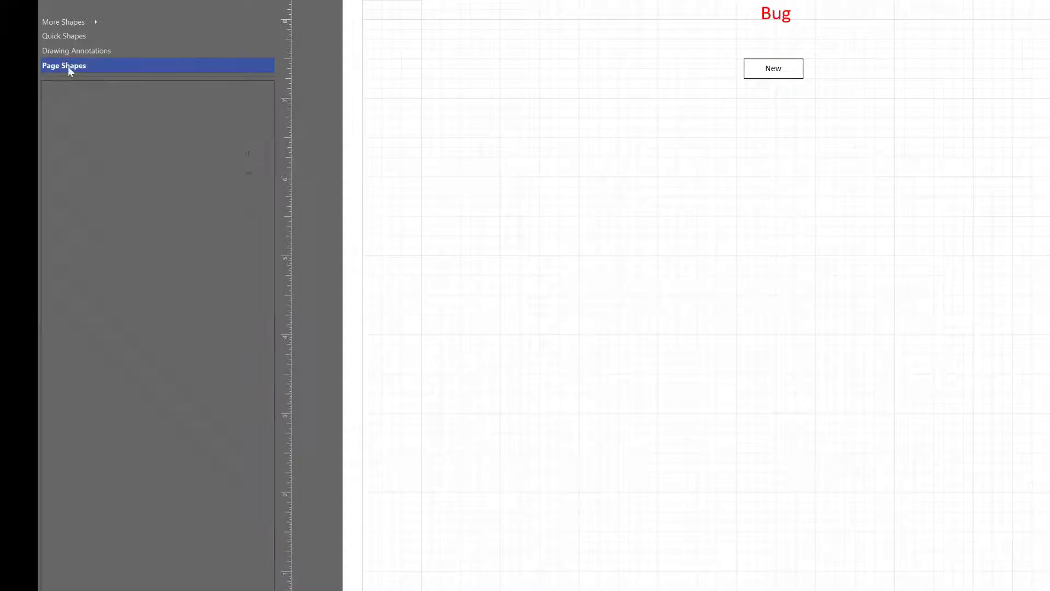
right_click(67, 69)
left_click(101, 216)
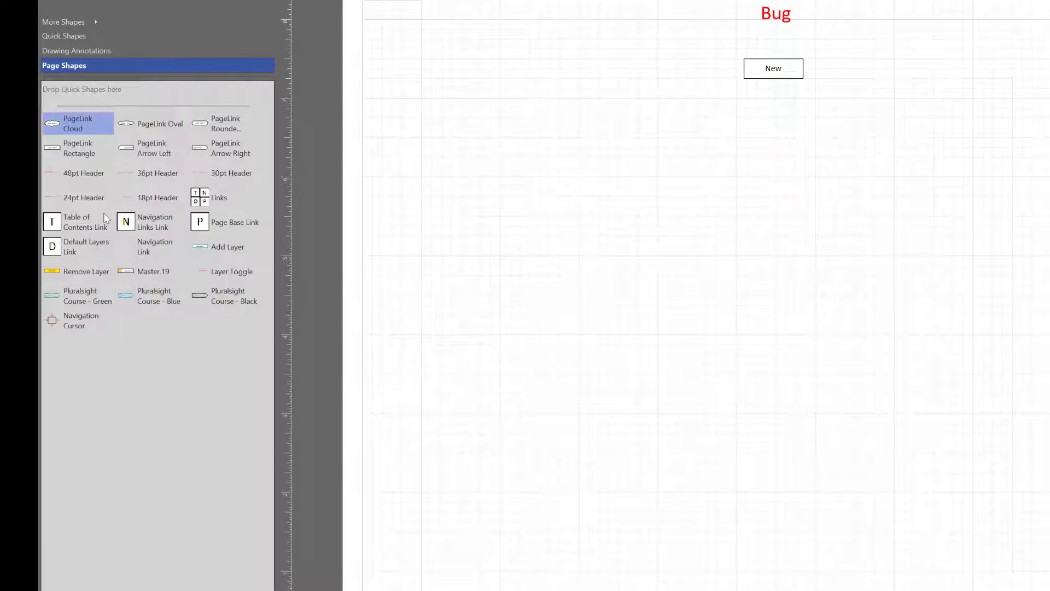
right_click(101, 48)
left_click(138, 197)
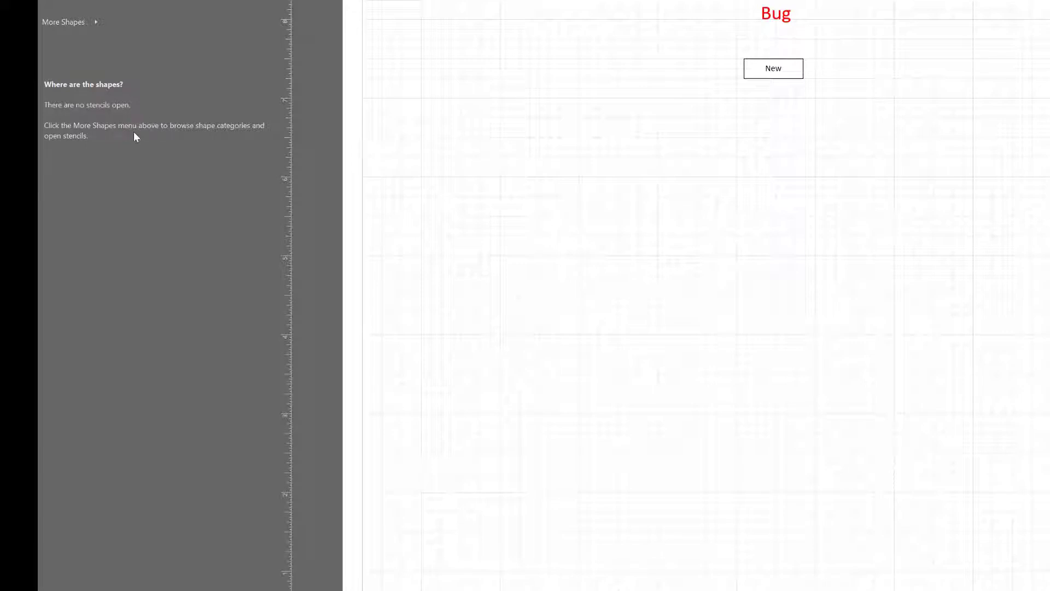
Open the Azure DevOps stencil from the Napkin Making collection.
left_click(76, 21)
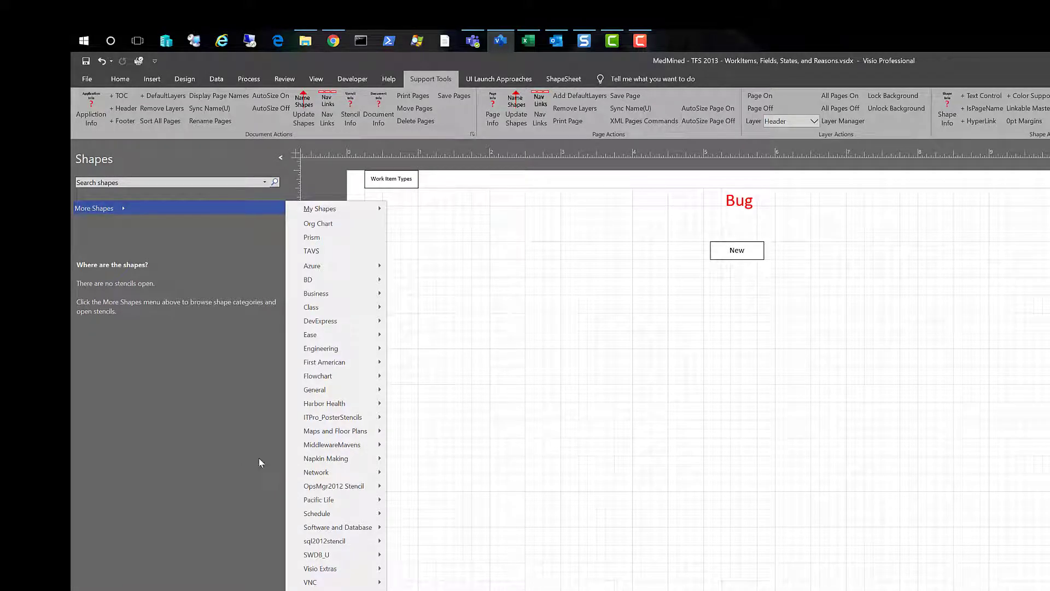
mouse_move(339, 456)
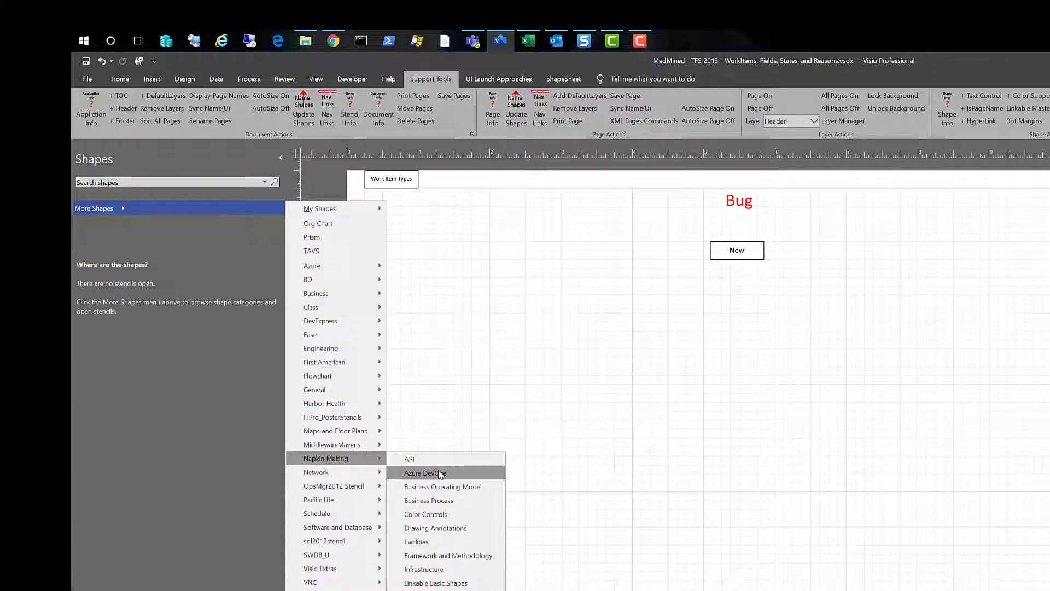
left_click(441, 471)
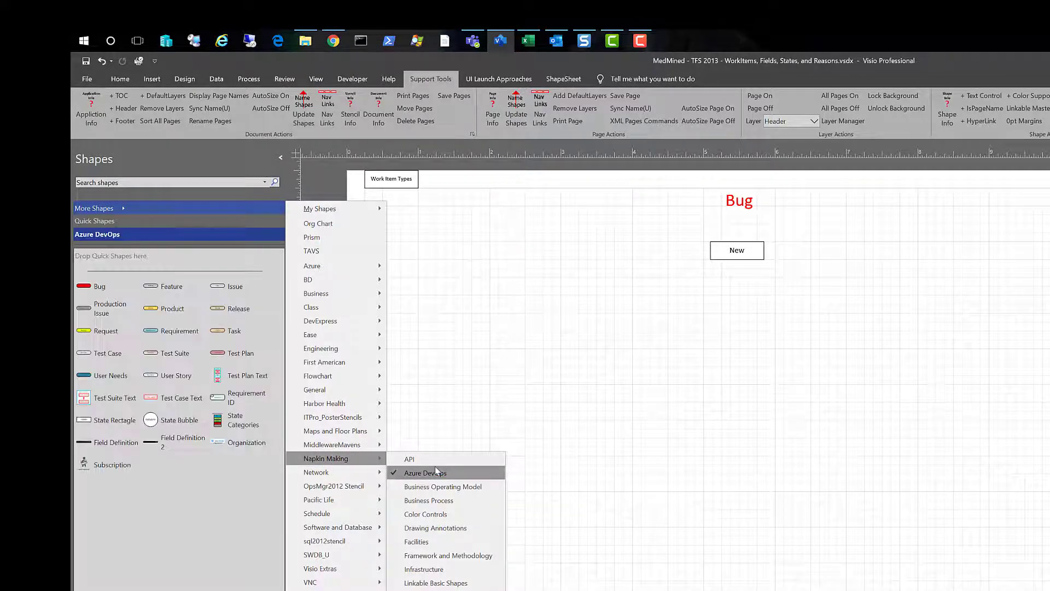
left_click(191, 206)
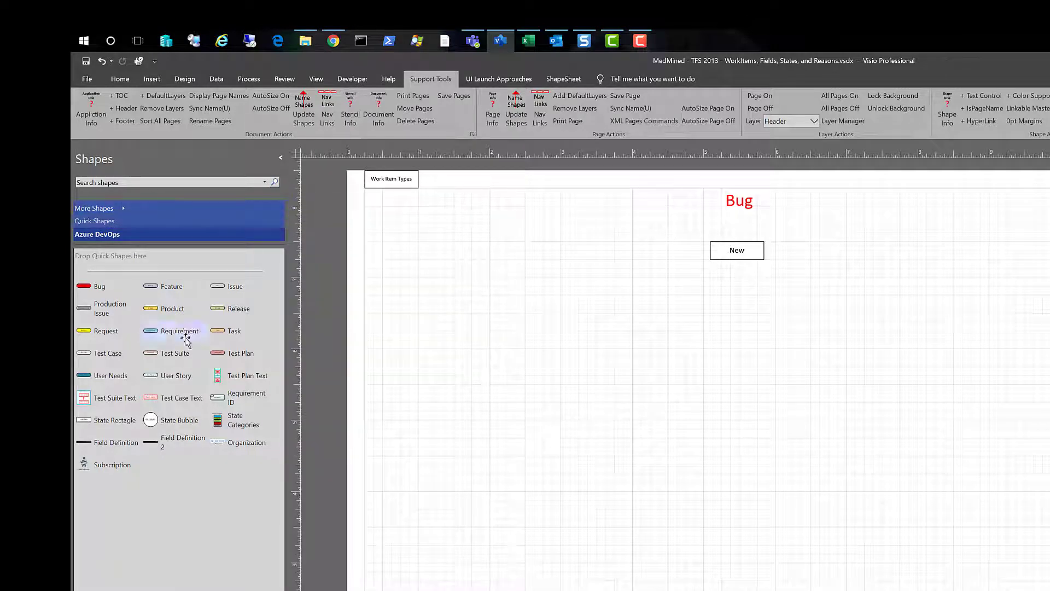
Open the Drawing Annotations stencil from the Napkin Making collection as well.
left_click(111, 209)
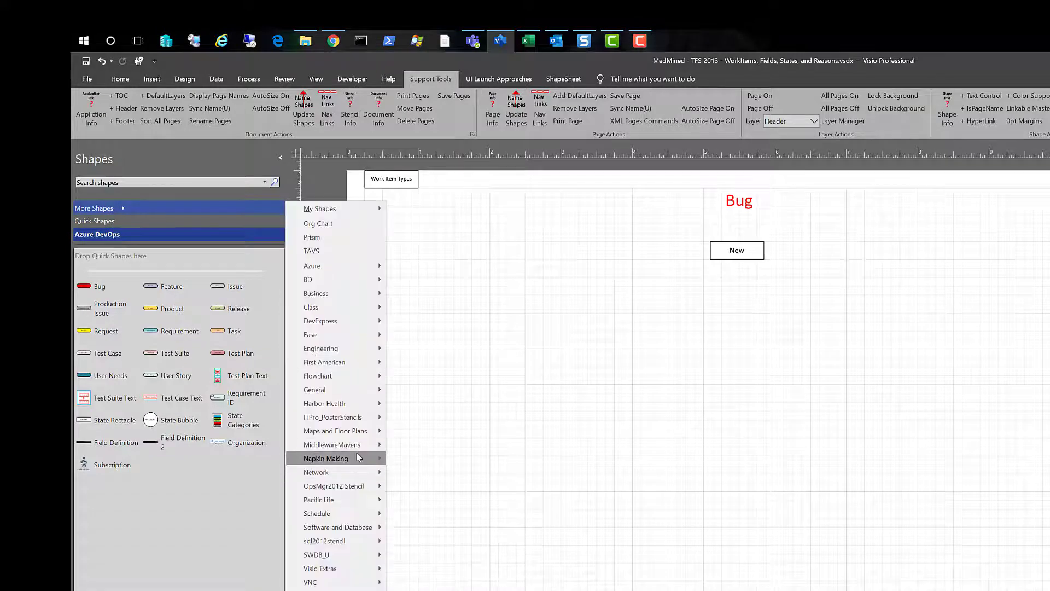
mouse_move(356, 458)
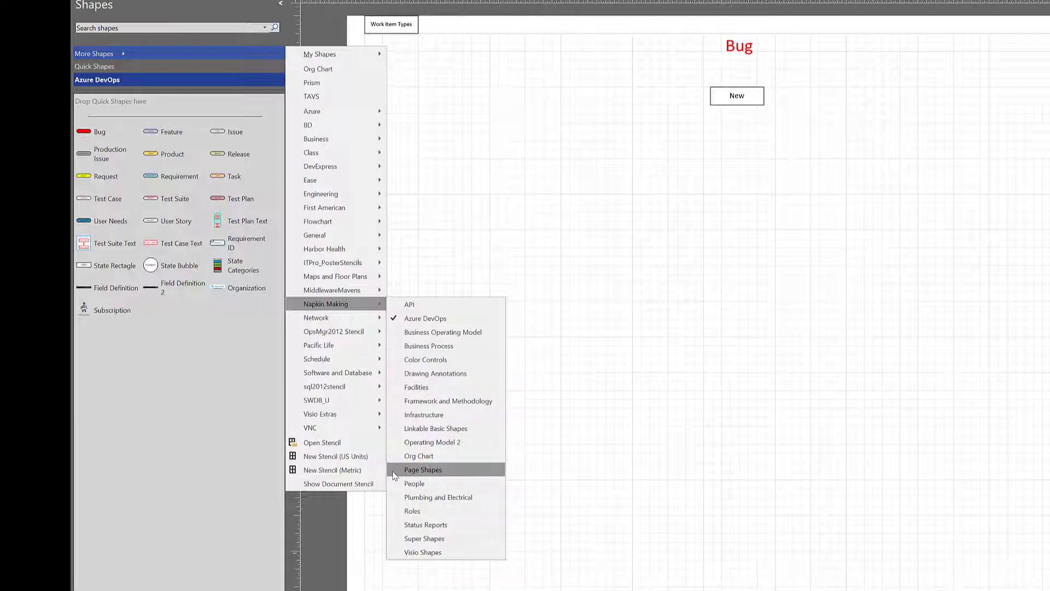
left_click(415, 376)
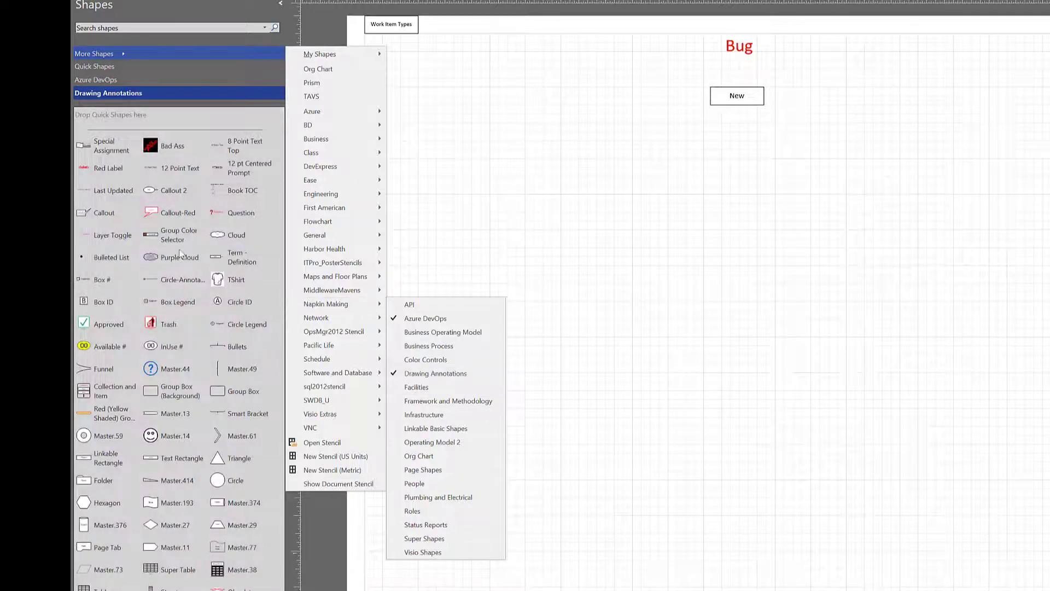
Place a State Rectagle shape from the Azure DevOps stencil below the New box and set its State to Closed.
left_click(113, 81)
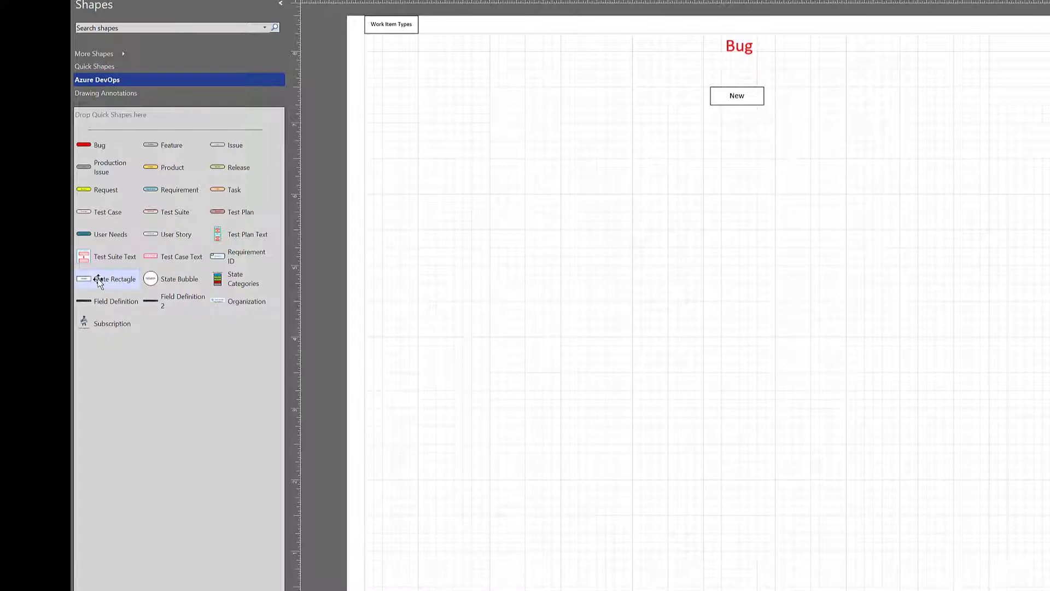
left_click_drag(99, 282, 729, 216)
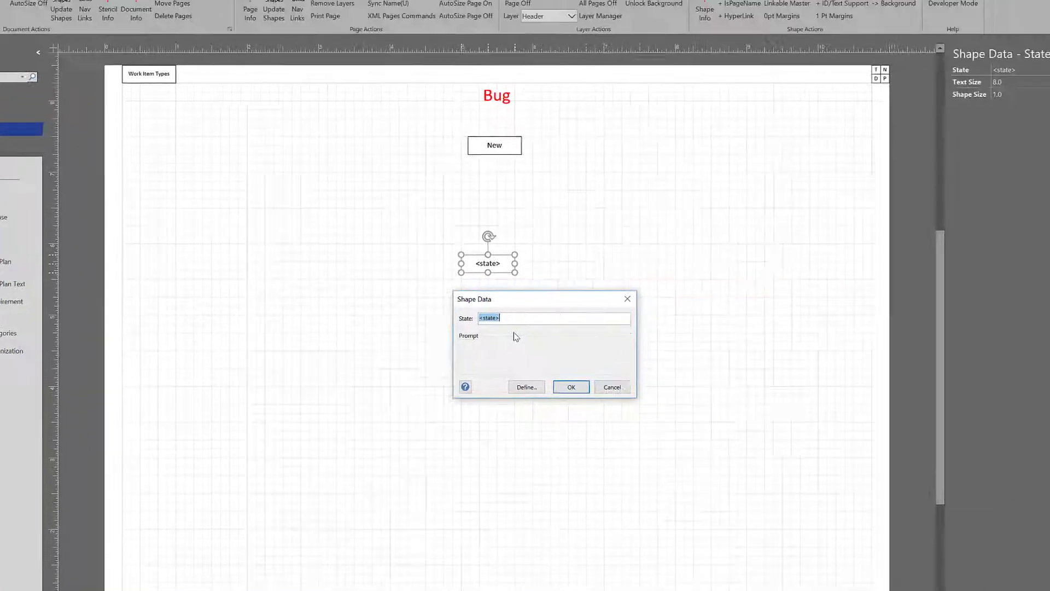
type("Cl")
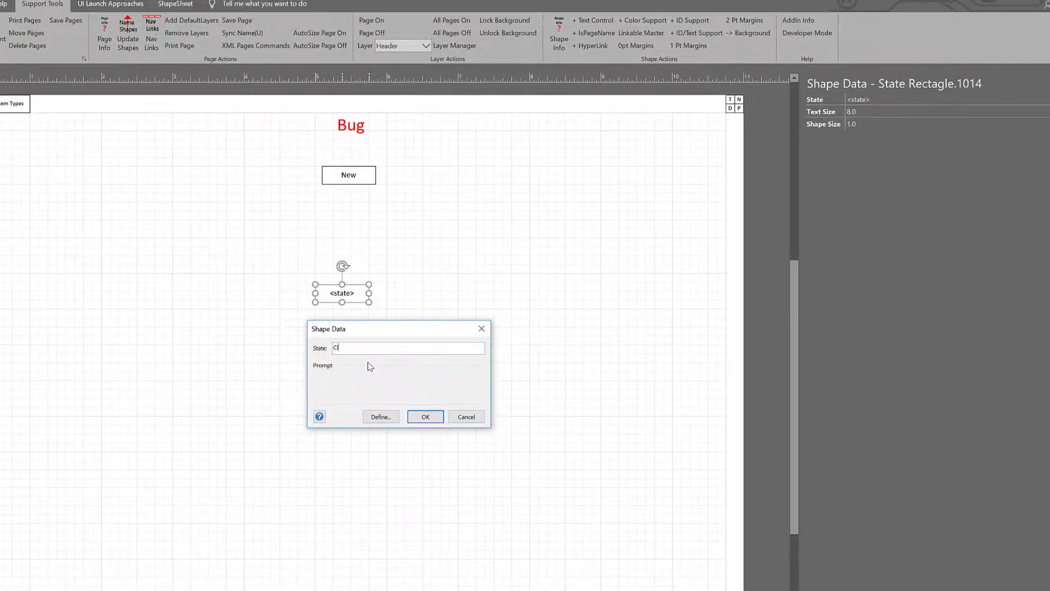
type("osed")
key("Return")
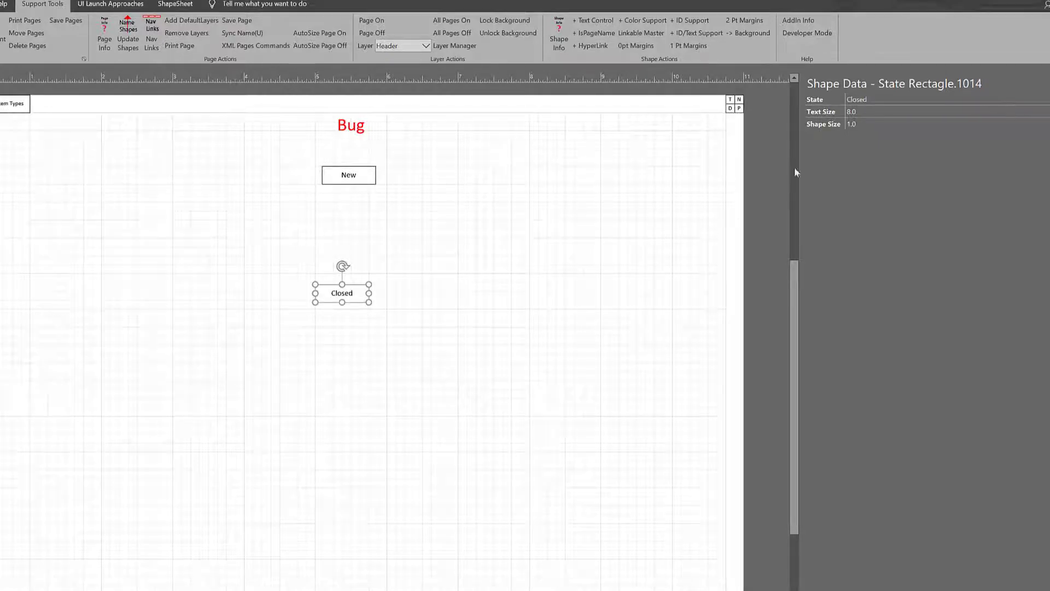
Change the State value in the new rectangle's shape data to "Closed 2".
left_click(864, 99)
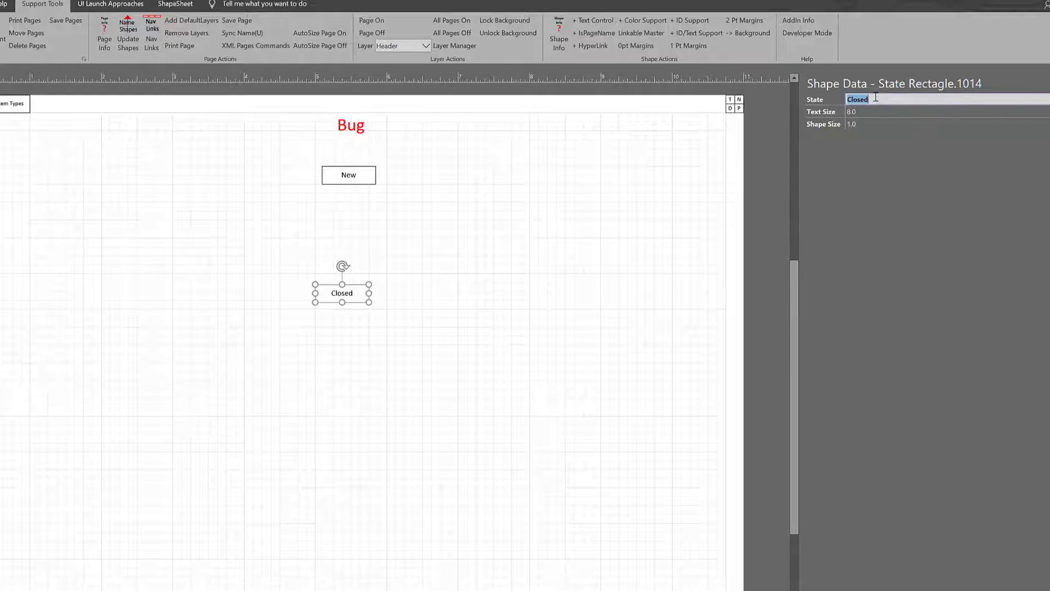
left_click(883, 99)
type("2")
key("Tab")
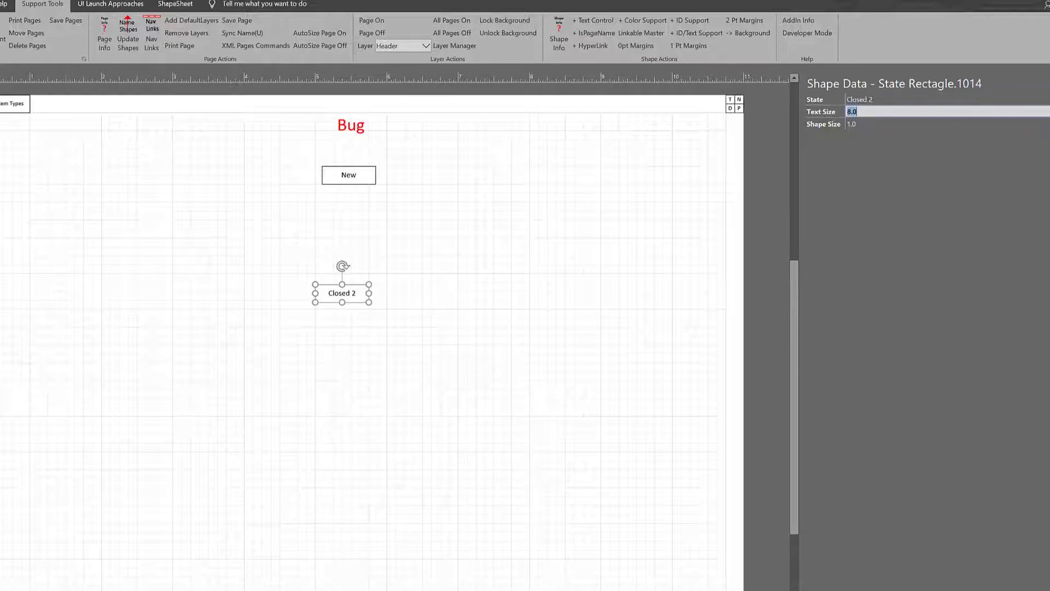
Set the rectangle's State back to Closed and its Text Size to 10 in the shape data.
left_click(883, 99)
left_click(883, 99)
key("BackSpace")
key("BackSpace")
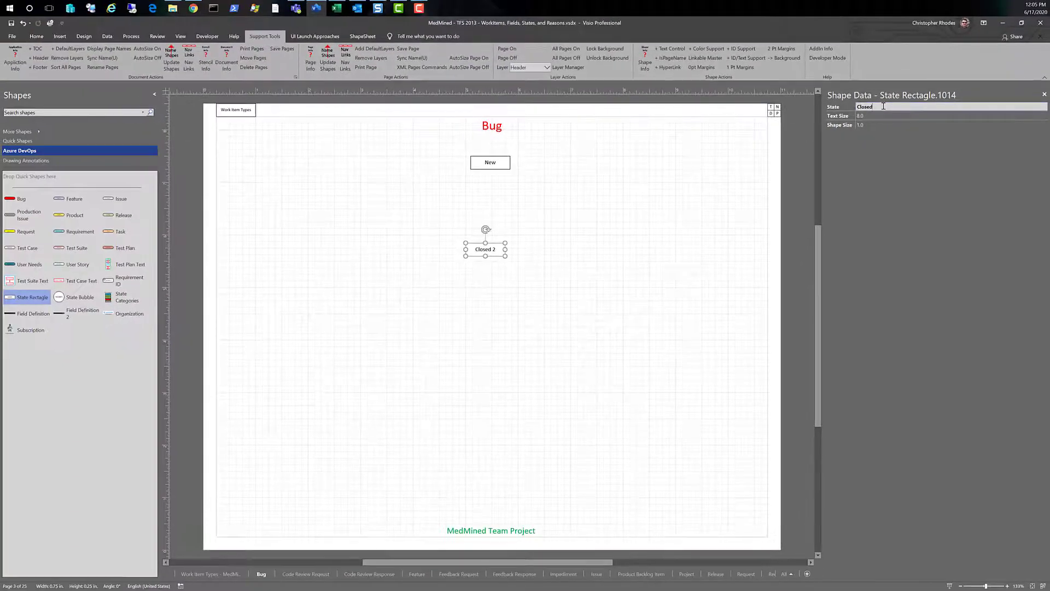
key("Tab")
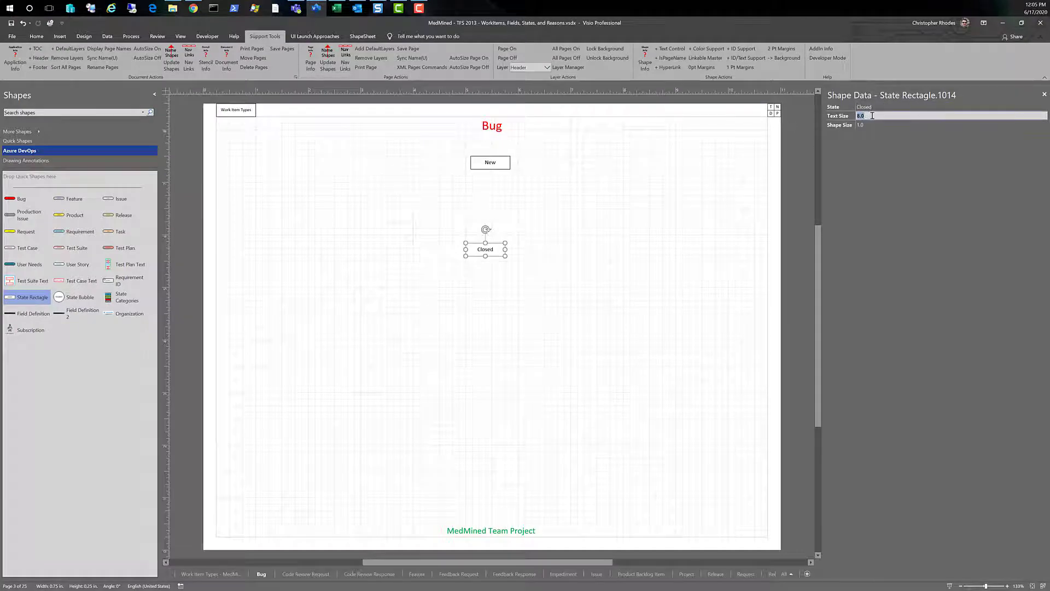
type("10")
key("Tab")
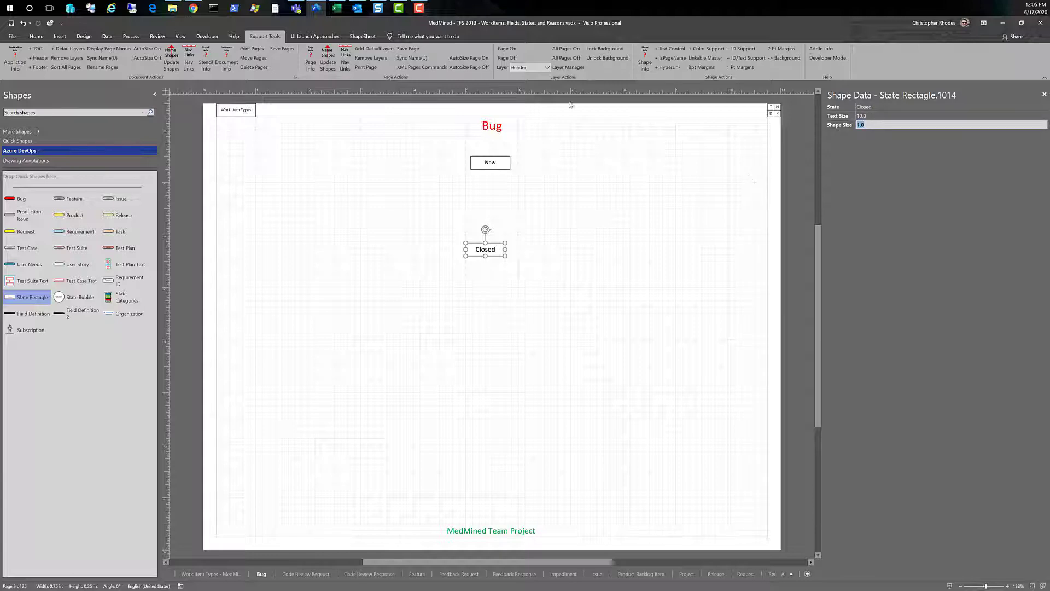
Try to change the Closed rectangle's text size with the standard font size setting.
left_click(36, 38)
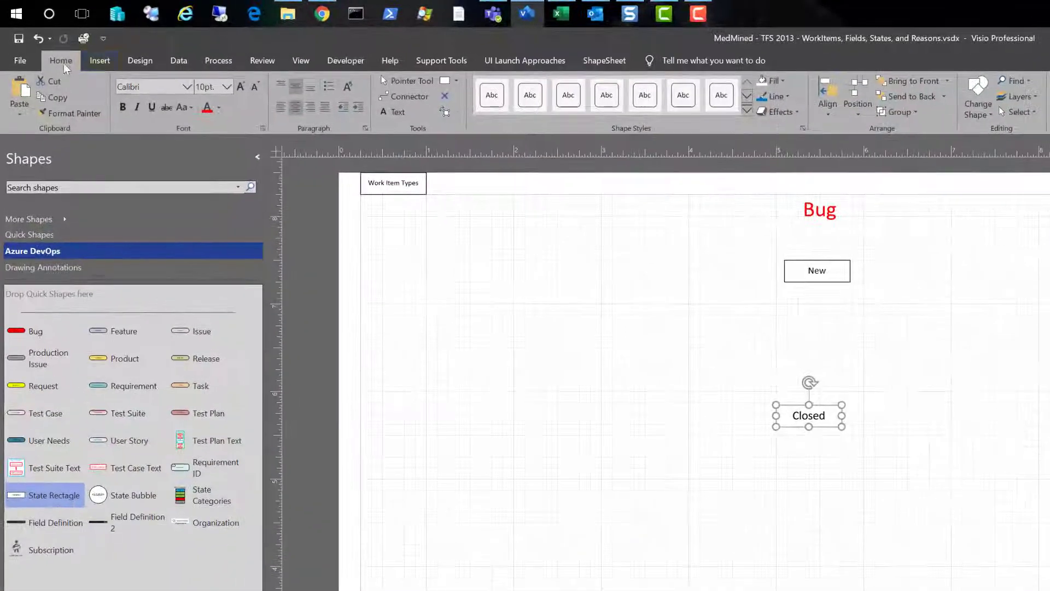
left_click(193, 74)
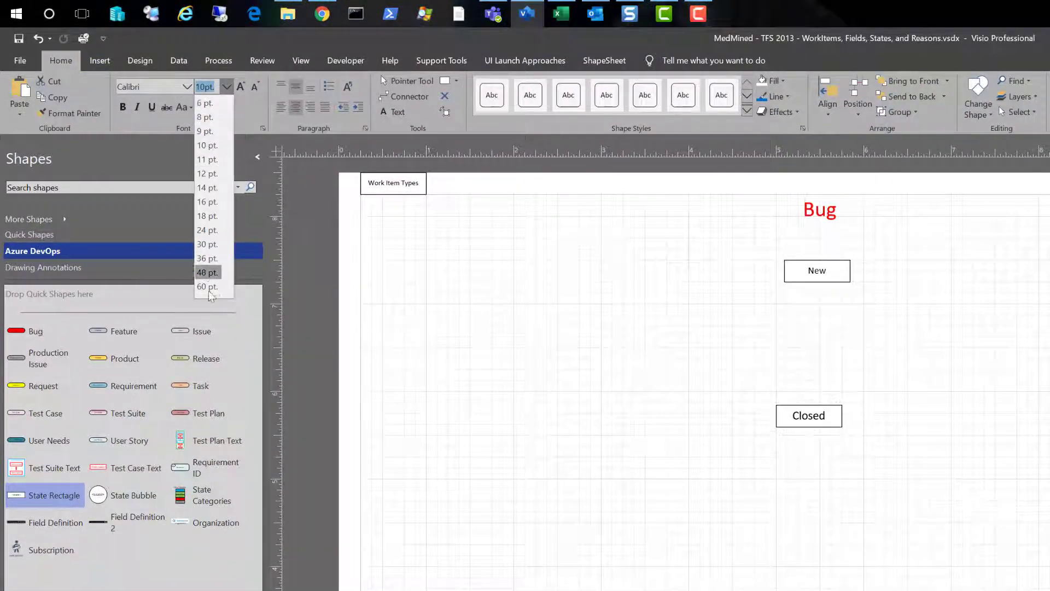
key("Escape")
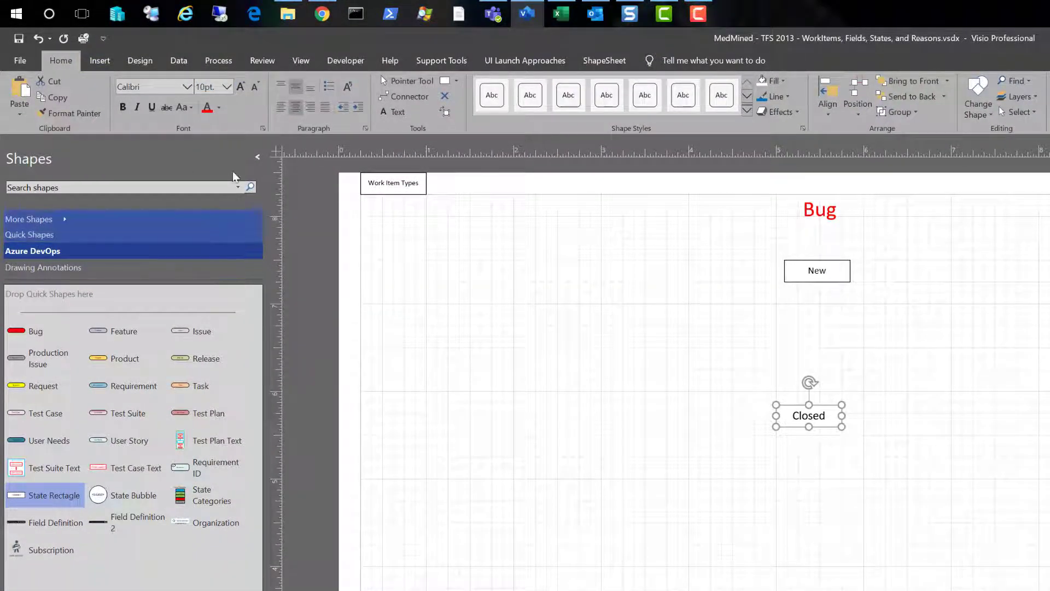
left_click(227, 86)
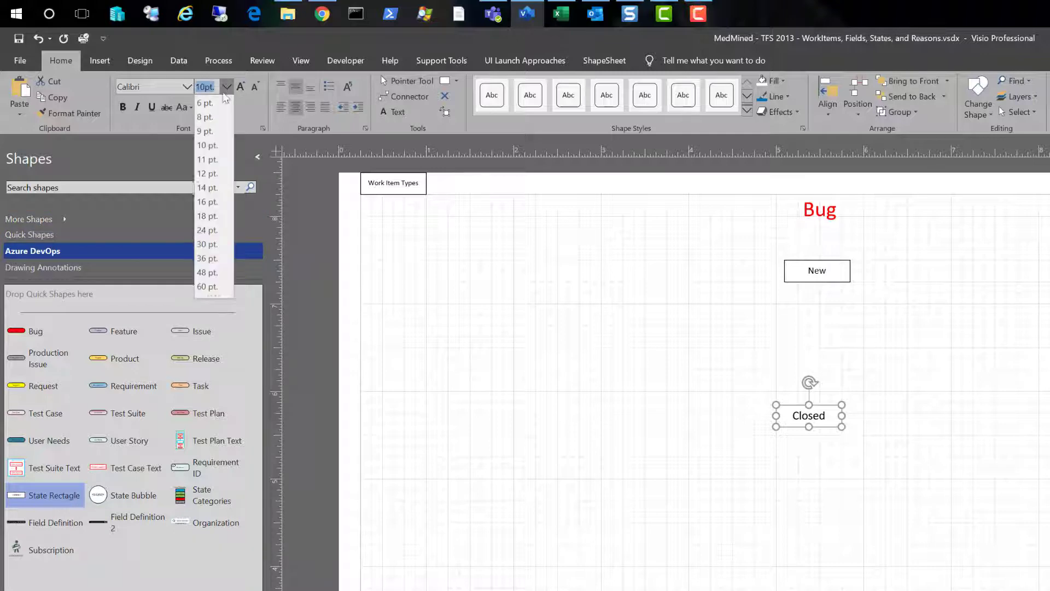
left_click(207, 225)
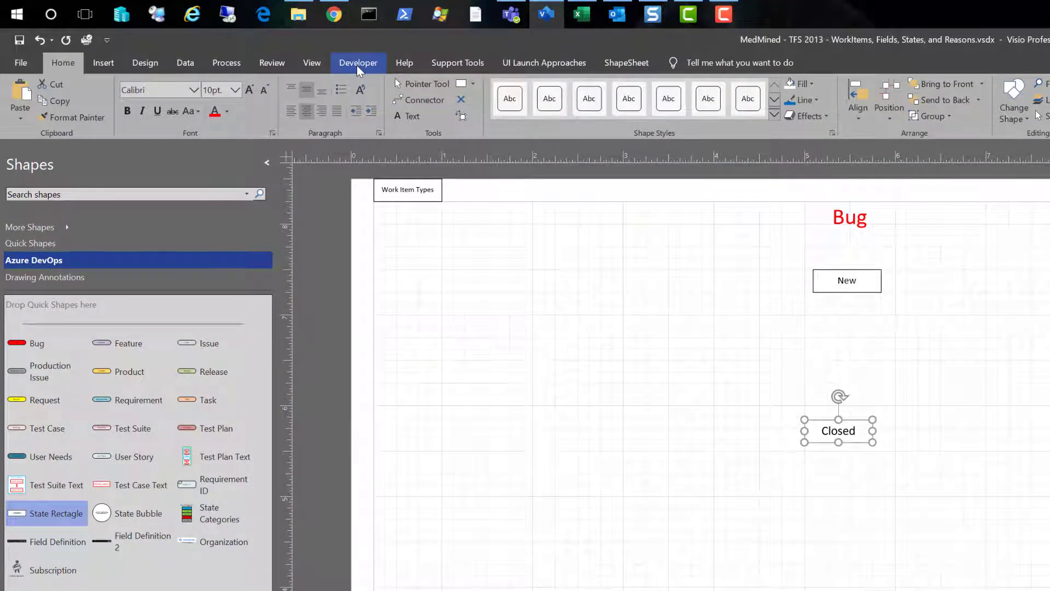
Check in the advanced program options that Run in developer mode is enabled, and accept the options.
left_click(19, 64)
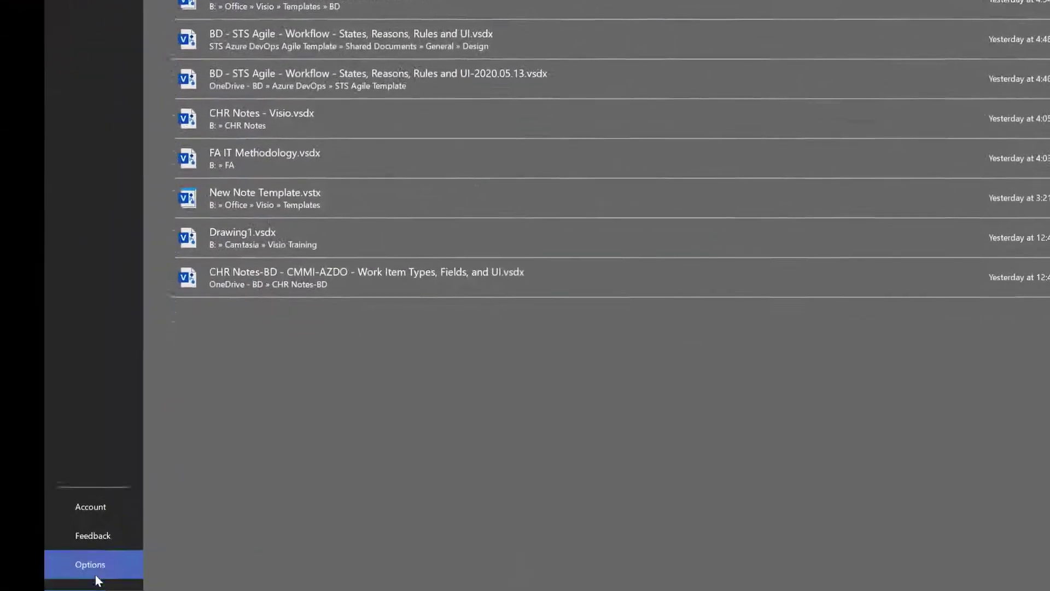
left_click(103, 546)
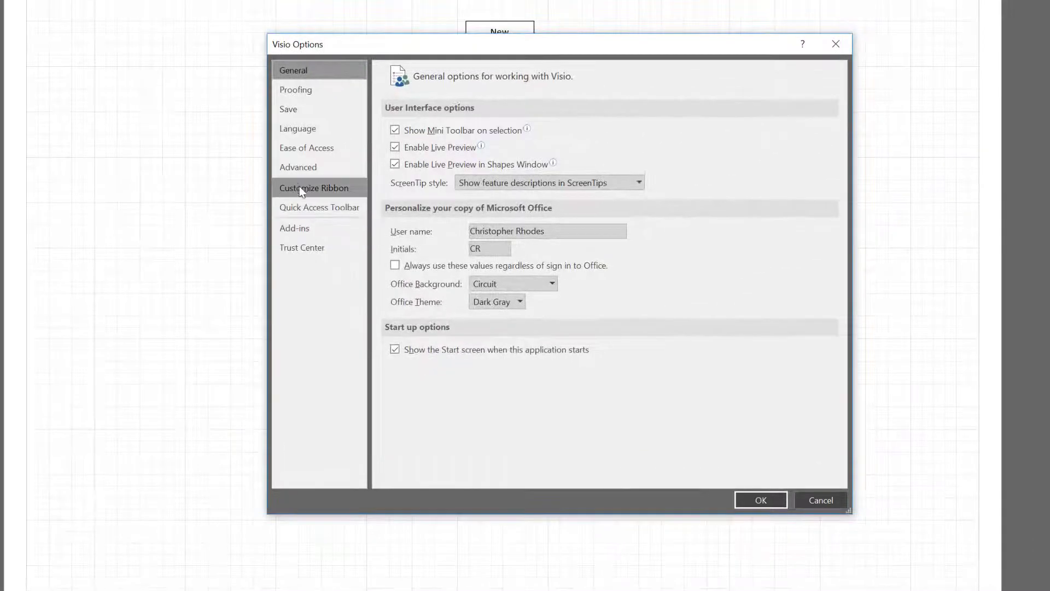
left_click(297, 169)
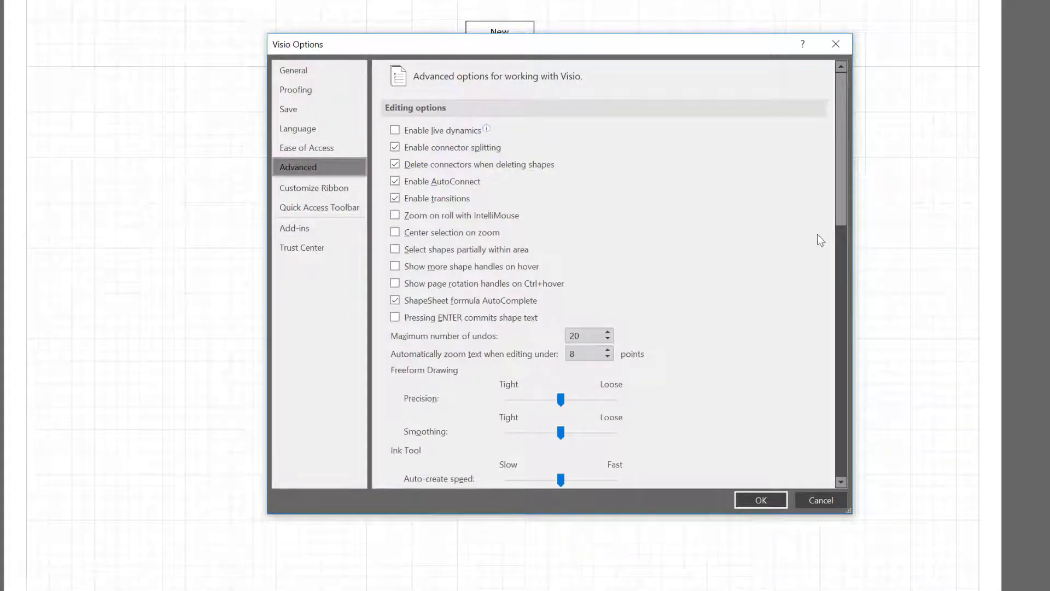
left_click_drag(841, 125, 840, 480)
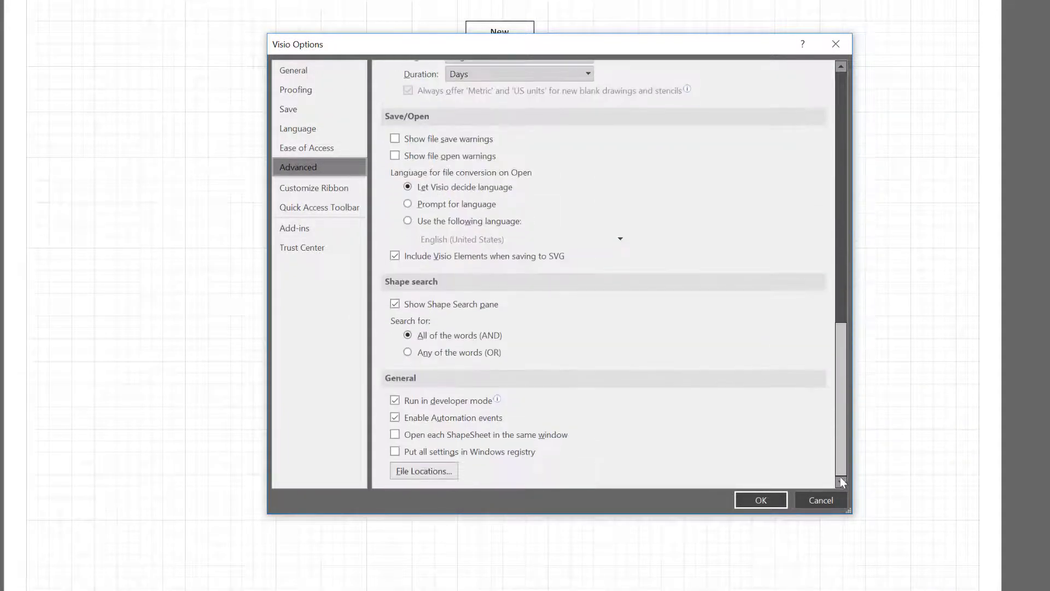
mouse_move(497, 399)
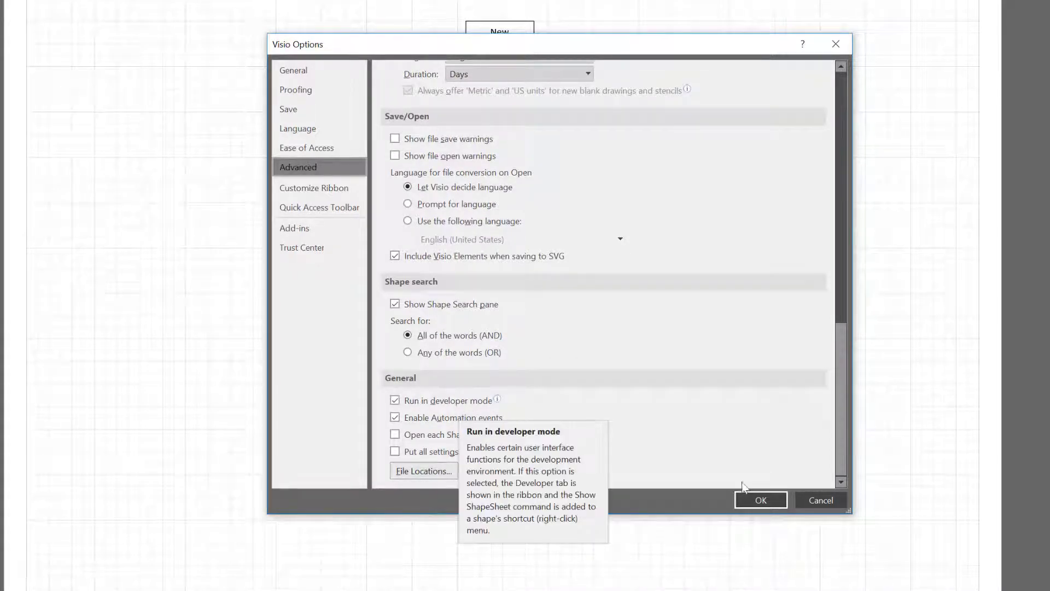
left_click(779, 506)
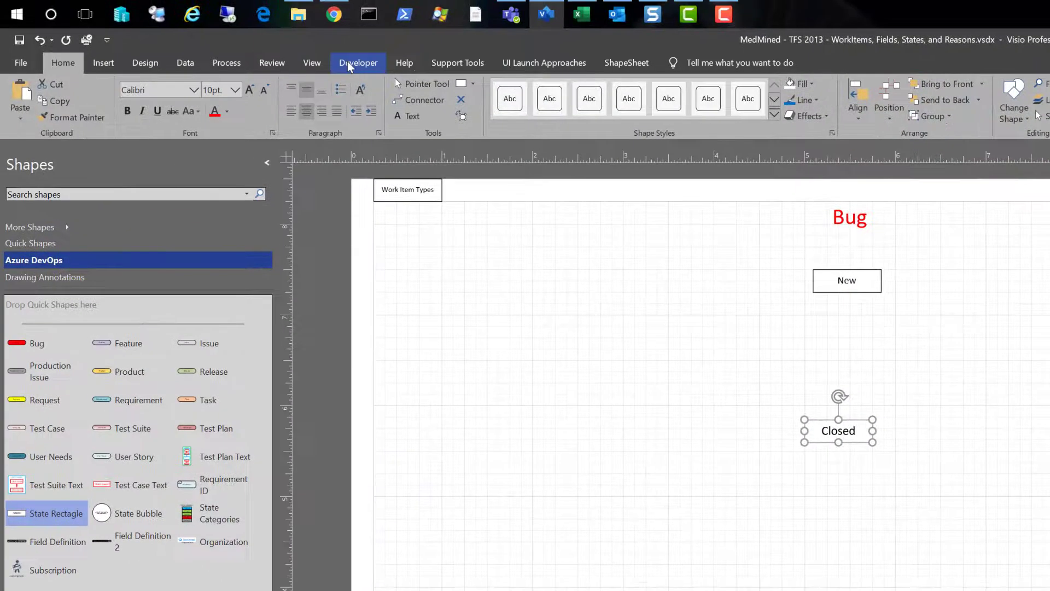
Remove the Text protection from the Closed rectangle.
left_click(285, 17)
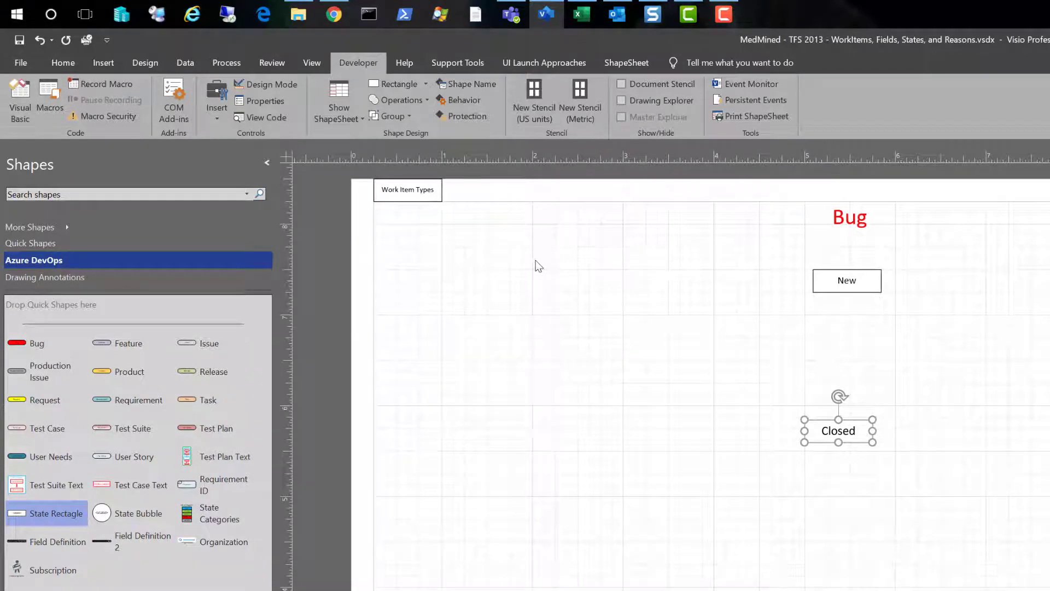
left_click(466, 117)
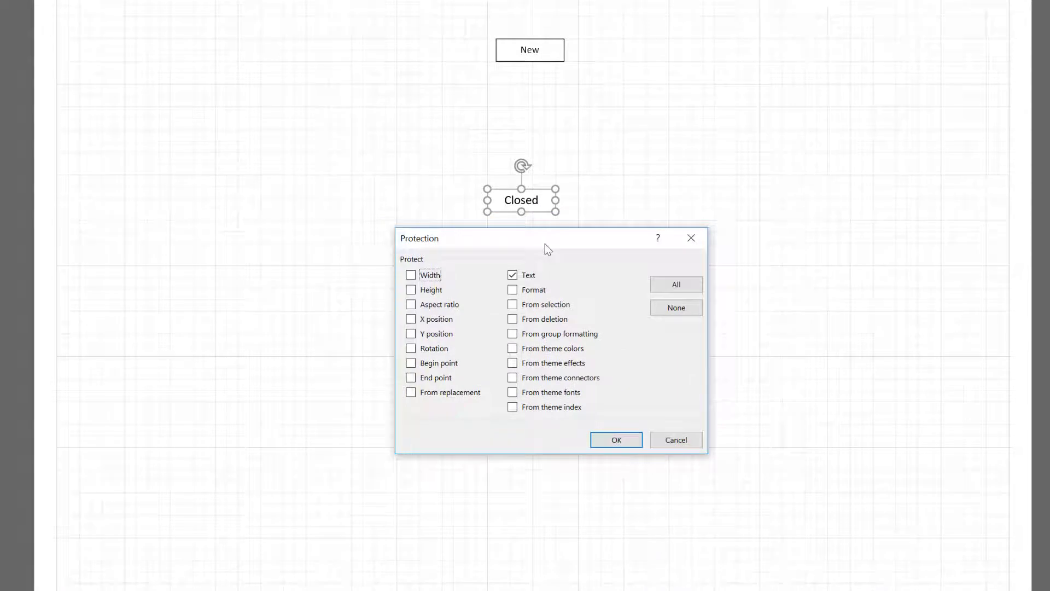
left_click_drag(580, 269, 344, 279)
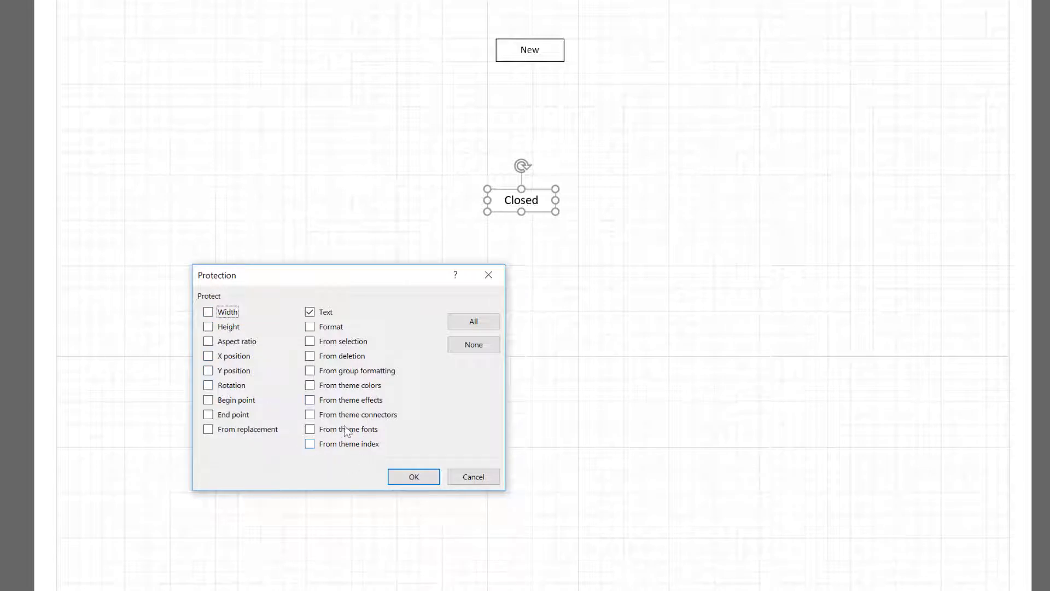
left_click(314, 316)
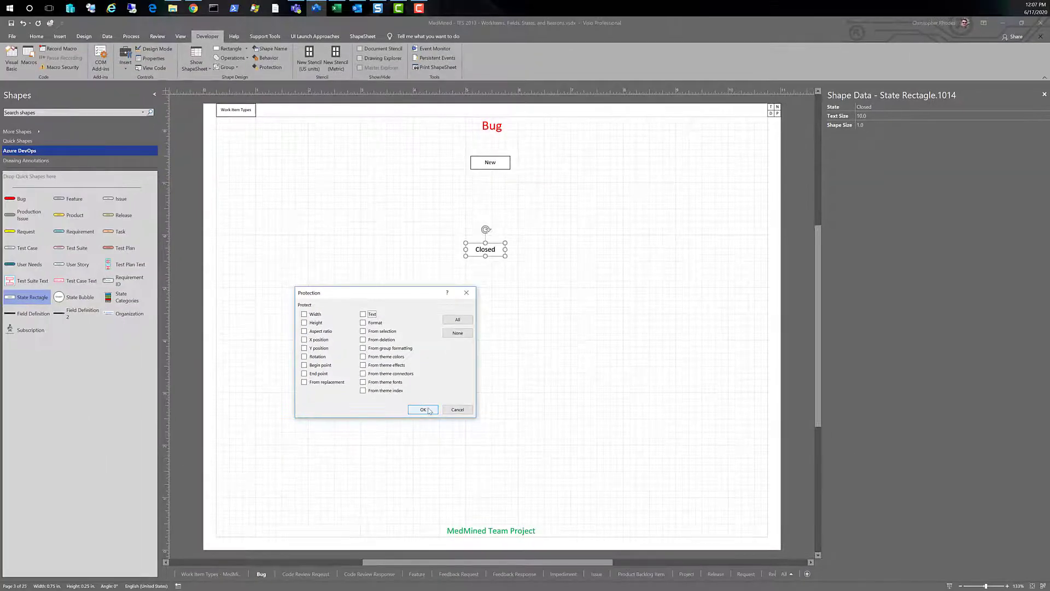
left_click(421, 431)
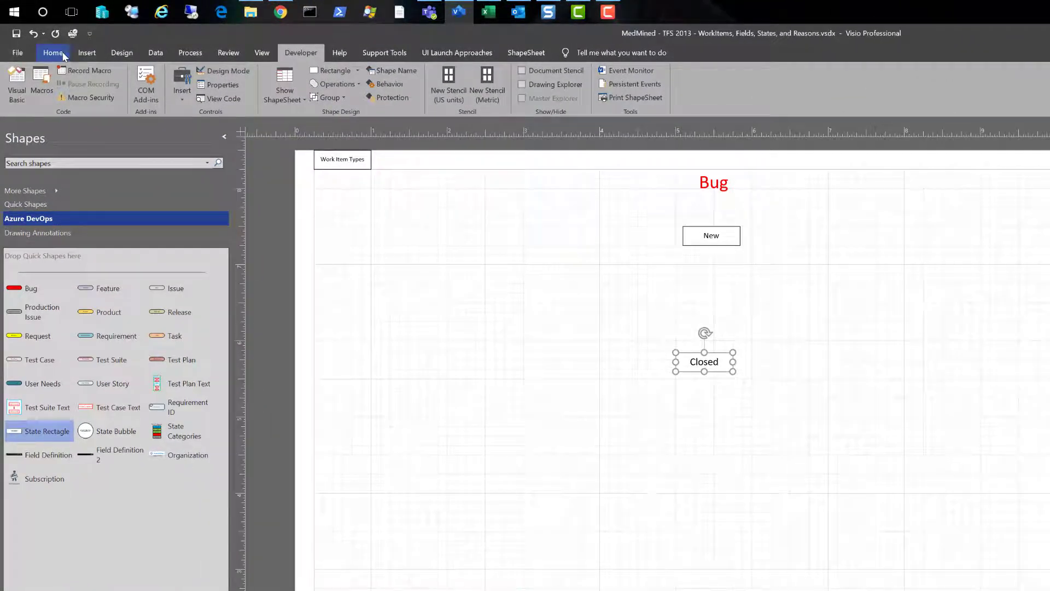
Preview larger standard font sizes, such as 30 pt, on the Closed rectangle without applying one.
left_click(43, 43)
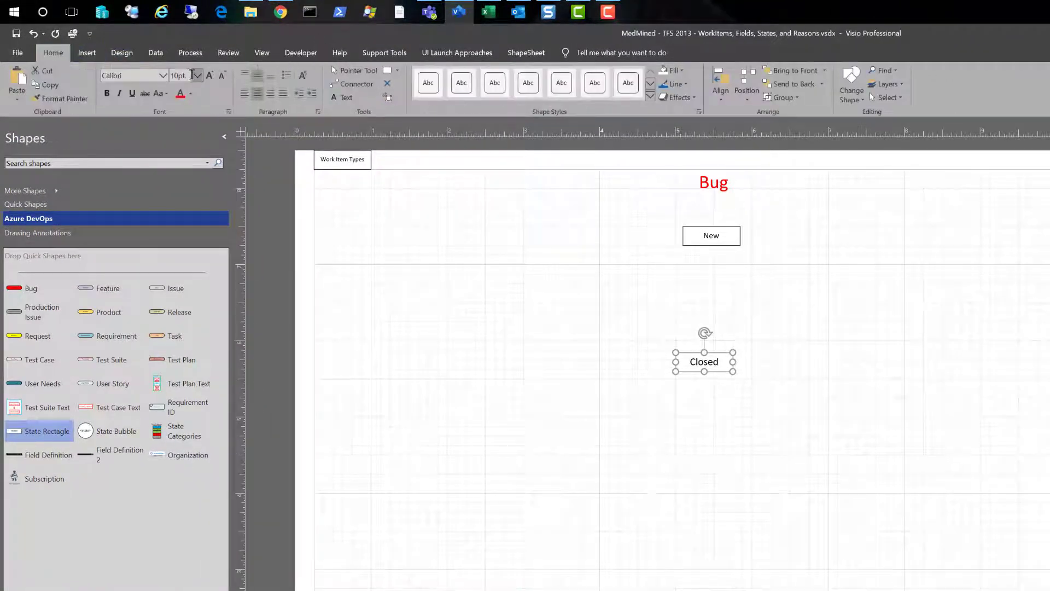
left_click(197, 75)
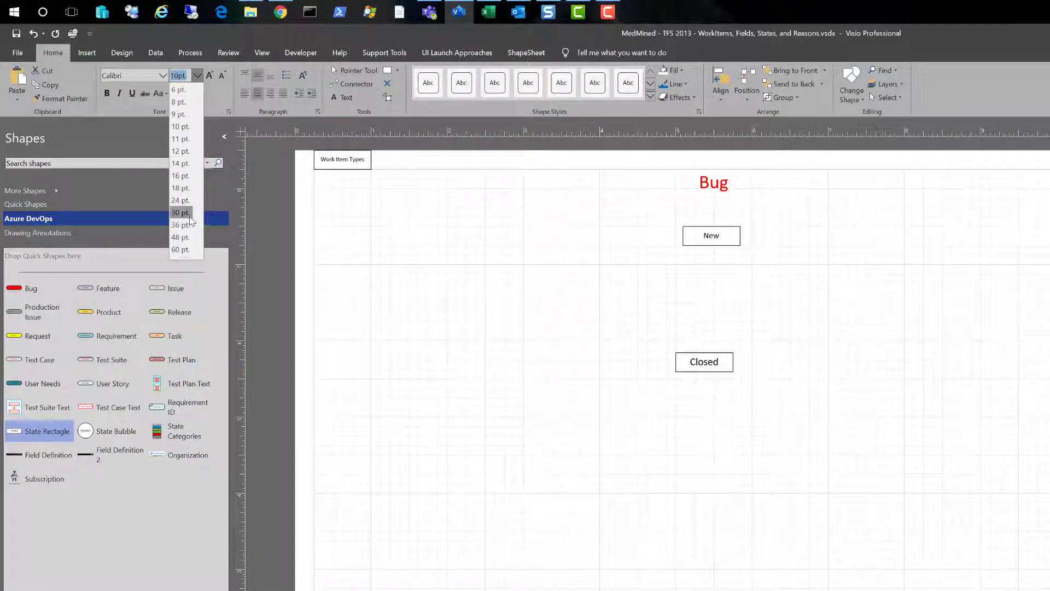
key("Escape")
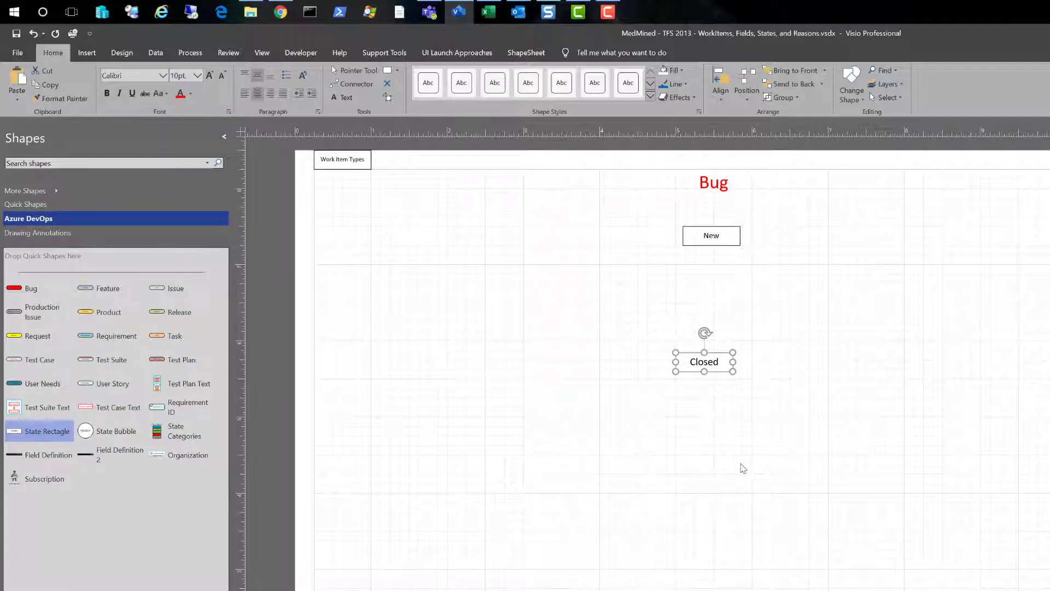
Open the Closed rectangle's ShapeSheet and examine its sections from Shape Data through Protection, Line Format and Text Fields.
right_click(718, 366)
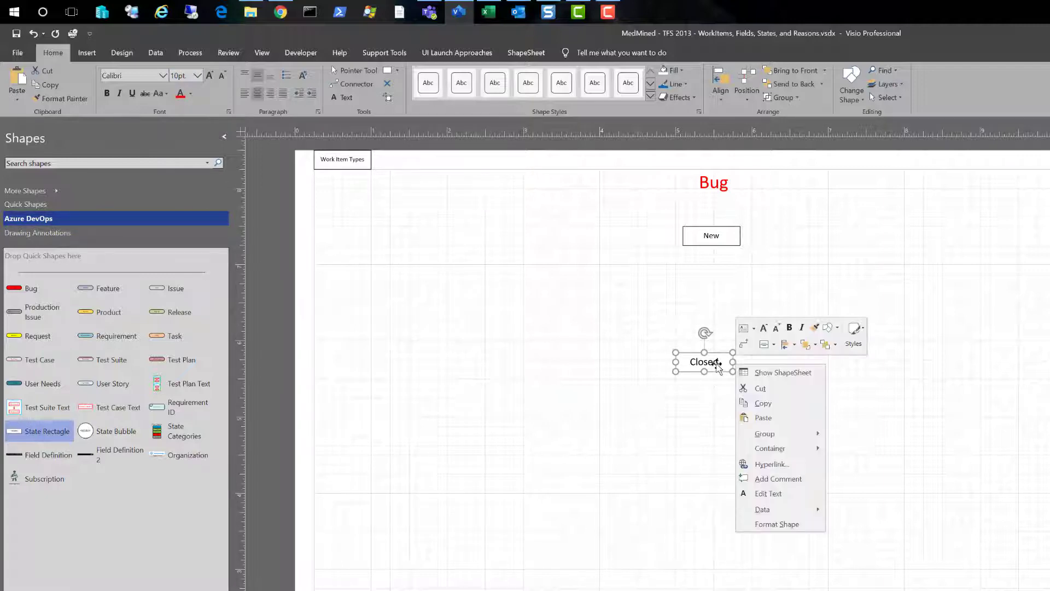
left_click(782, 373)
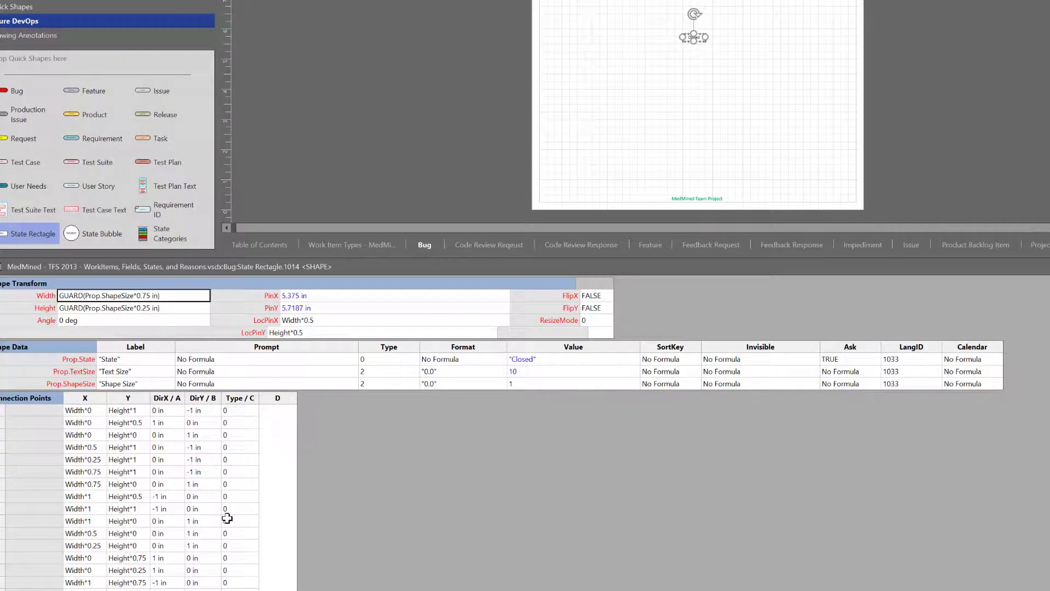
scroll(336, 508, "down", 5)
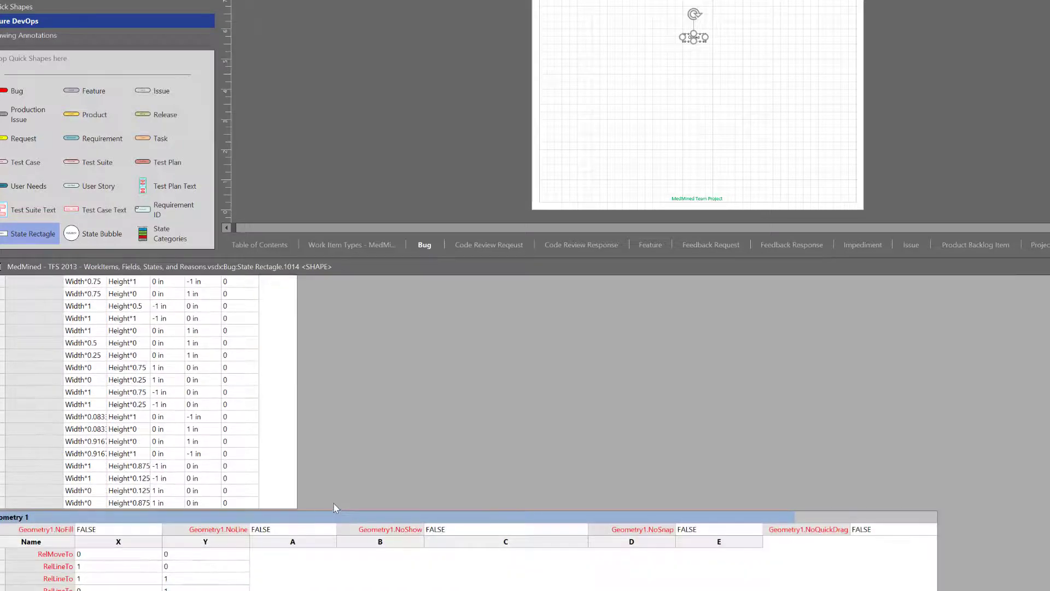
scroll(336, 508, "down", 10)
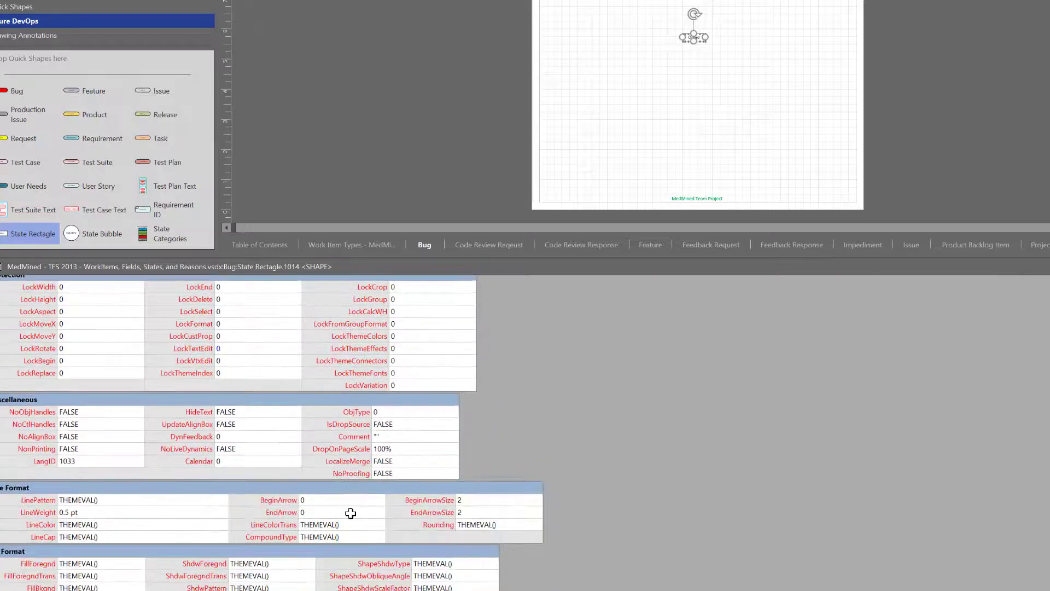
scroll(350, 513, "down", 2)
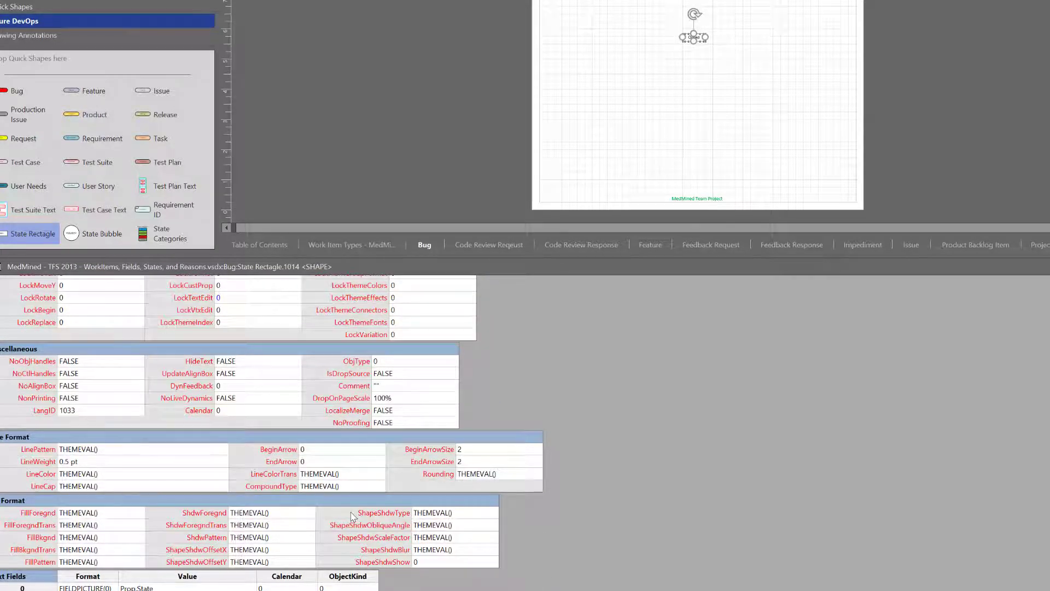
scroll(351, 517, "down", 1)
scroll(680, 459, "down", 2)
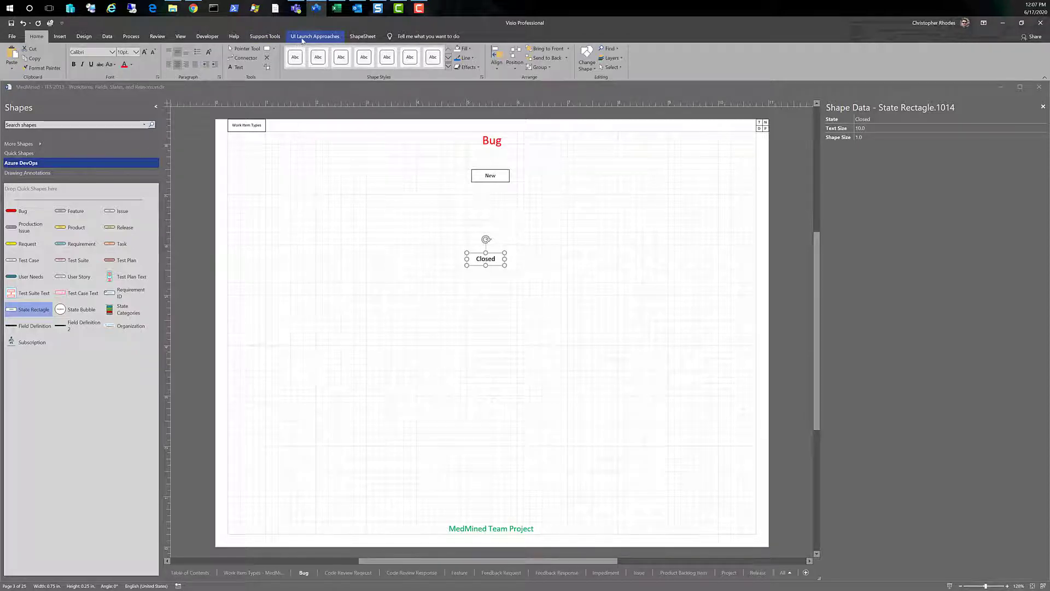
Turn the Text protection back on for the Closed rectangle.
left_click(213, 39)
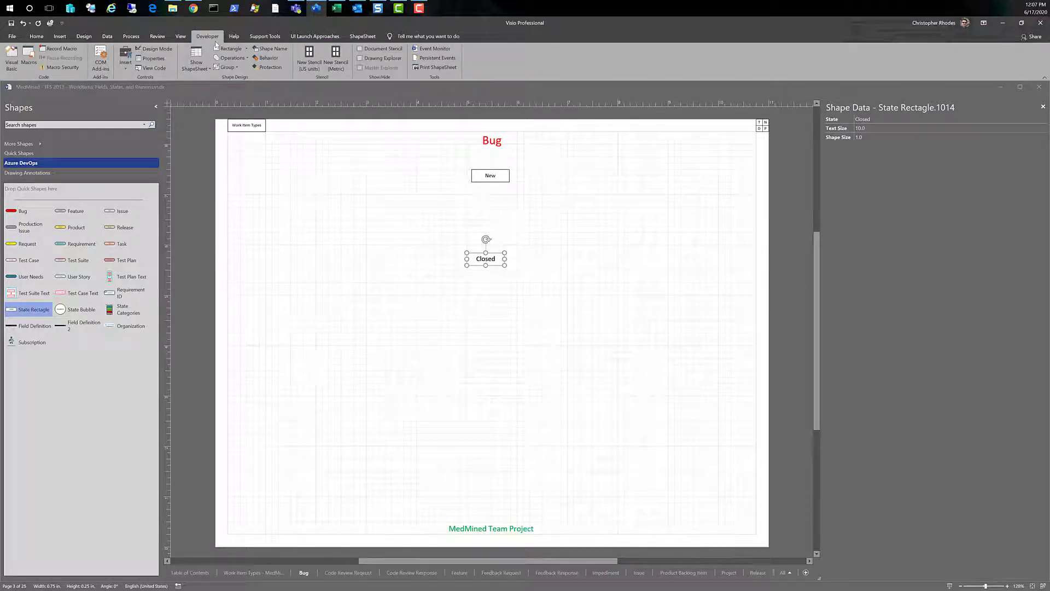
left_click(269, 66)
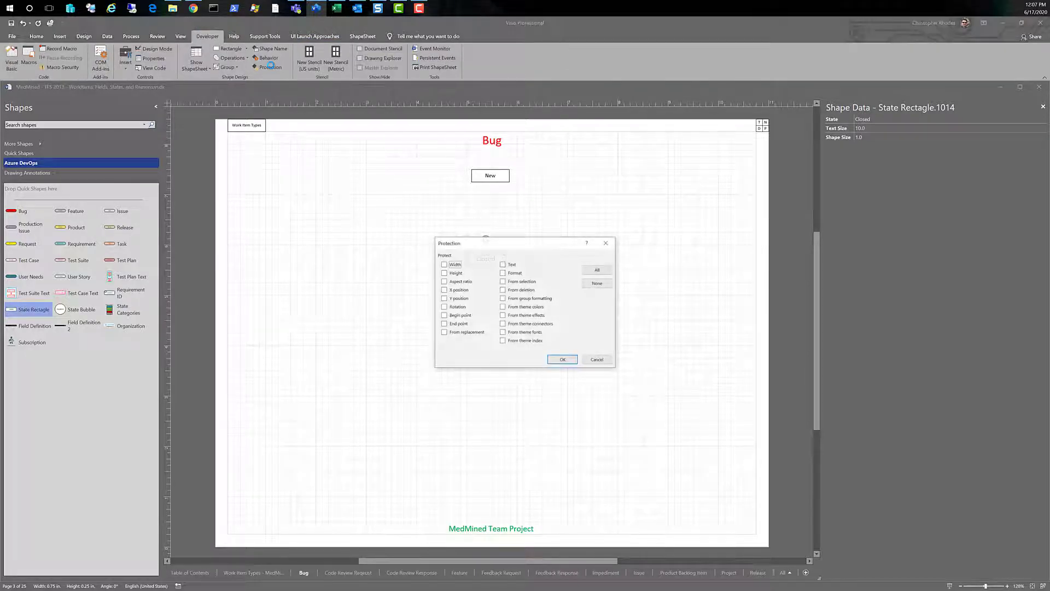
left_click(503, 265)
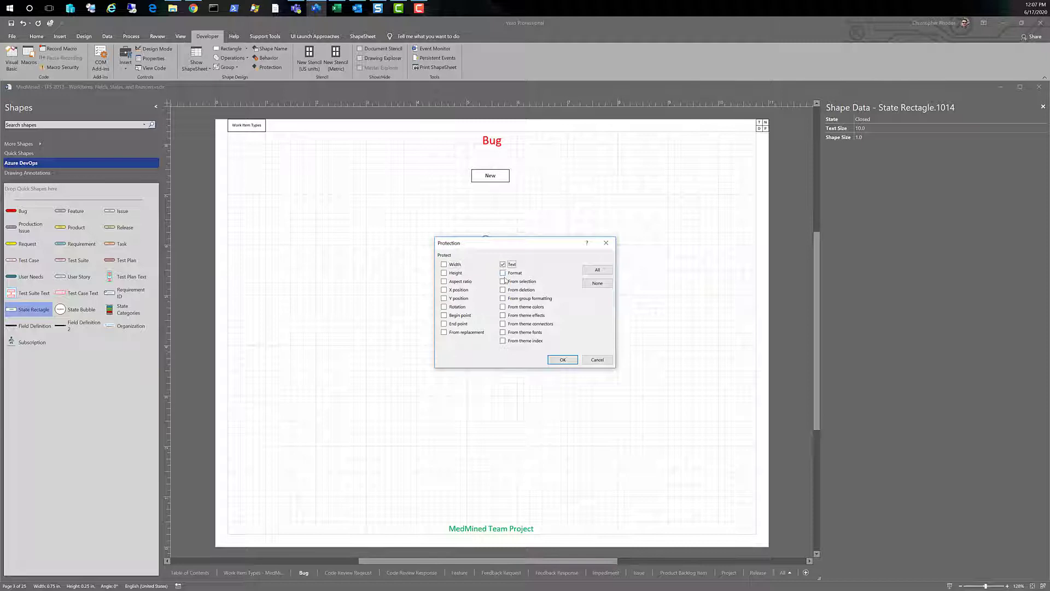
left_click(563, 359)
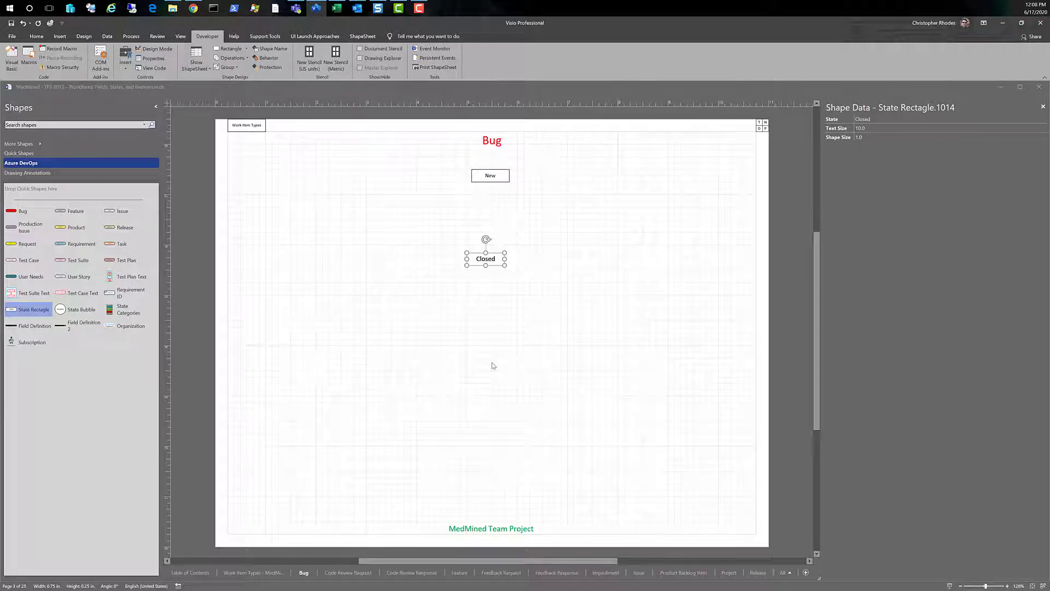
Set the Closed rectangle's Text Size to 8 in its shape data and compare it with the New rectangle's data.
left_click(862, 132)
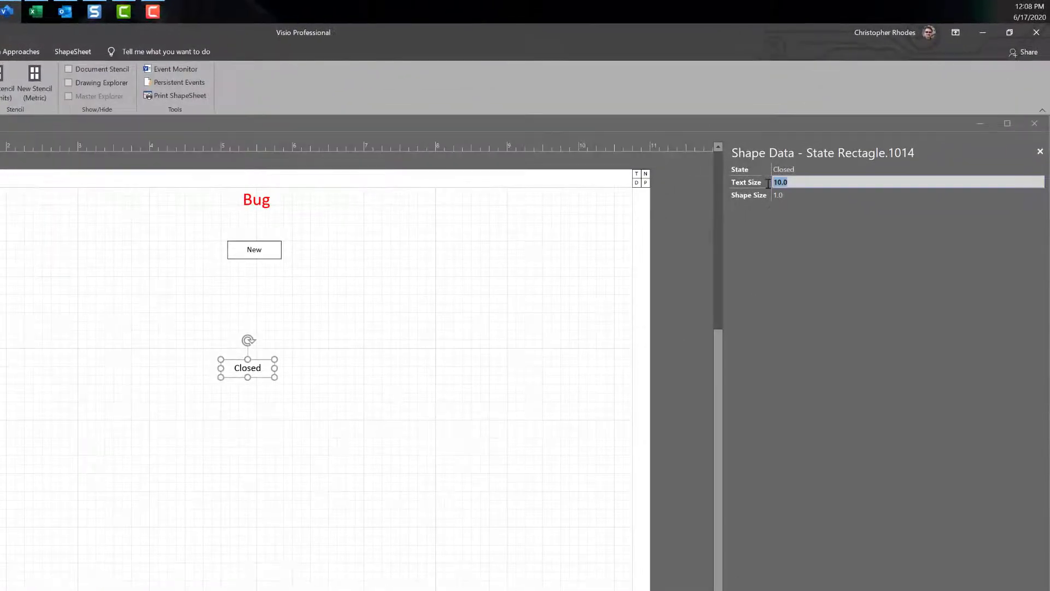
type("8")
key("Return")
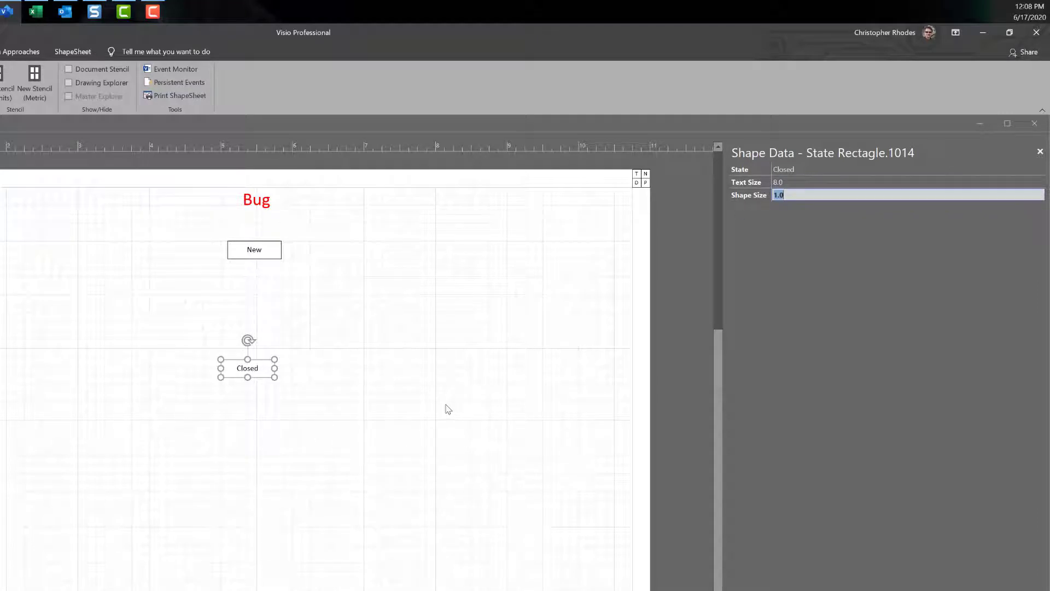
key("Return")
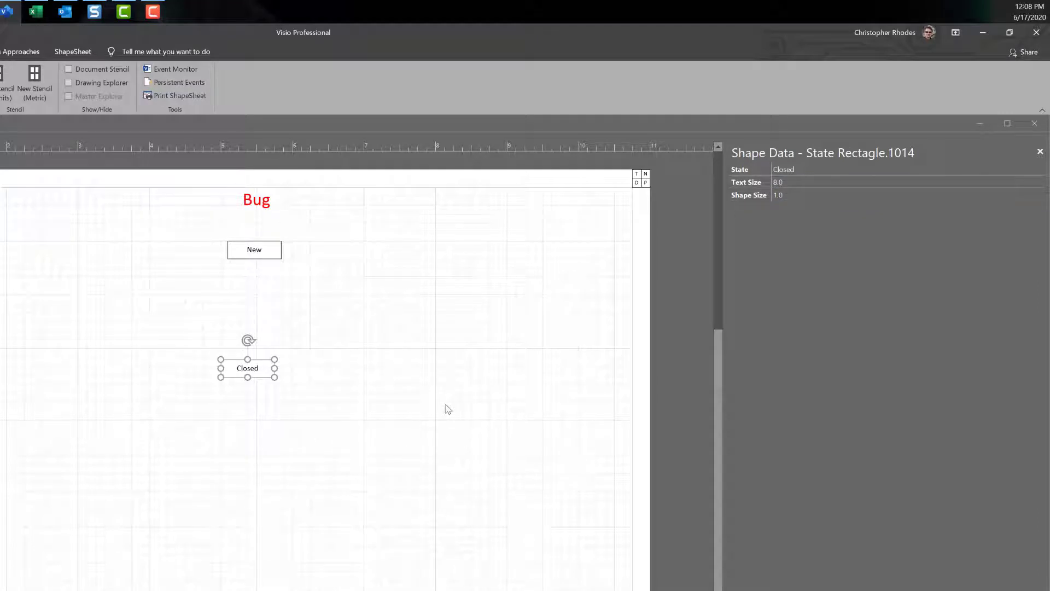
left_click(448, 409)
left_click(256, 256)
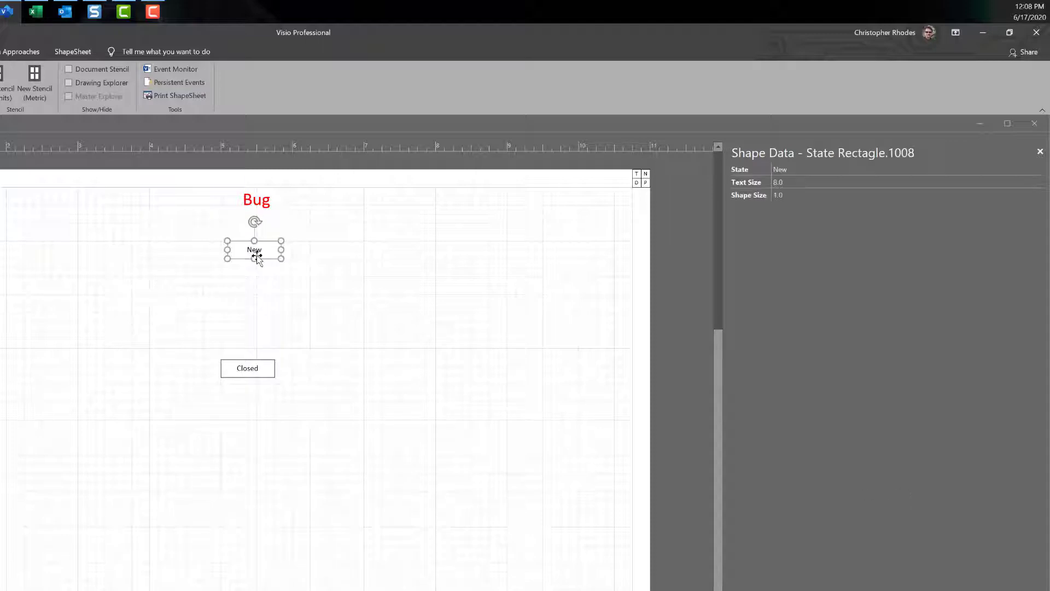
Select the New and Closed rectangles together and set their Text Size to 12 and Shape Size to 2 in the shape data.
left_click_drag(113, 219, 383, 483)
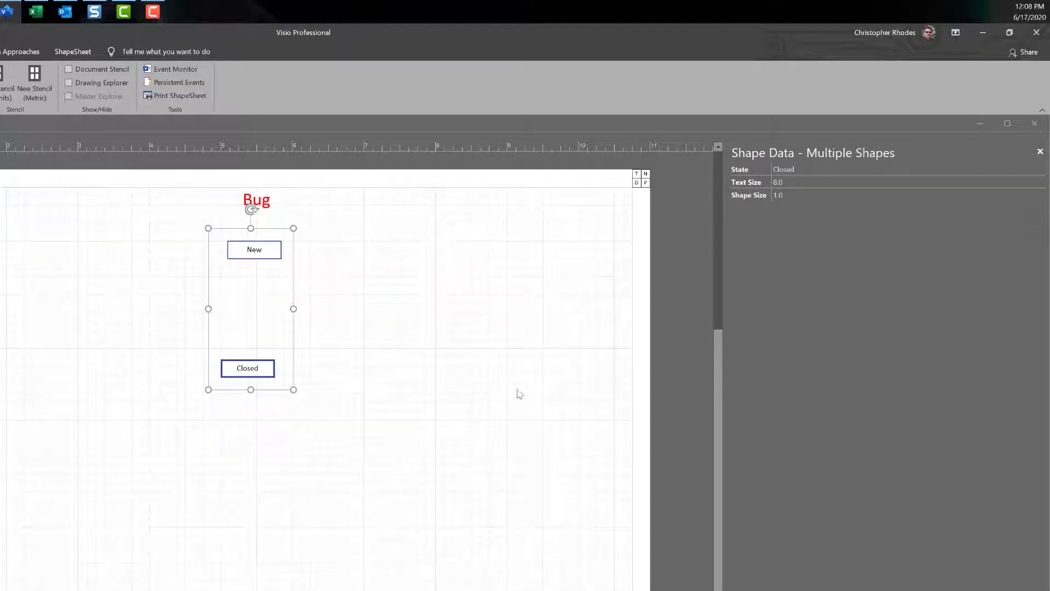
left_click(803, 182)
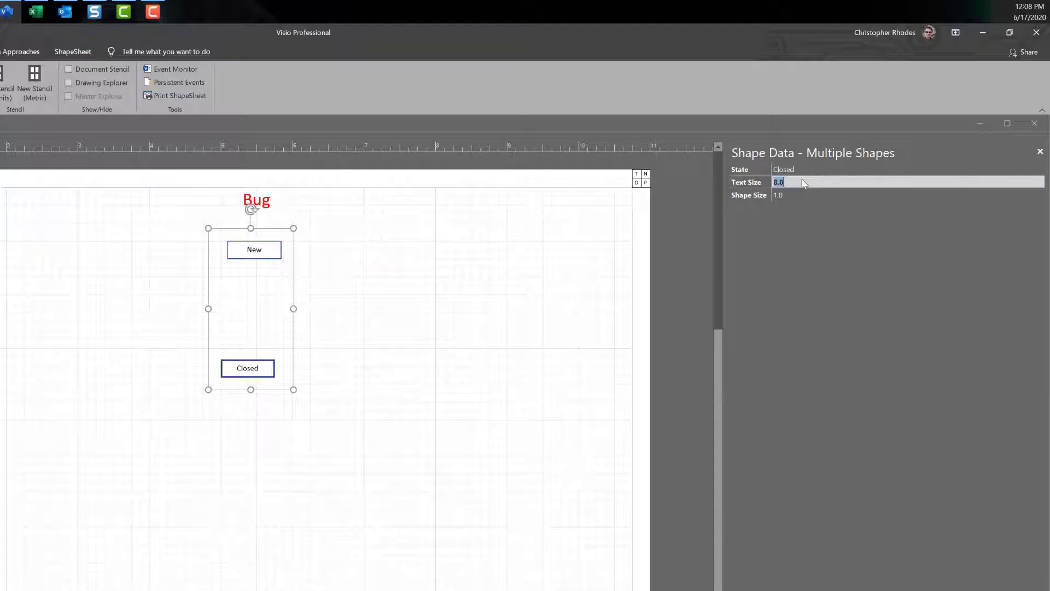
type("12")
key("Tab")
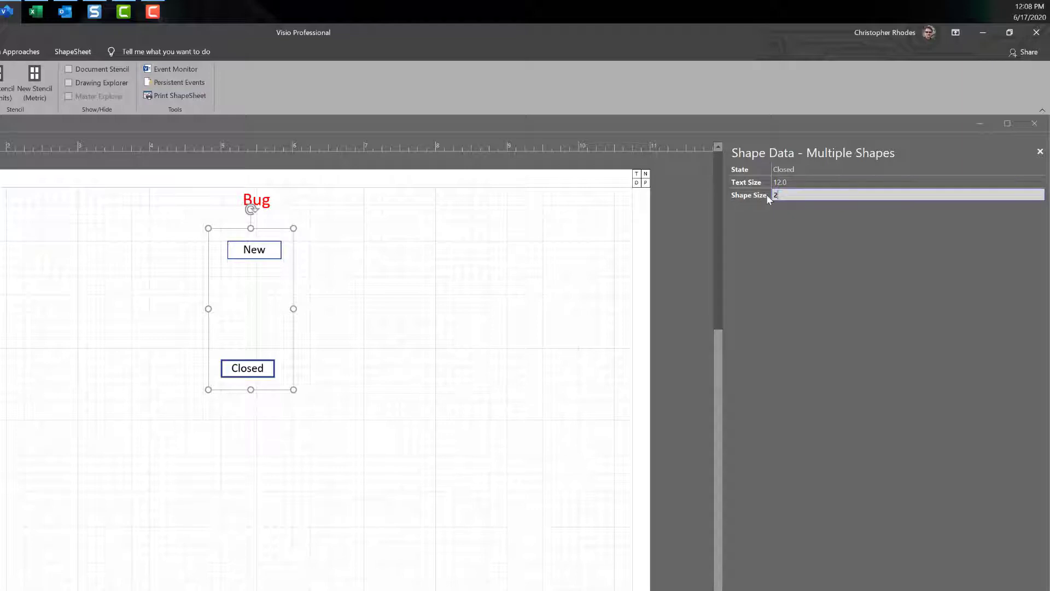
key("Return")
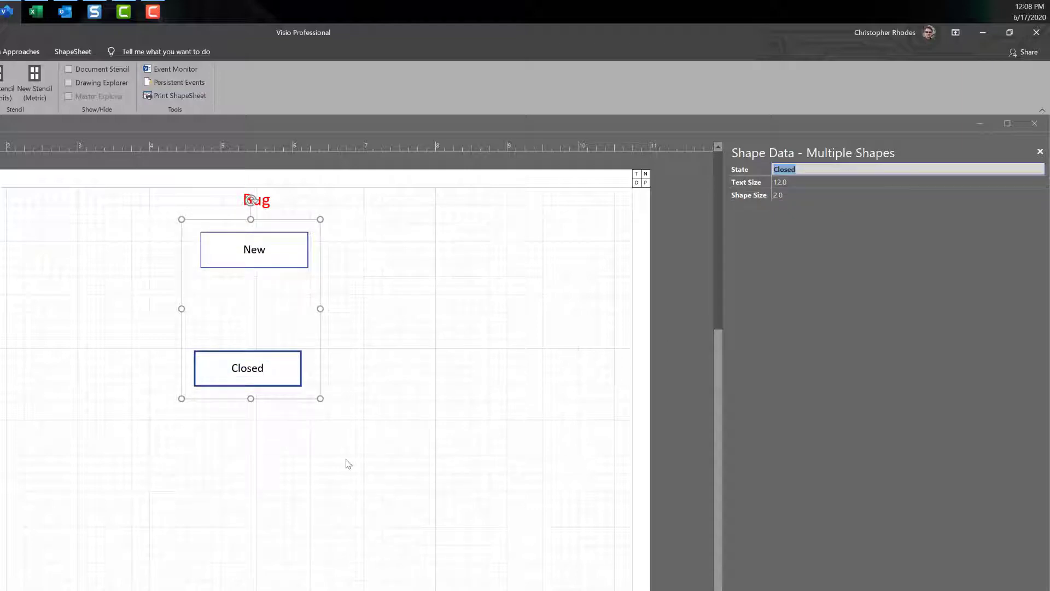
left_click(314, 412)
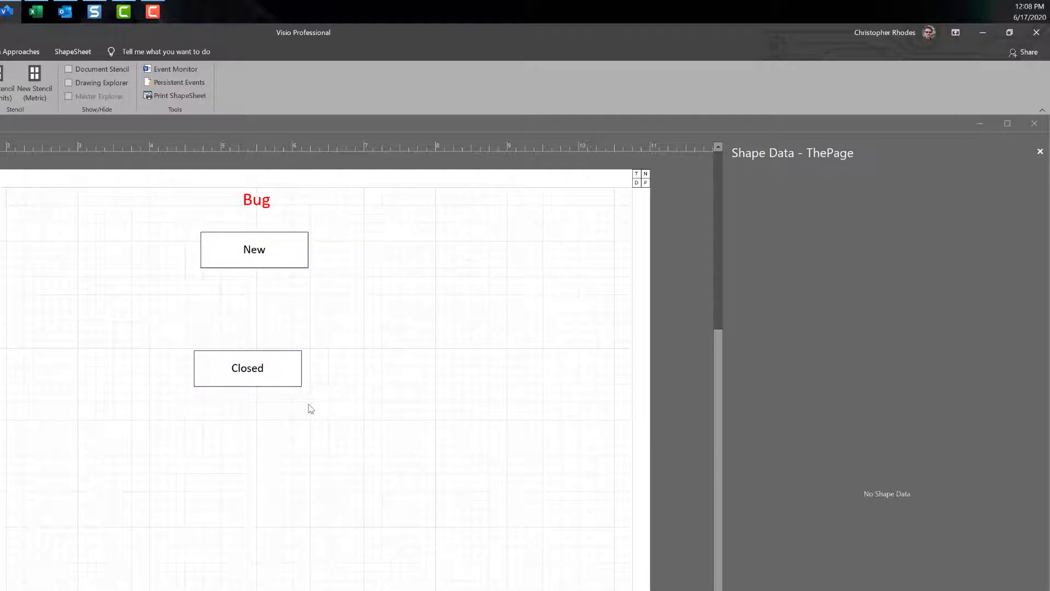
Open the ShapeSheet of the Closed rectangle to inspect its formulas.
left_click(278, 364)
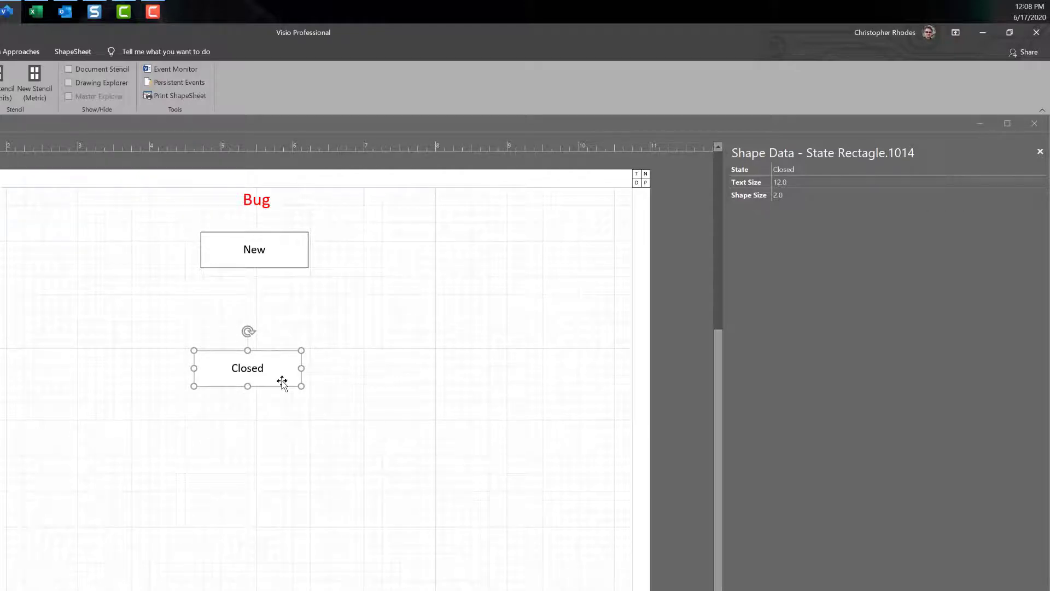
right_click(282, 381)
left_click(342, 389)
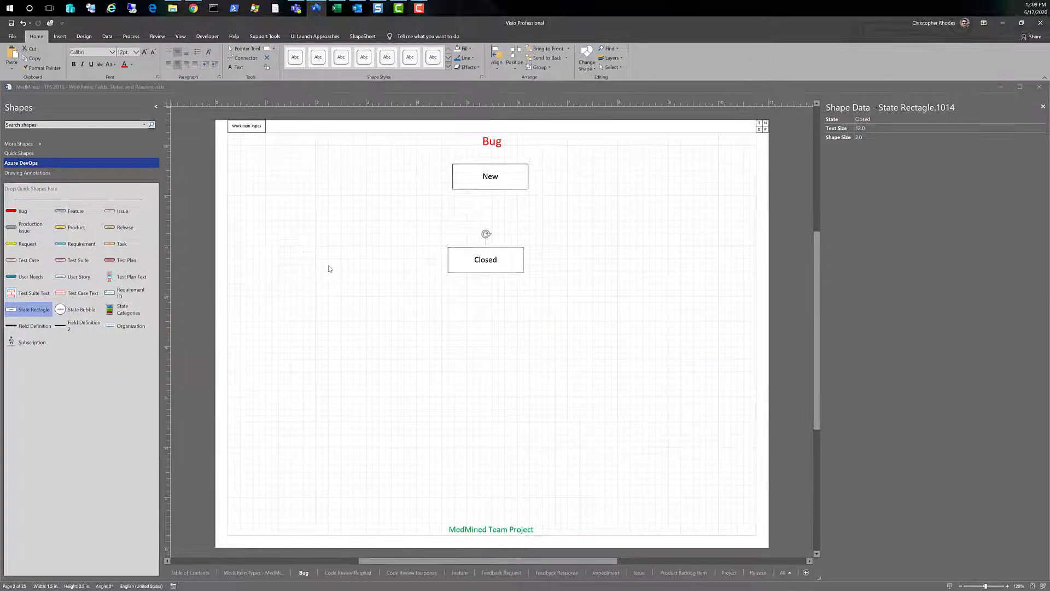
Draw a plain rectangle about 1.25 by 0.781 in beside the Closed rectangle and enter the text dfsa in it.
left_click(329, 269)
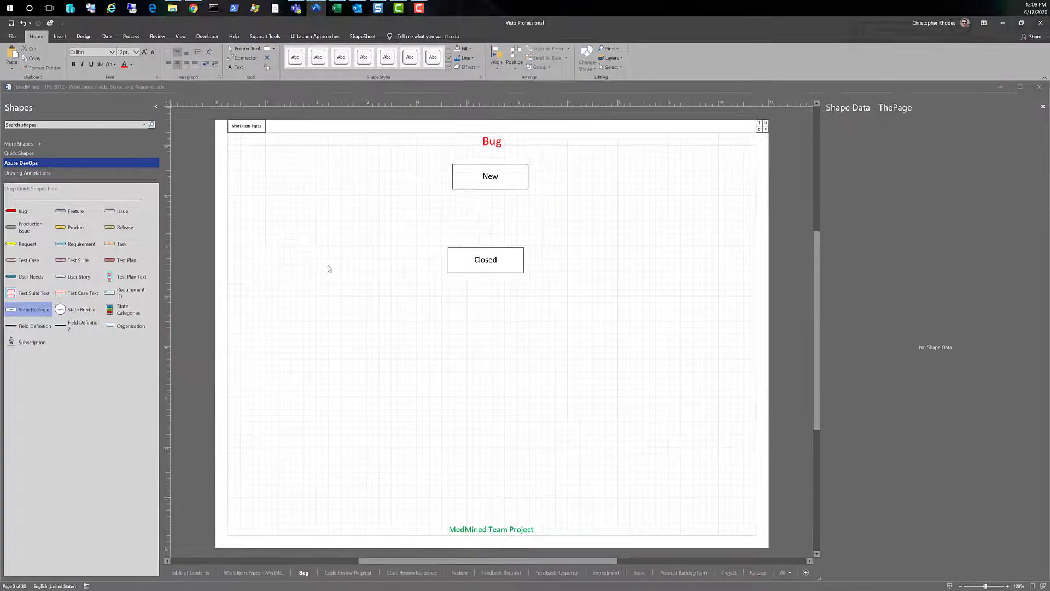
left_click(487, 260)
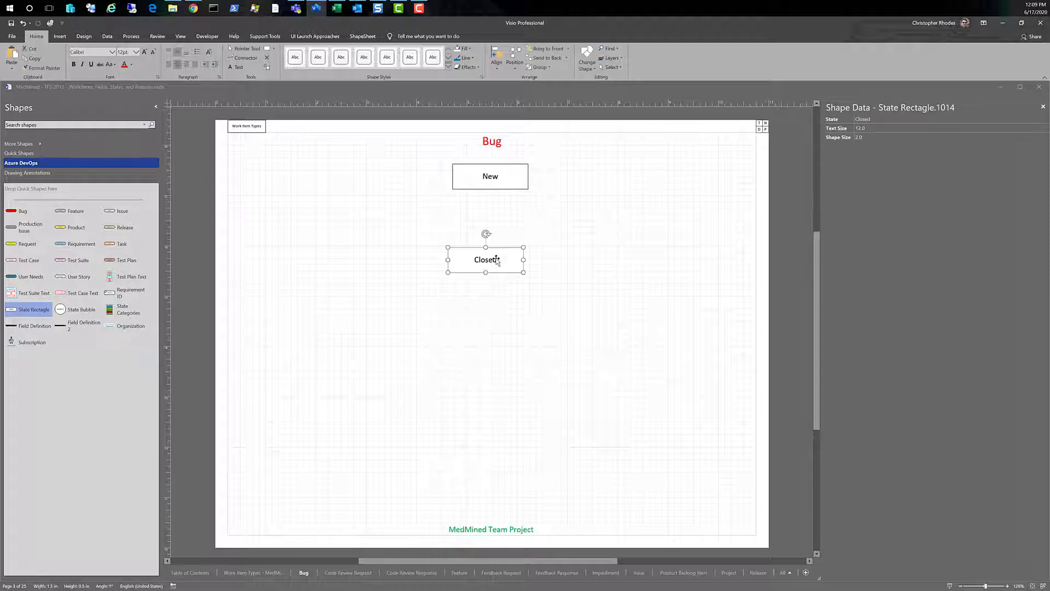
left_click(277, 179)
left_click(267, 49)
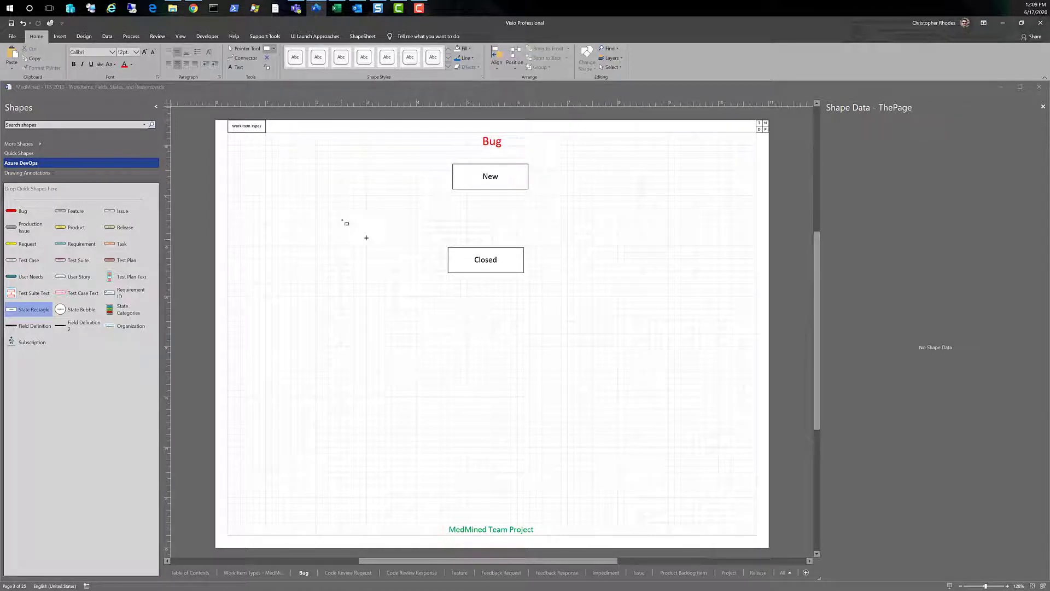
mouse_move(342, 220)
left_mouse_down()
mouse_move(382, 241)
mouse_move(445, 334)
mouse_move(469, 293)
mouse_move(422, 251)
mouse_move(405, 260)
left_mouse_up()
type("dfsa")
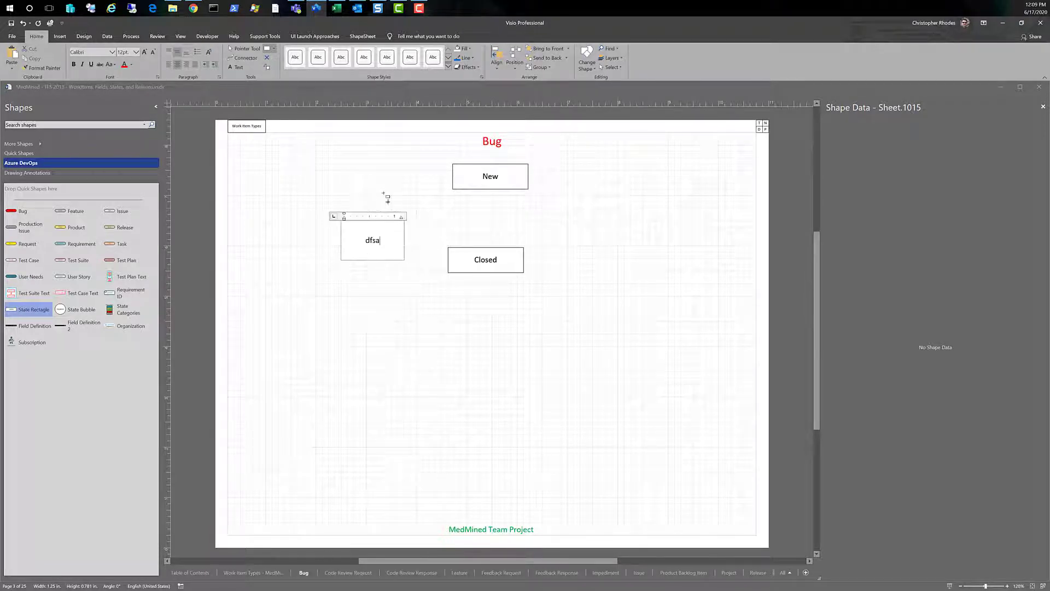
left_click(386, 195)
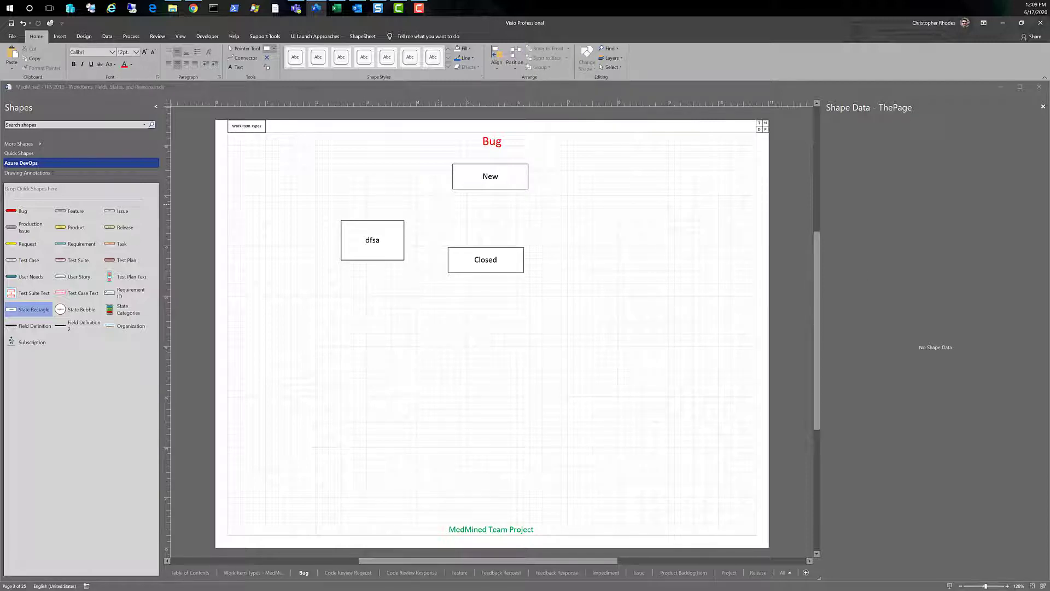
Try a font size of 60 pt on the dfsa rectangle's text and change it to 10 pt.
left_click(136, 52)
left_click(126, 172)
left_click(381, 252)
left_click(136, 51)
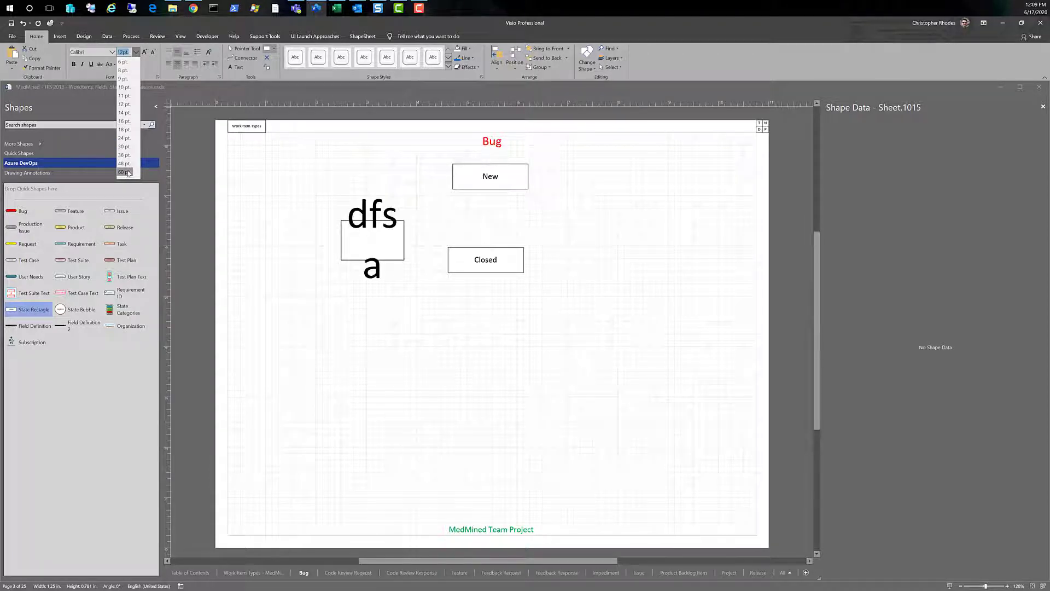
left_click(125, 86)
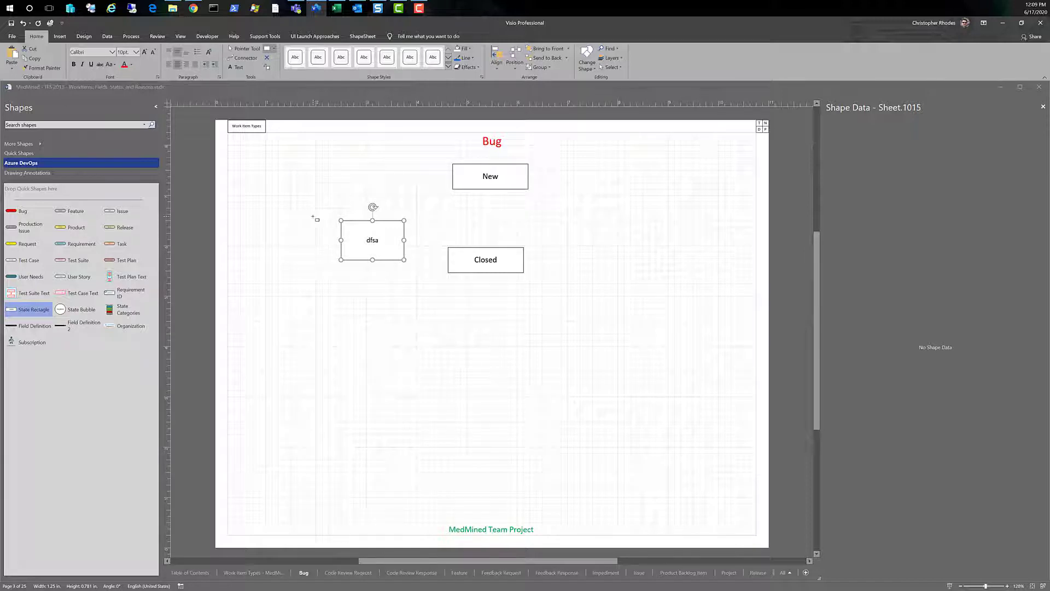
Return to the Pointer Tool and delete the dfsa rectangle.
left_click(246, 50)
key("Escape")
left_click(384, 251)
key("Delete")
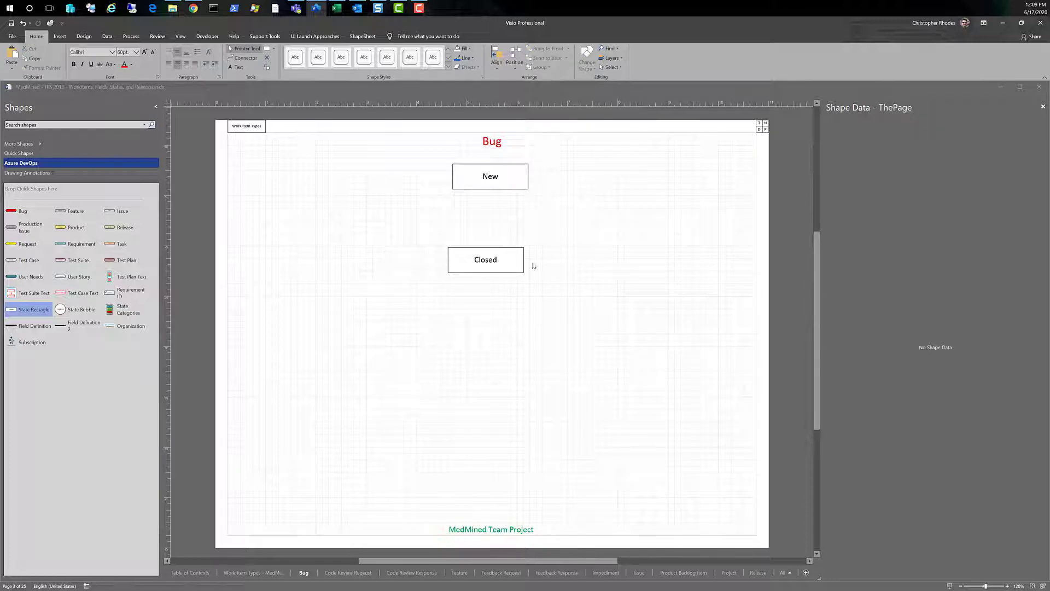
Select the Closed and New rectangles in turn to view their shape data, and clear the selection.
left_click(505, 266)
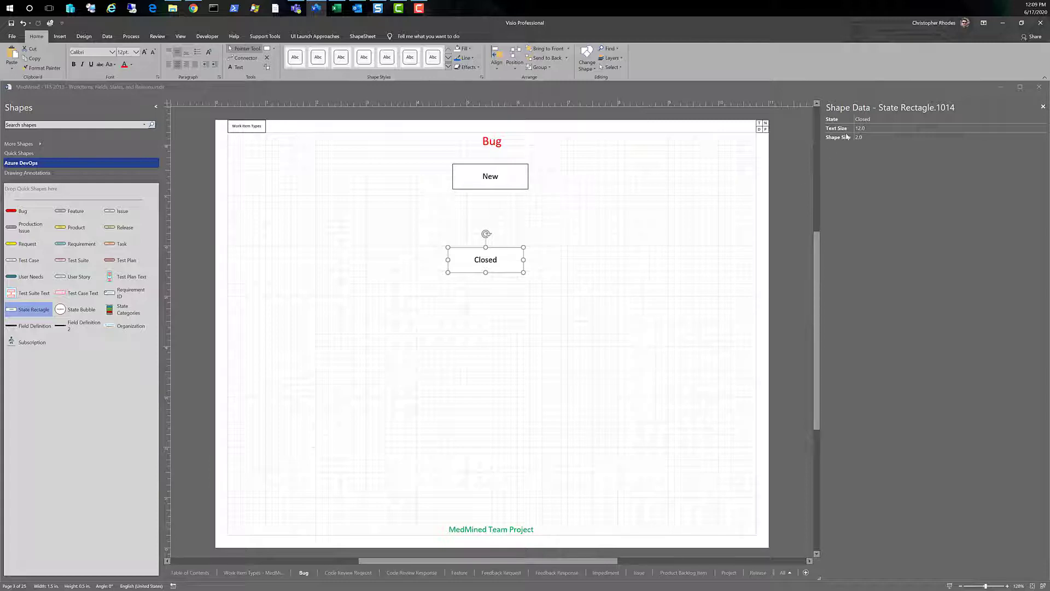
right_click(497, 173)
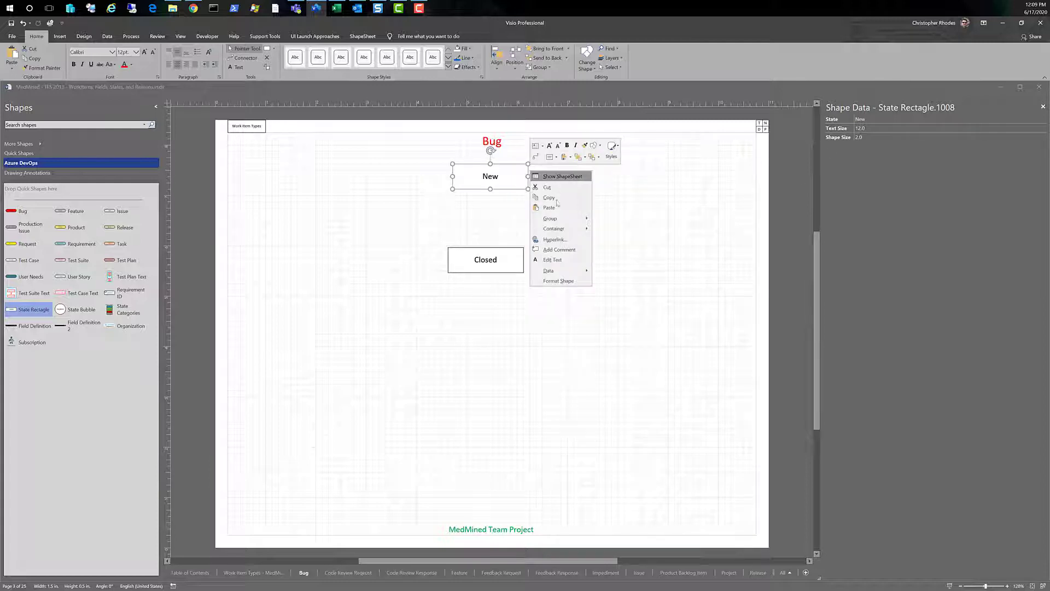
left_click(480, 222)
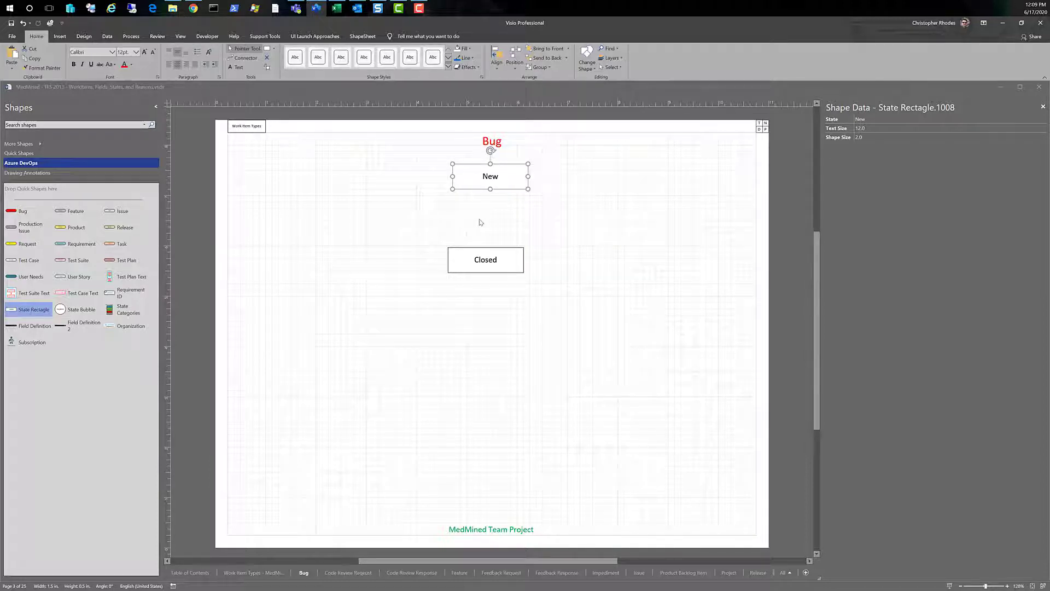
left_click(480, 222)
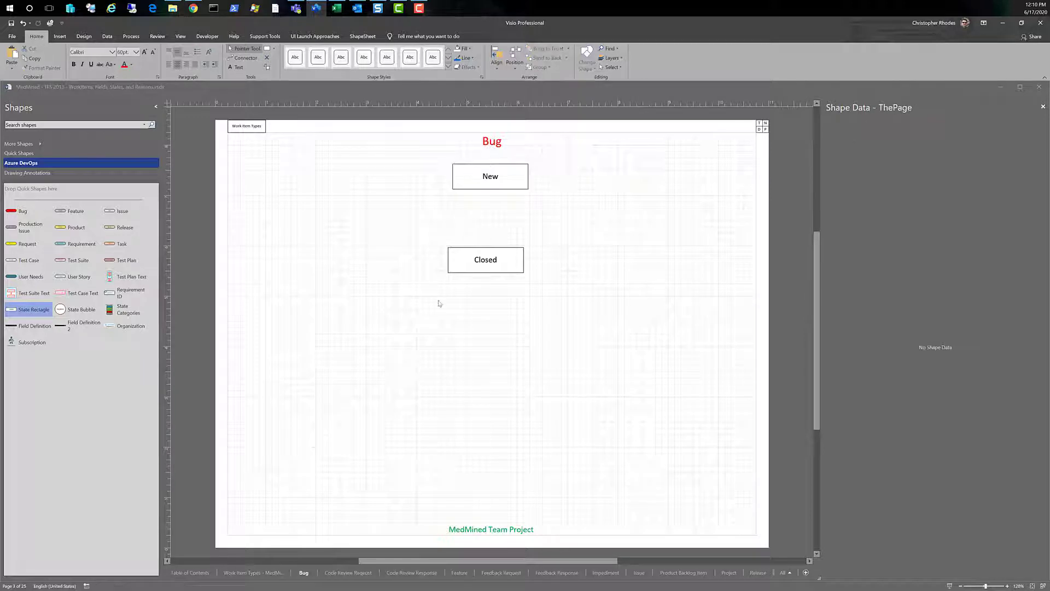
Delete the Closed rectangle and set the New rectangle's Shape Size to 1 in its shape data.
left_click(503, 265)
key("Delete")
left_click(520, 171)
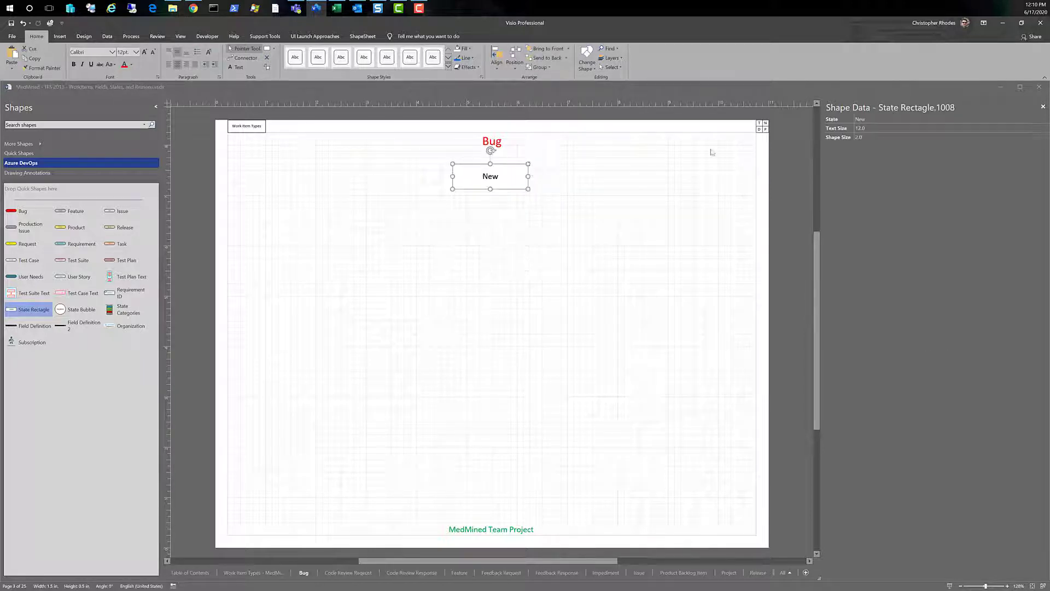
left_click(872, 138)
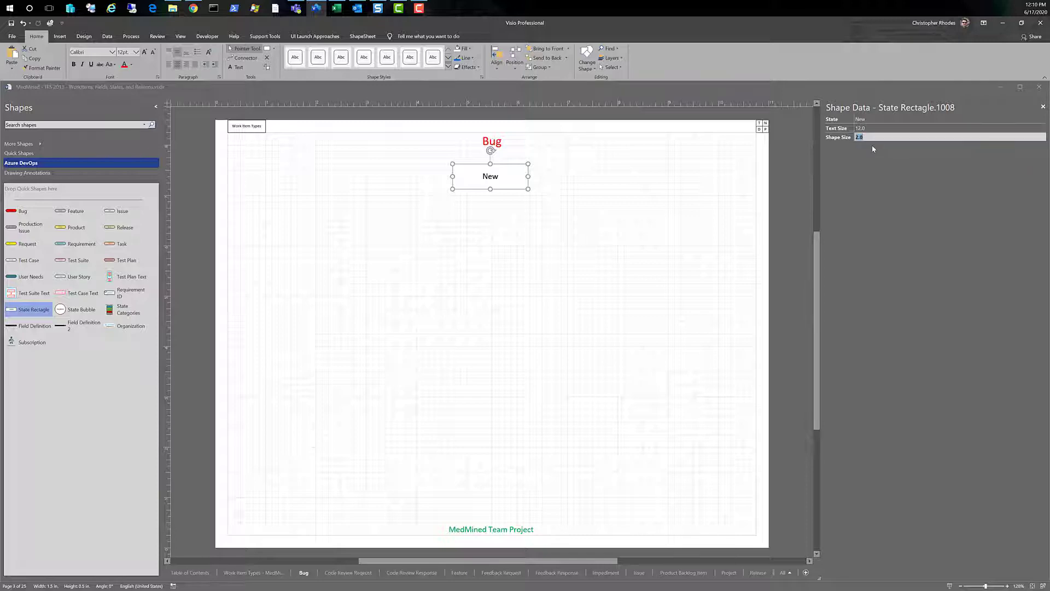
type("1")
key("Return")
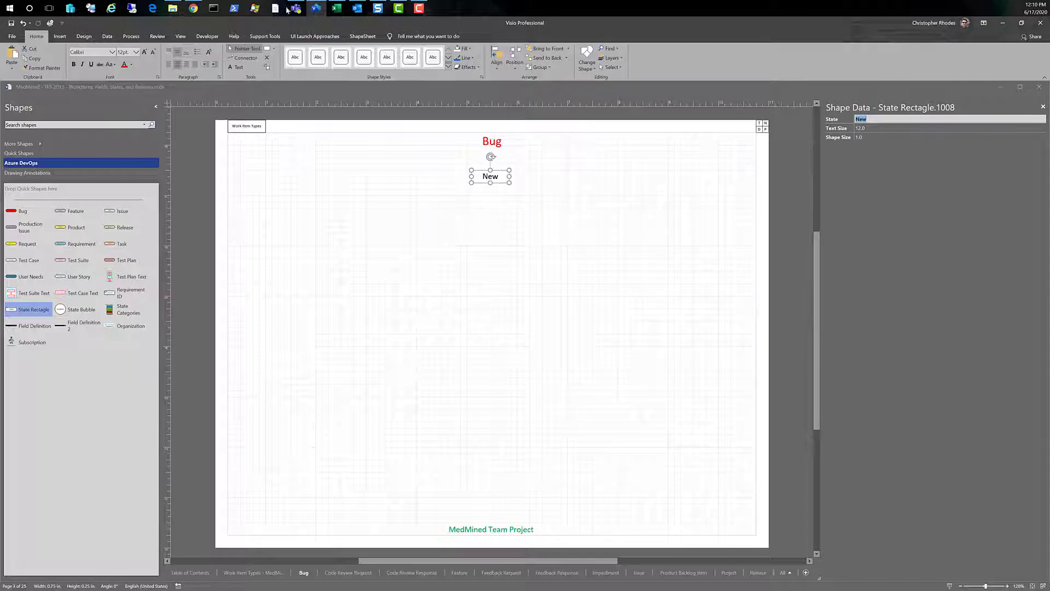
Switch to the Excel workbook and capture the Bug row's state transitions as a screen image.
left_click(336, 8)
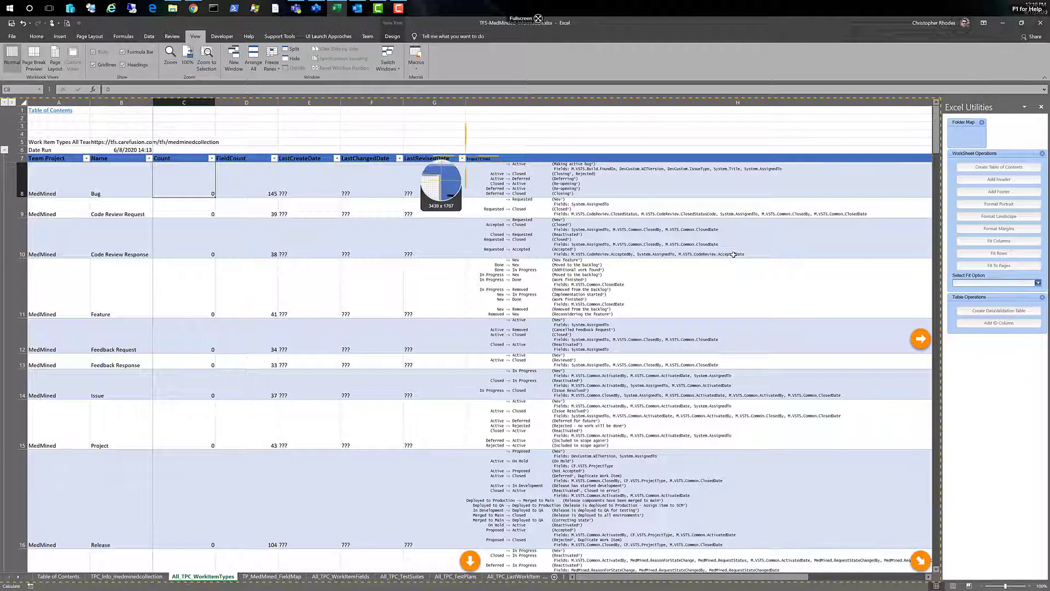
left_click_drag(466, 161, 793, 198)
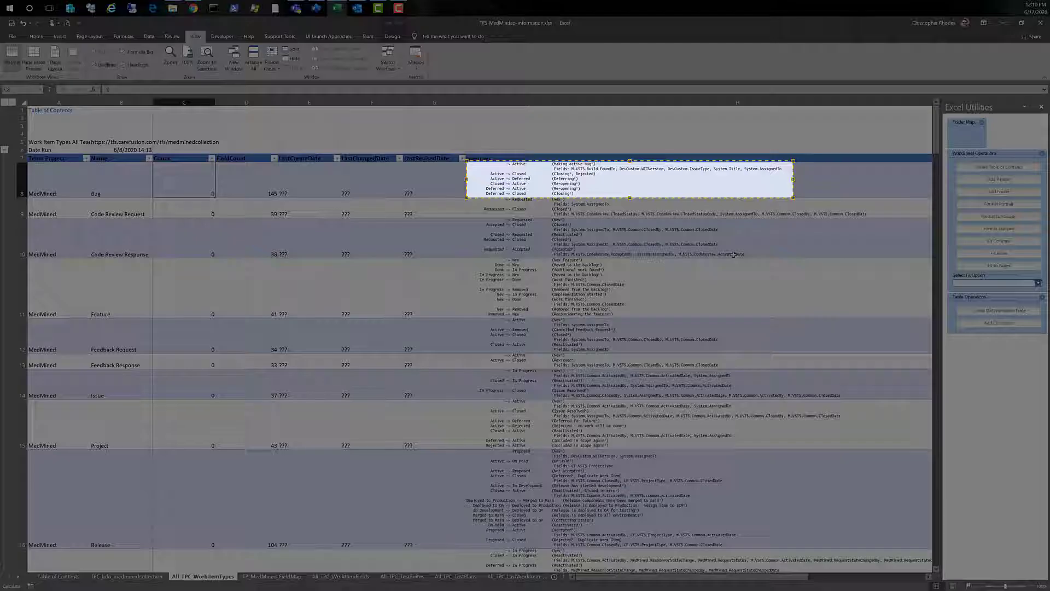
left_click(529, 219)
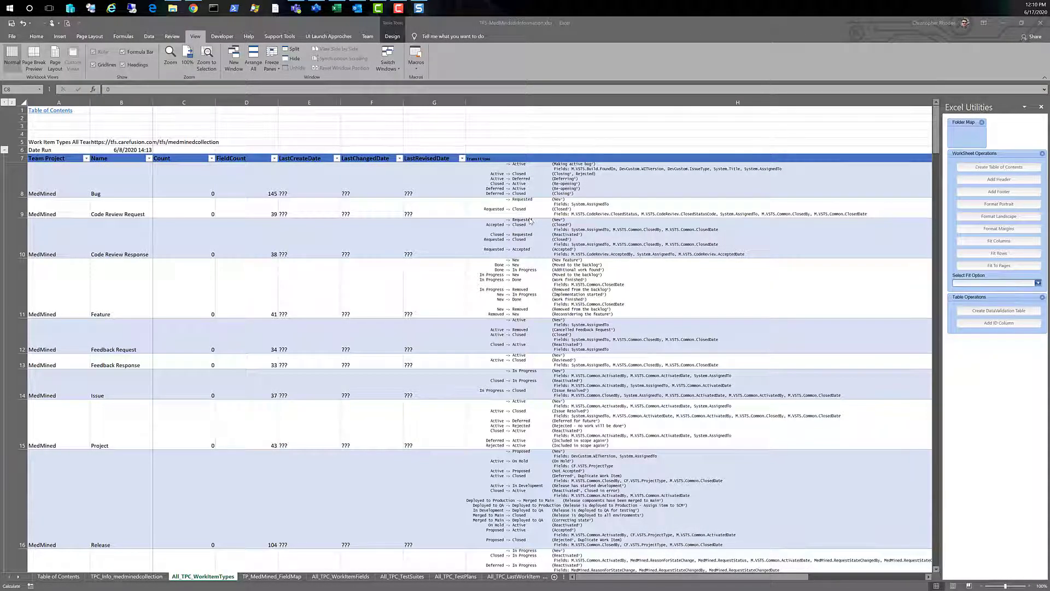
Return to Visio, paste the captured transitions image on the Bug page and move it to the lower part of the page.
key("alt+Tab")
left_click(580, 235)
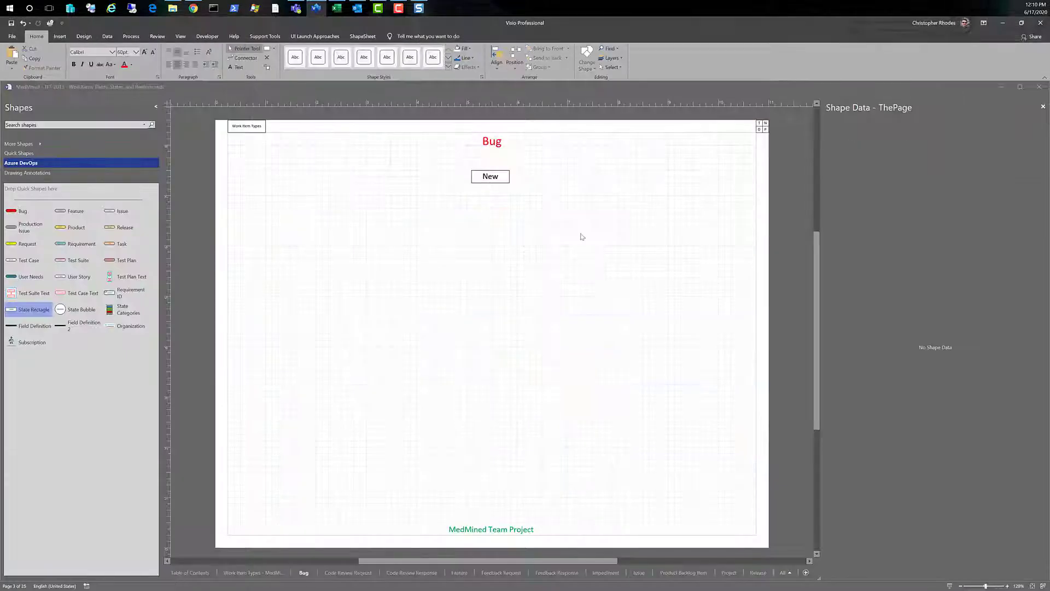
key("ctrl+v")
left_click_drag(441, 244, 499, 395)
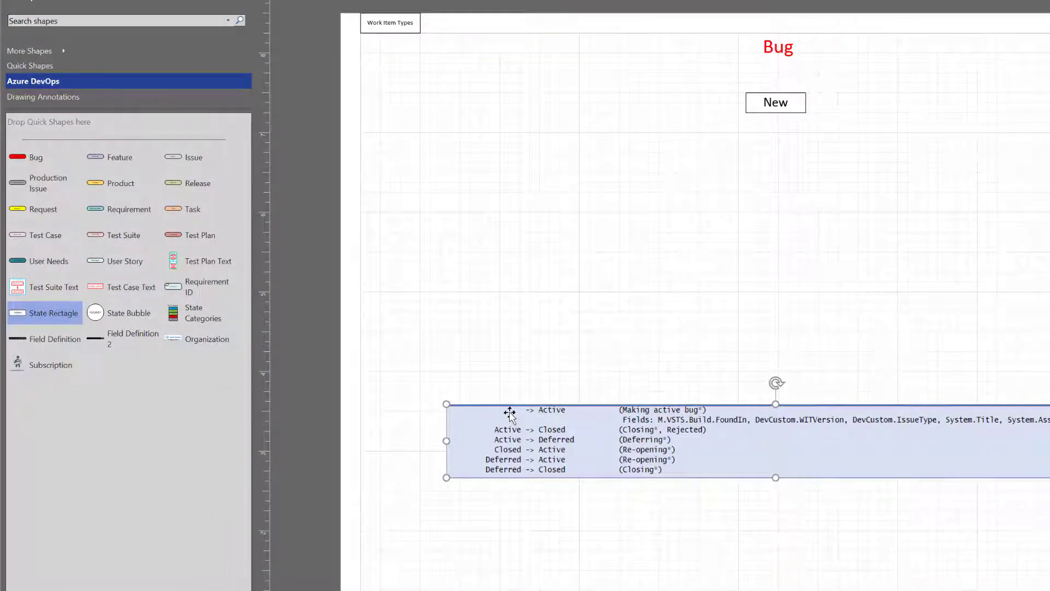
Set the New rectangle's State to Active and Text Size to 10 in its shape data, and move it slightly down.
left_click(767, 104)
left_click(968, 62)
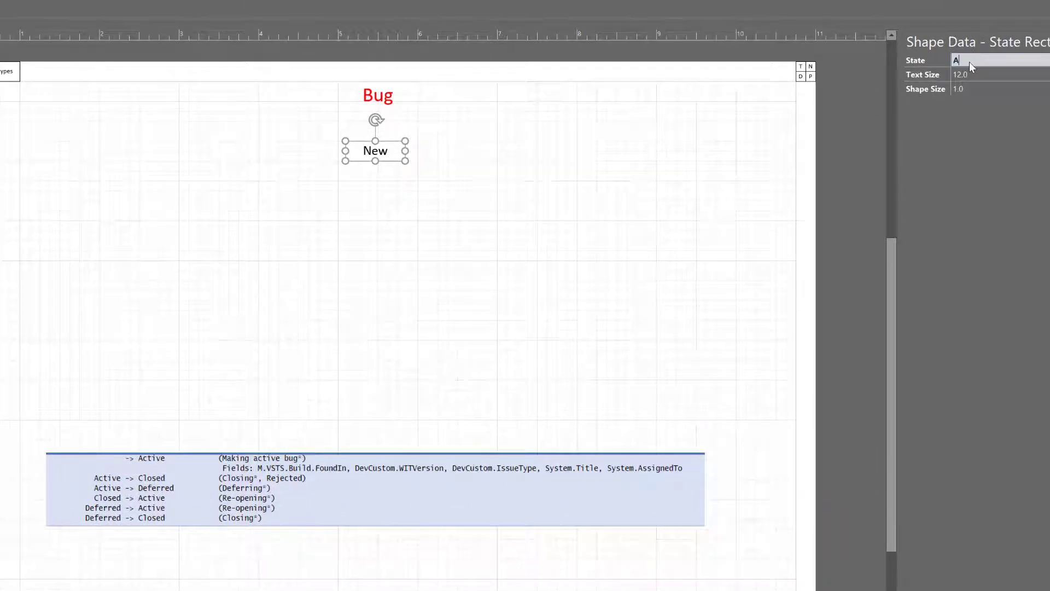
type("Active")
key("Tab")
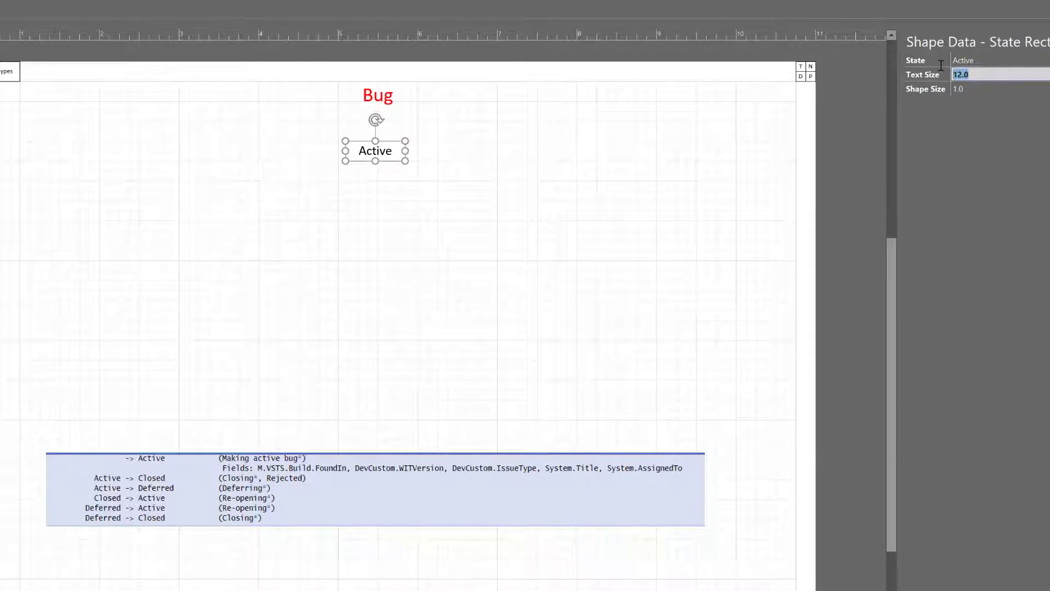
type("10")
key("Tab")
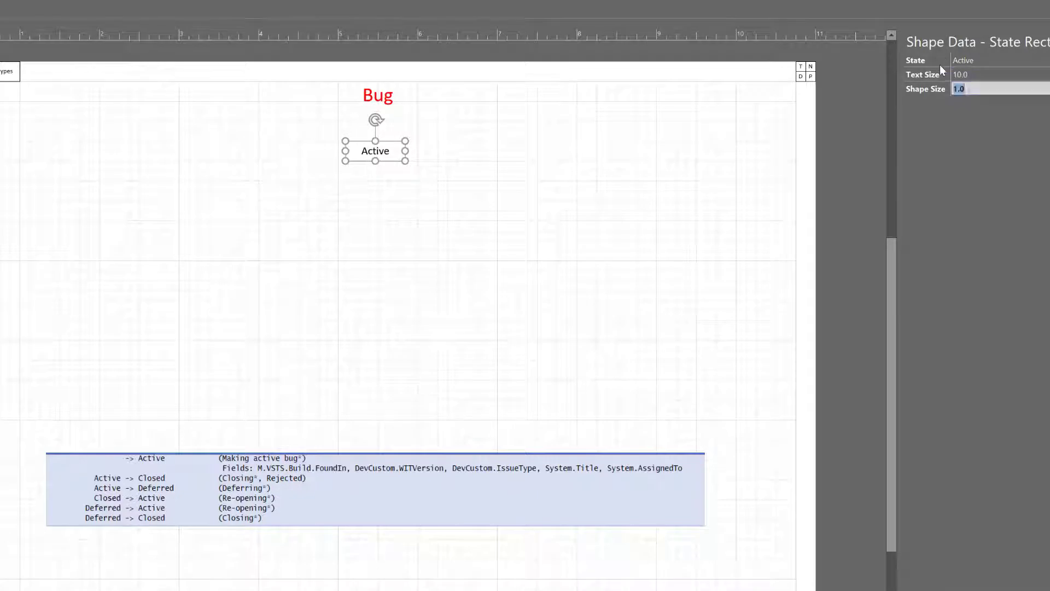
left_click(392, 262)
left_click_drag(387, 158, 386, 167)
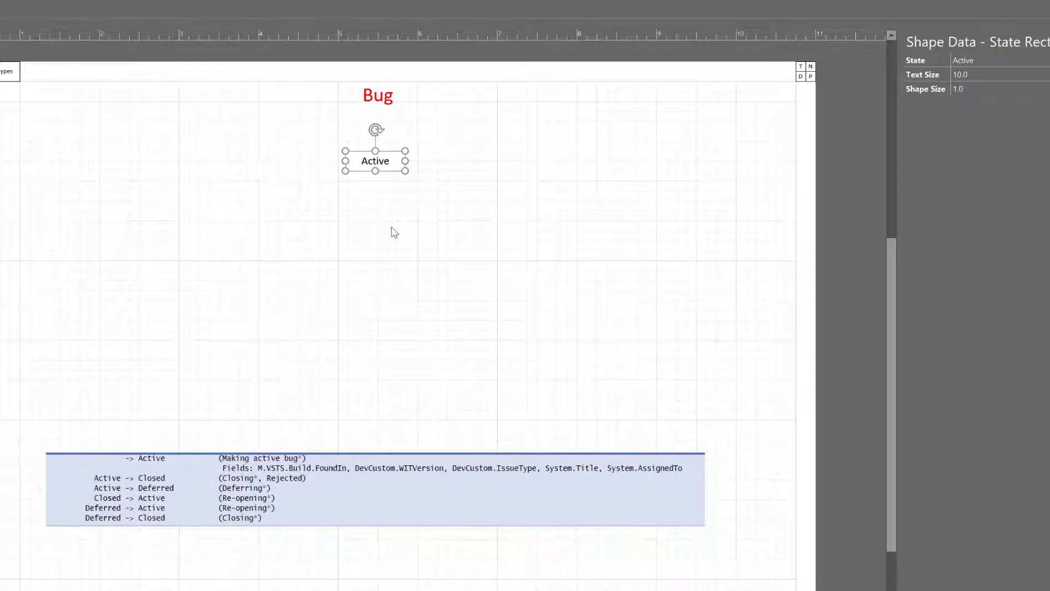
Make two duplicates starting from the Active rectangle, setting their State to Closed and Deferred respectively.
key("ctrl+d")
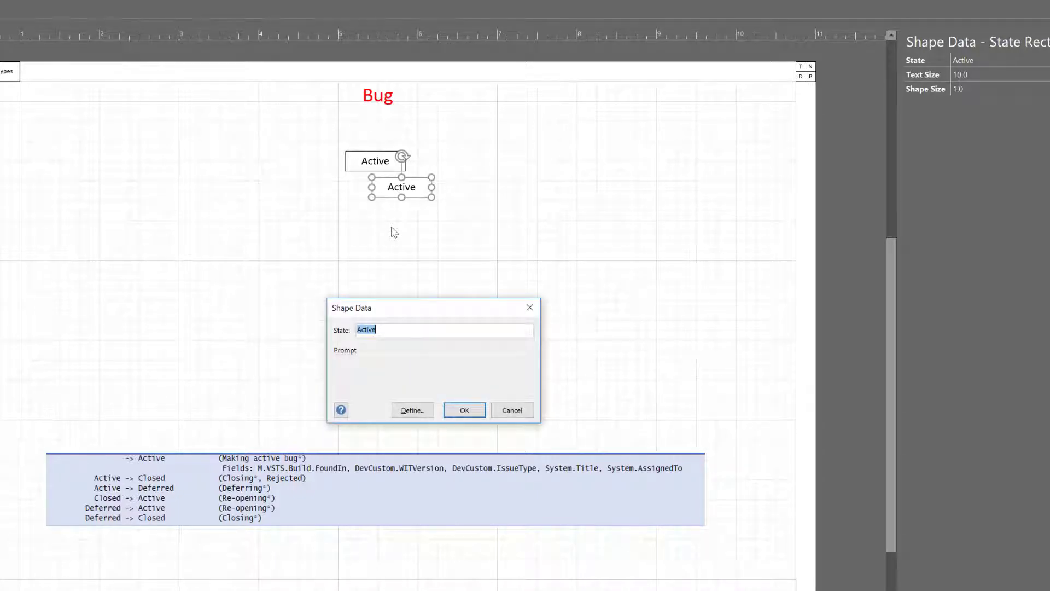
type("Closed")
key("Return")
key("ctrl+d")
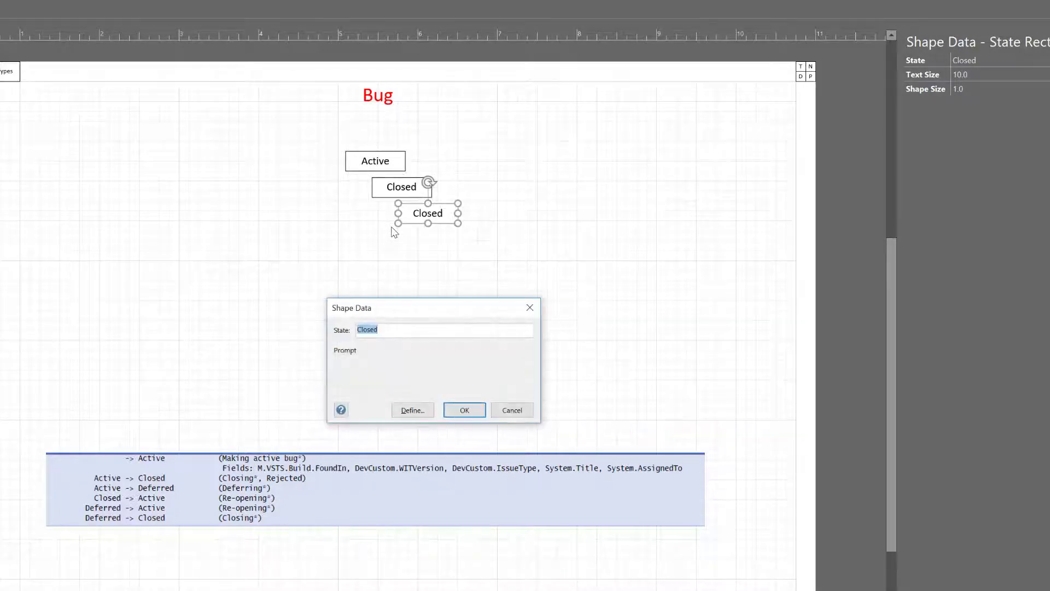
type("Deferred")
key("Return")
key("ctrl+d")
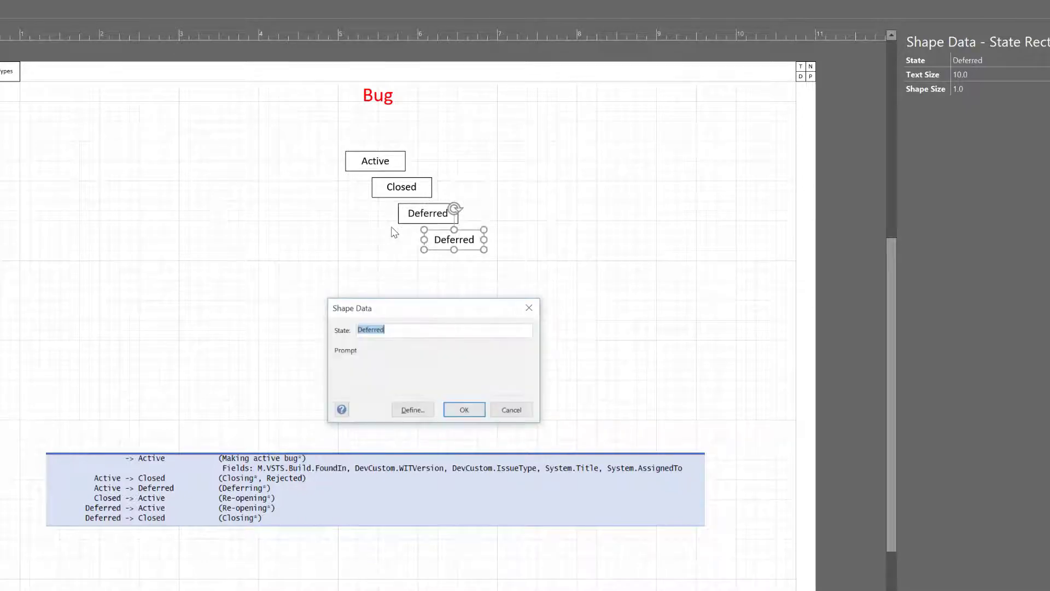
key("BackSpace")
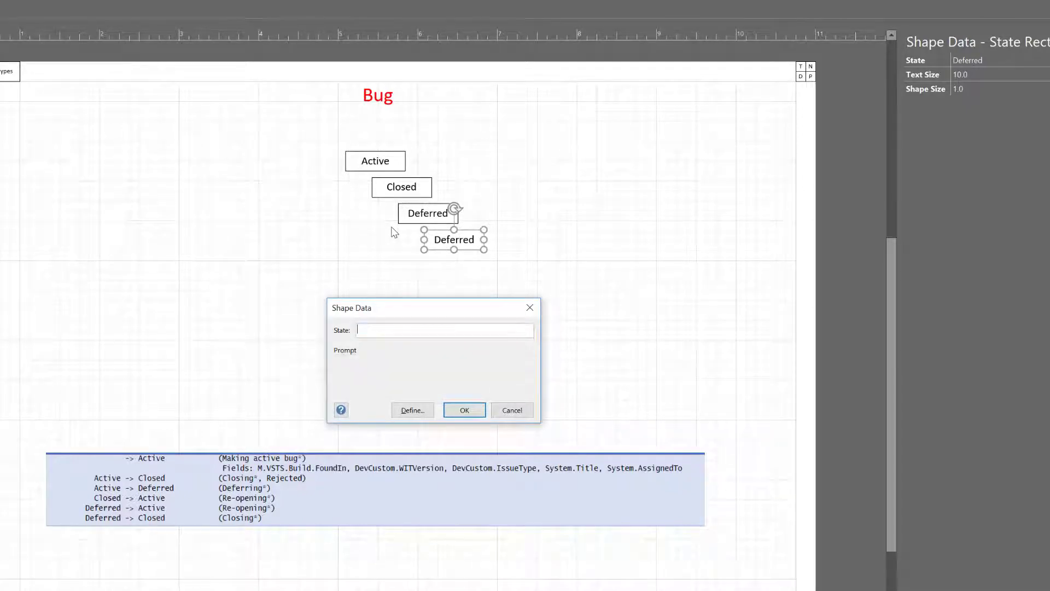
left_click(498, 411)
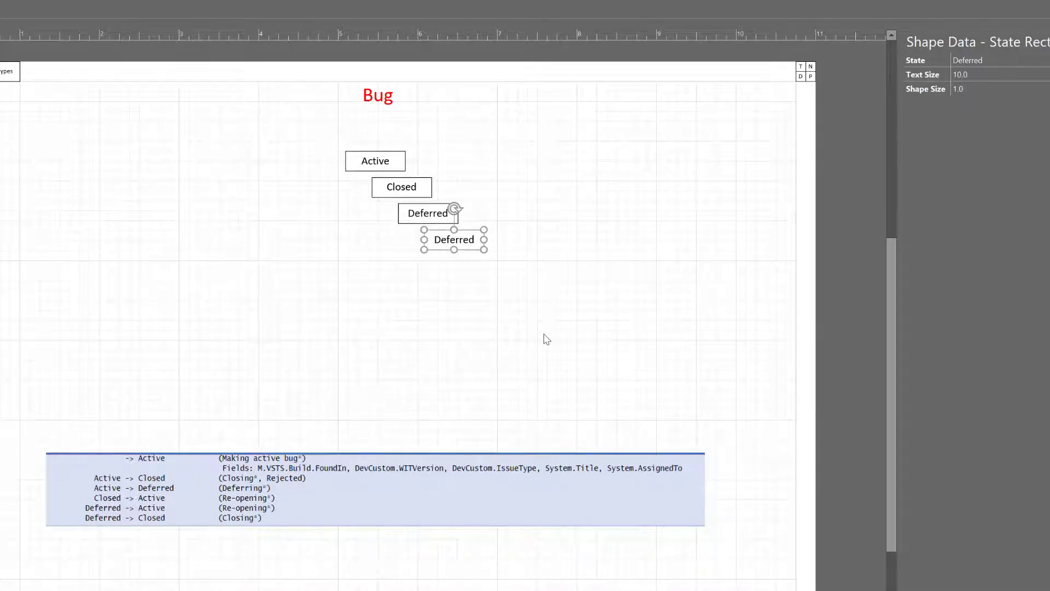
key("Delete")
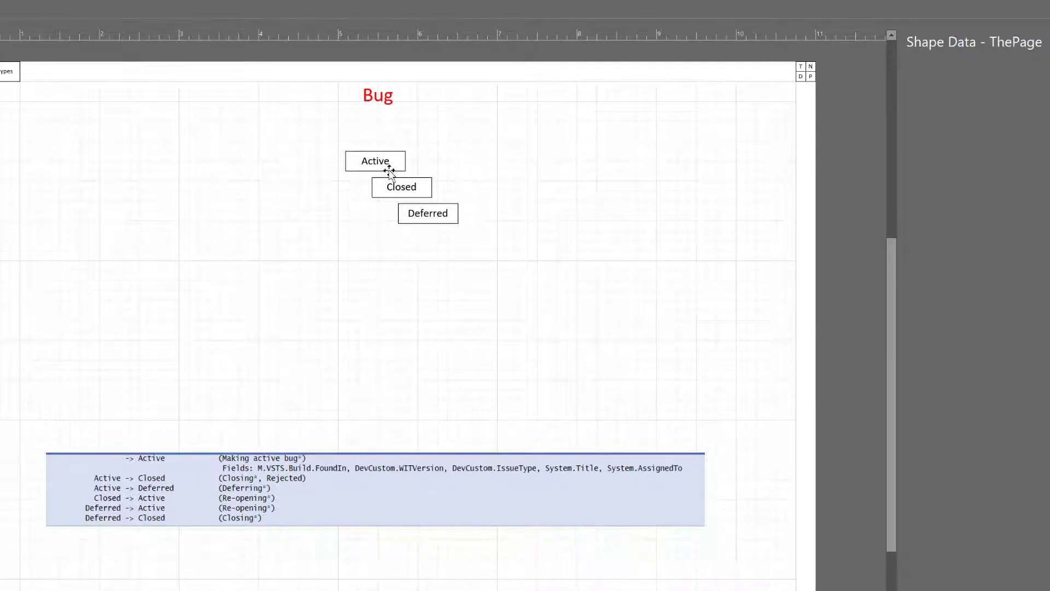
Align the Closed rectangle below Active, just above the transitions image, and place the Deferred rectangle midway between them.
left_click_drag(412, 193, 382, 391)
left_click(458, 260)
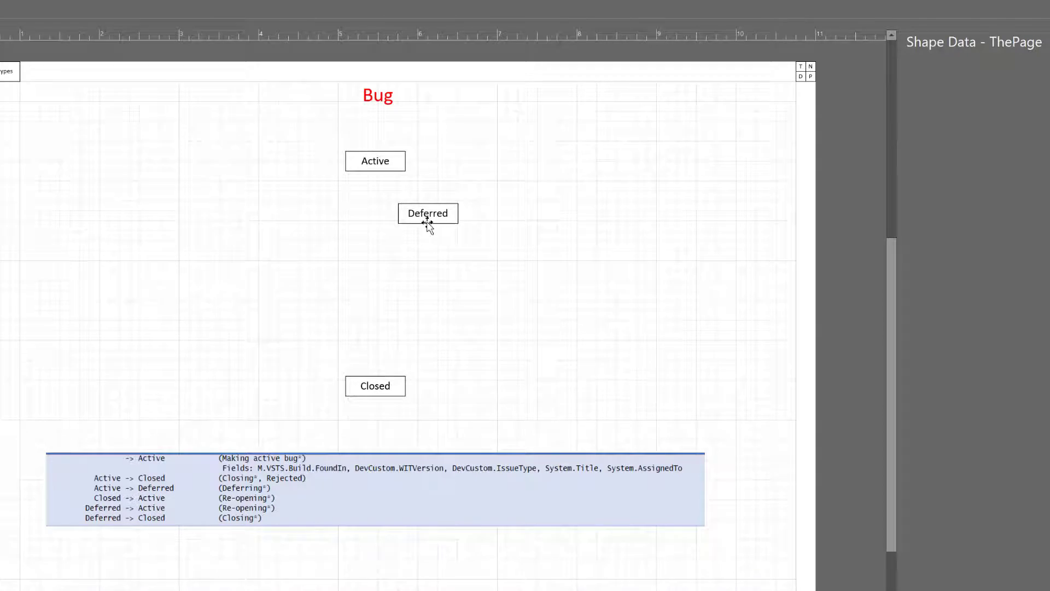
left_click_drag(428, 220, 375, 278)
left_click(465, 328)
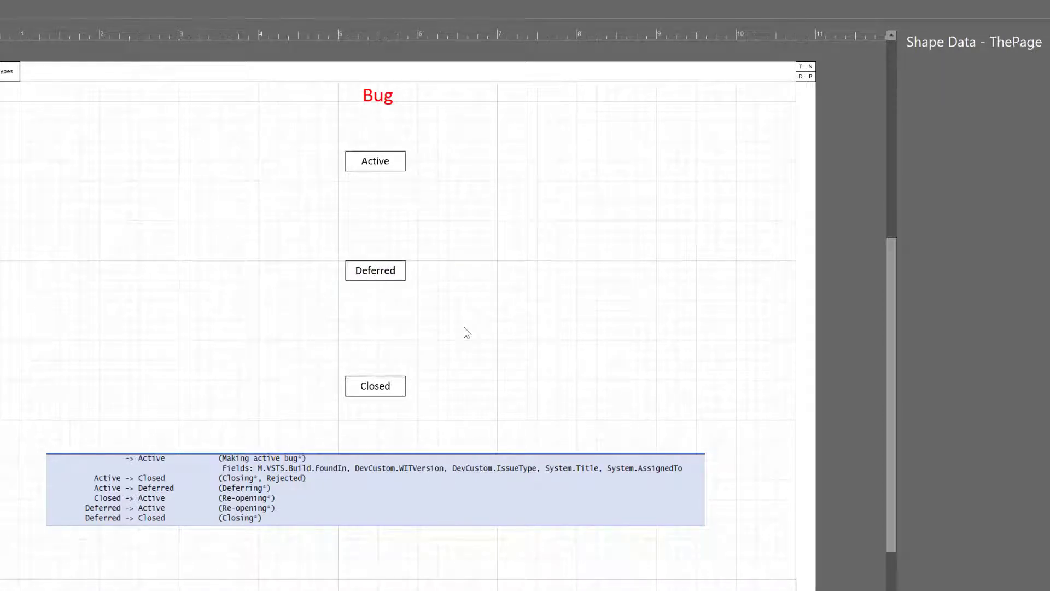
Draw a plain straight line from the lower connection point of the Active rectangle to the upper edge of Deferred.
left_click_drag(465, 327, 1028, 401)
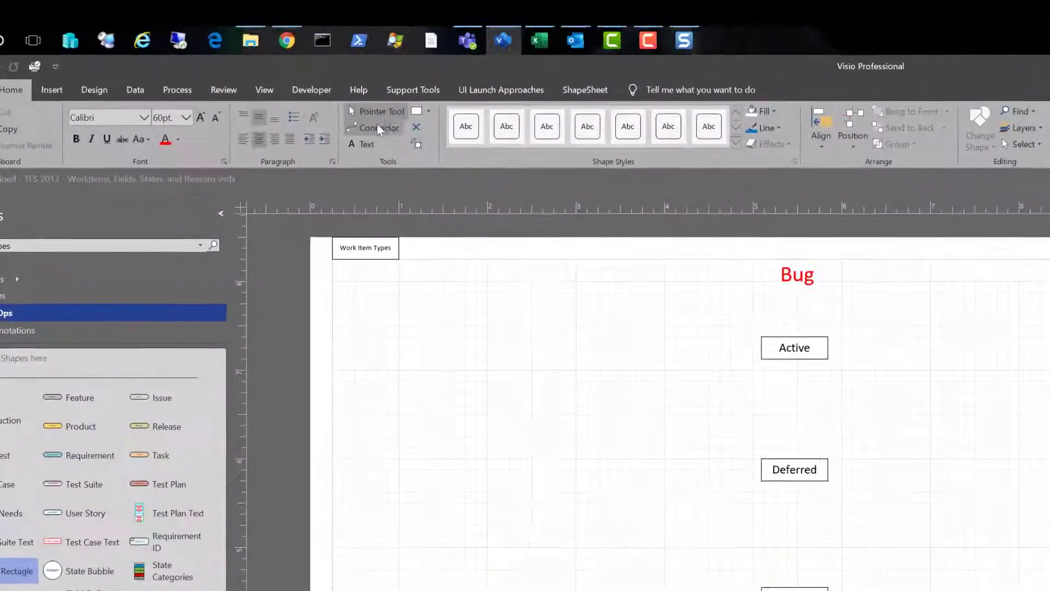
left_click(430, 113)
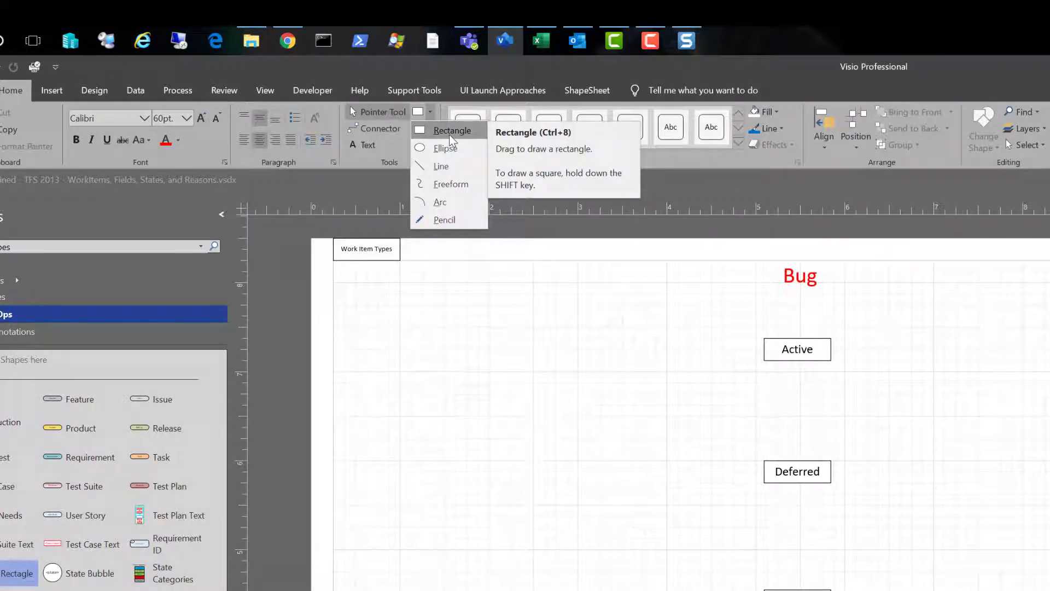
left_click(444, 166)
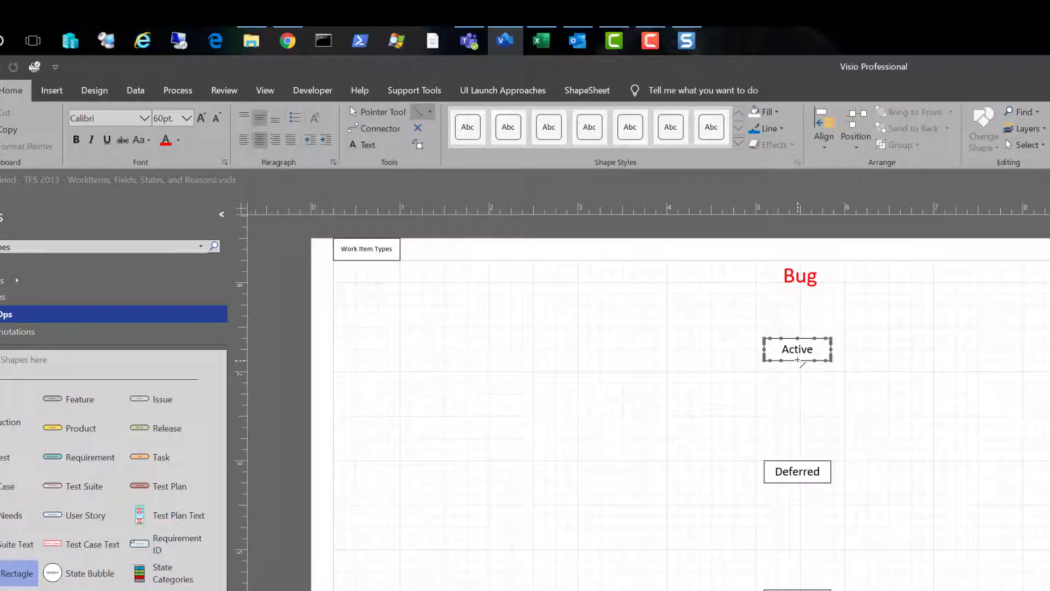
left_click_drag(798, 360, 801, 358)
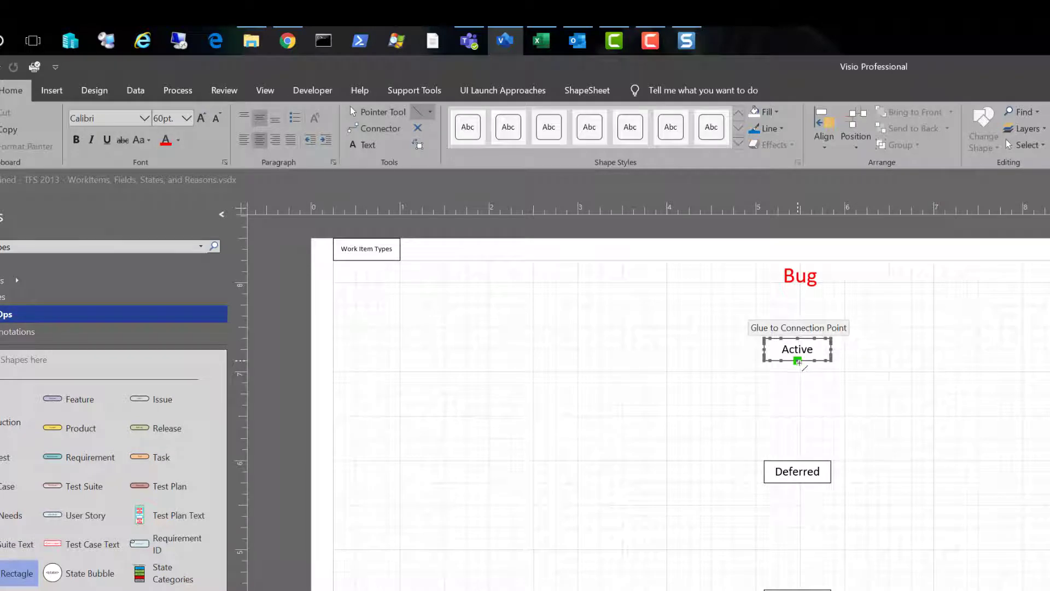
left_click_drag(799, 362, 797, 461)
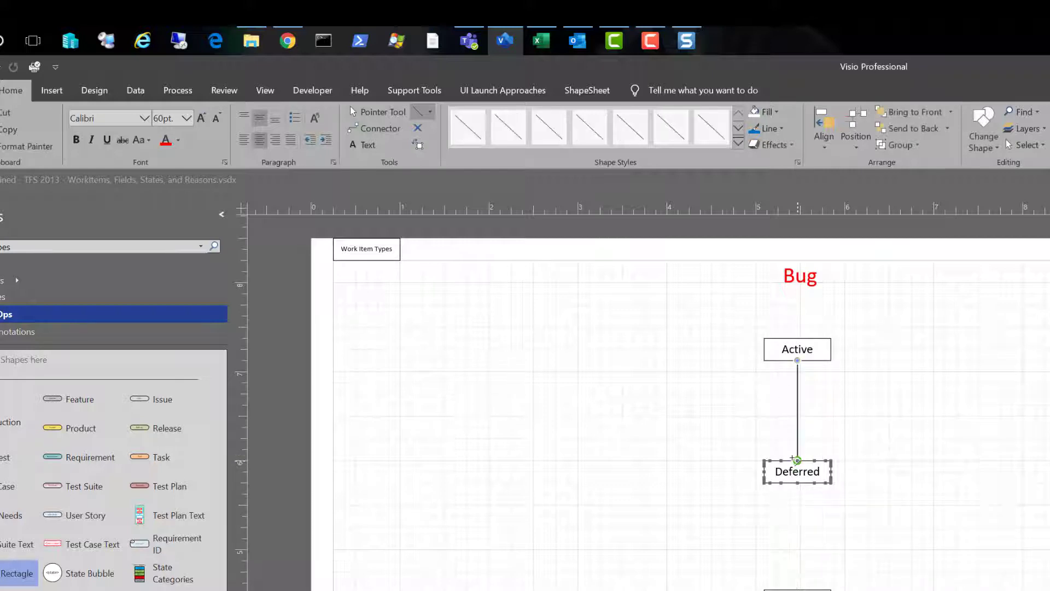
Give the line a filled arrowhead at its Deferred end, and delete the line.
left_click(769, 128)
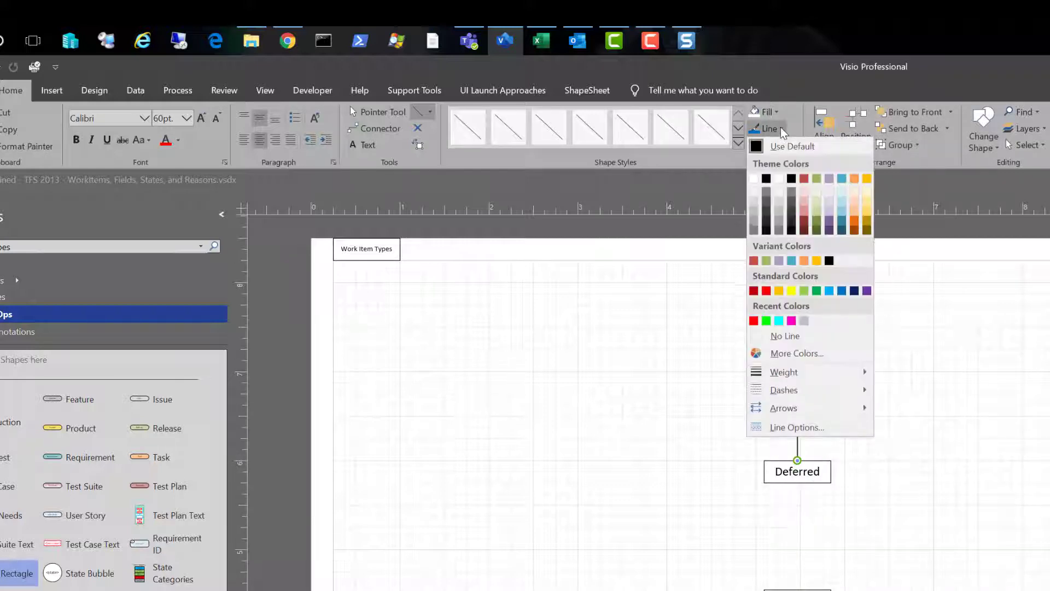
mouse_move(793, 390)
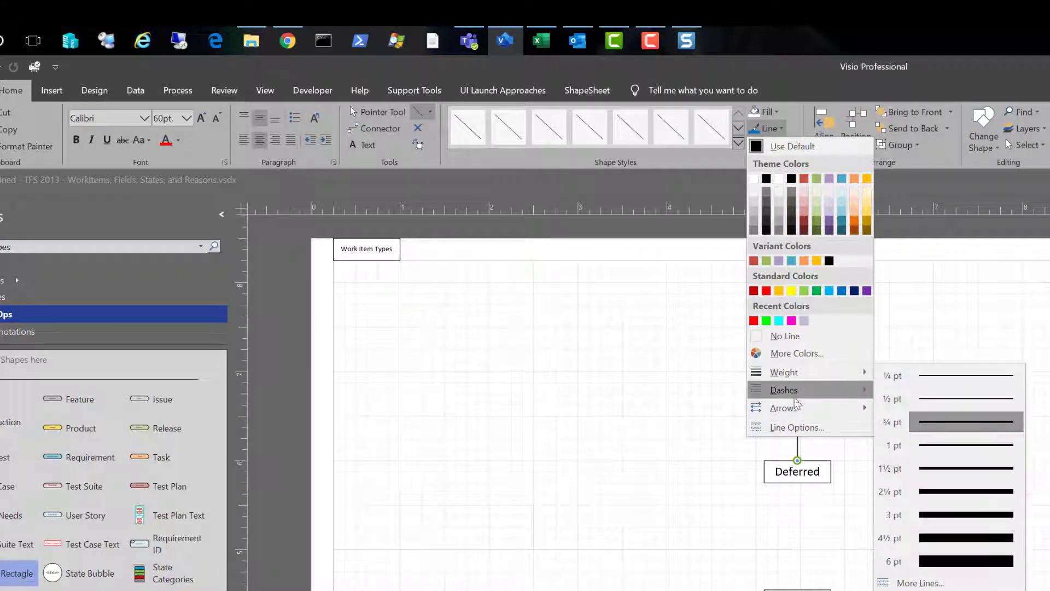
mouse_move(800, 419)
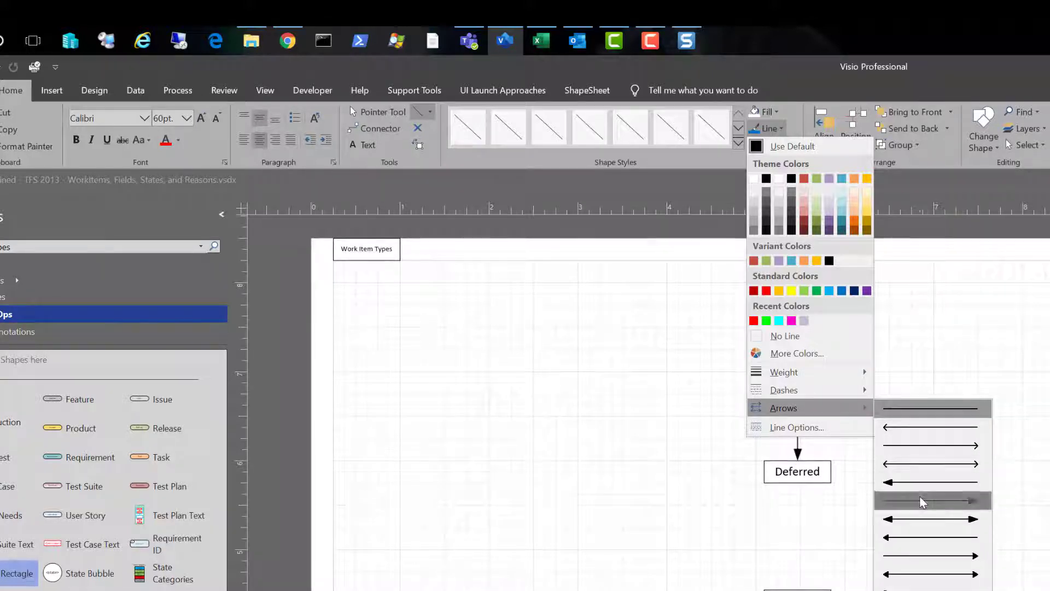
left_click(922, 499)
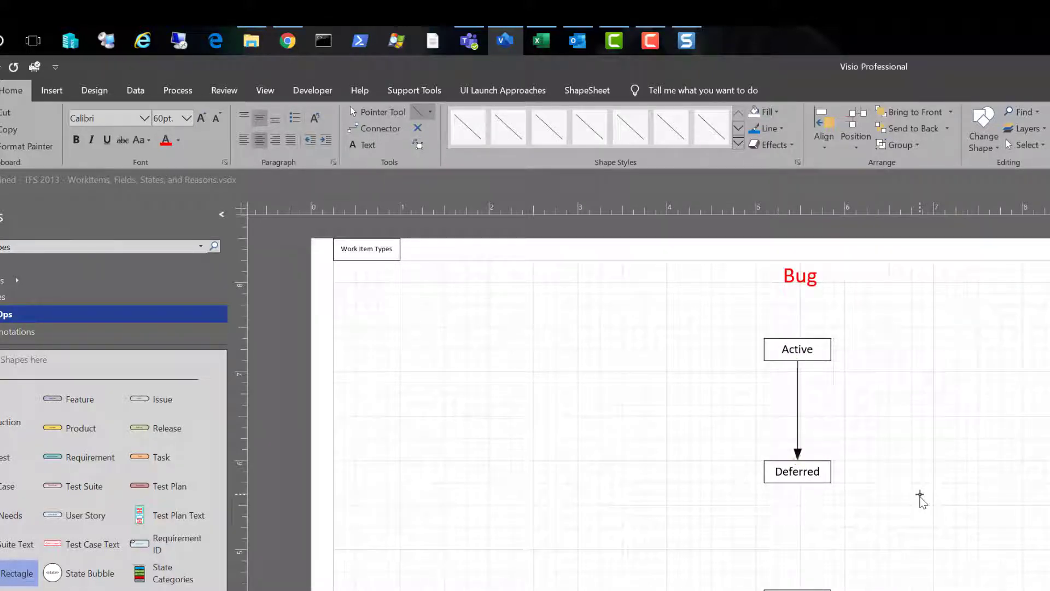
key("Delete")
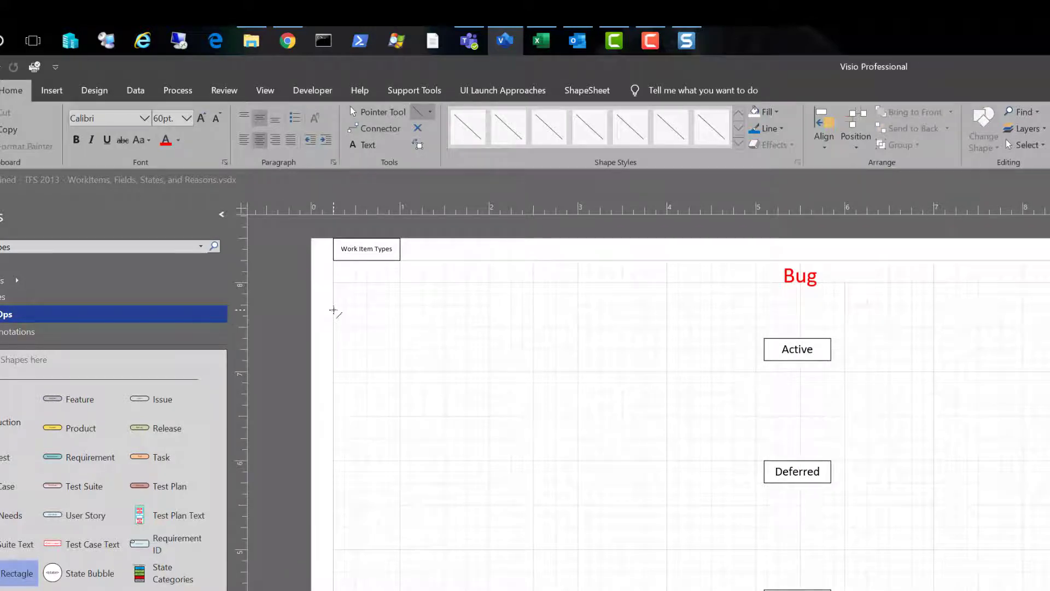
Join the lower connection point of Active to the upper connection point of Deferred with a dynamic connector.
left_click(431, 112)
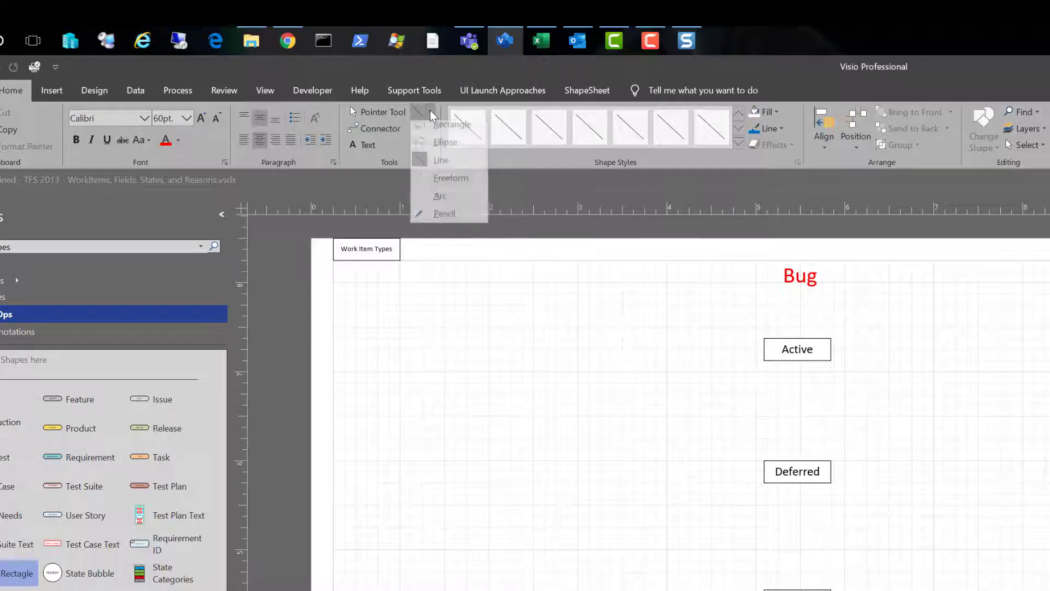
left_click(379, 129)
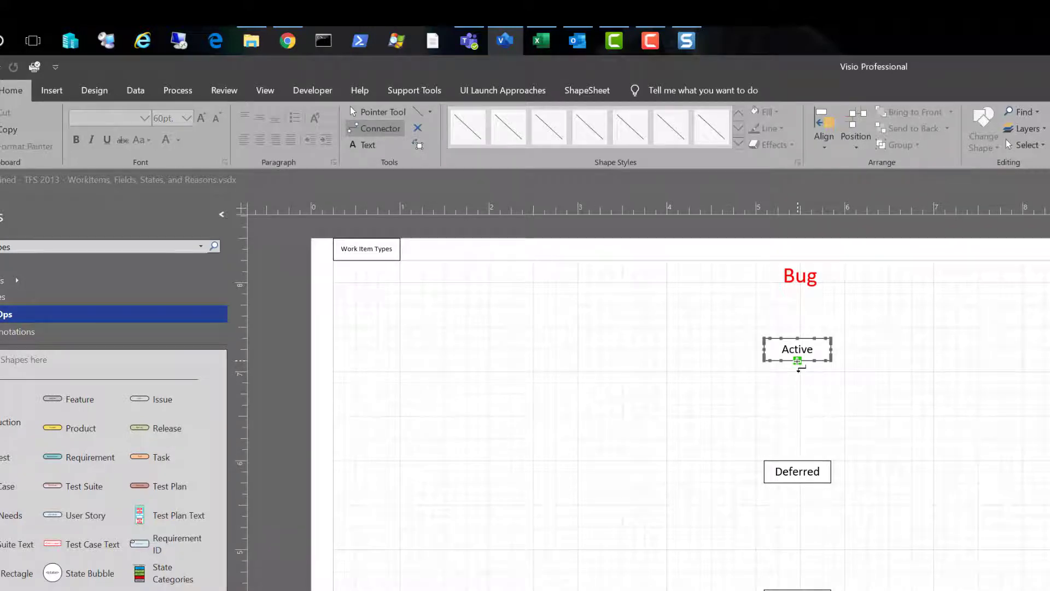
left_click_drag(798, 366, 797, 458)
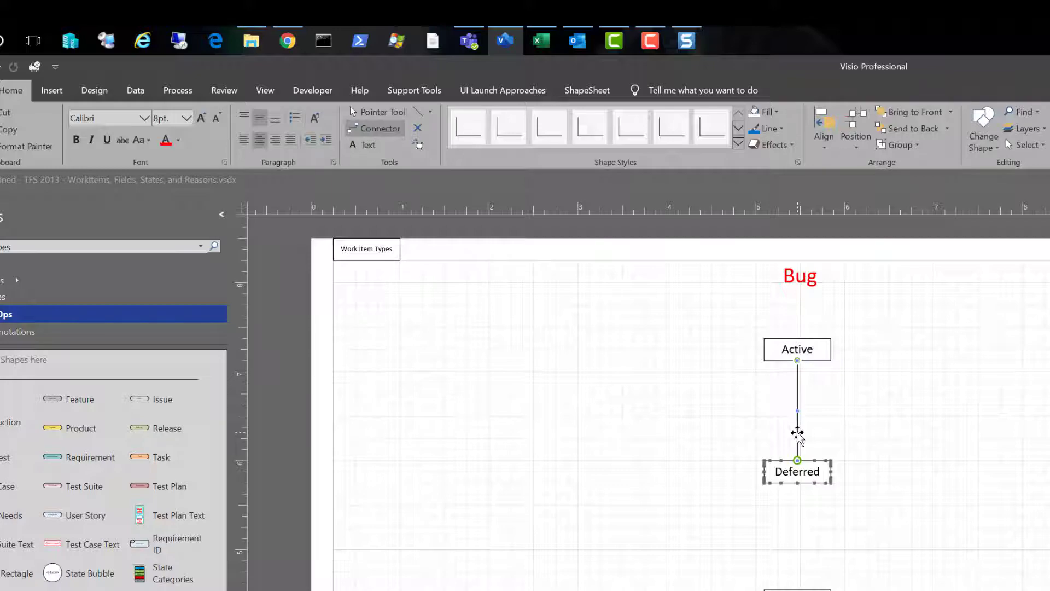
Change the Active–Deferred connector to a Curved Connector and bend it into an S shape with its control points.
right_click(797, 434)
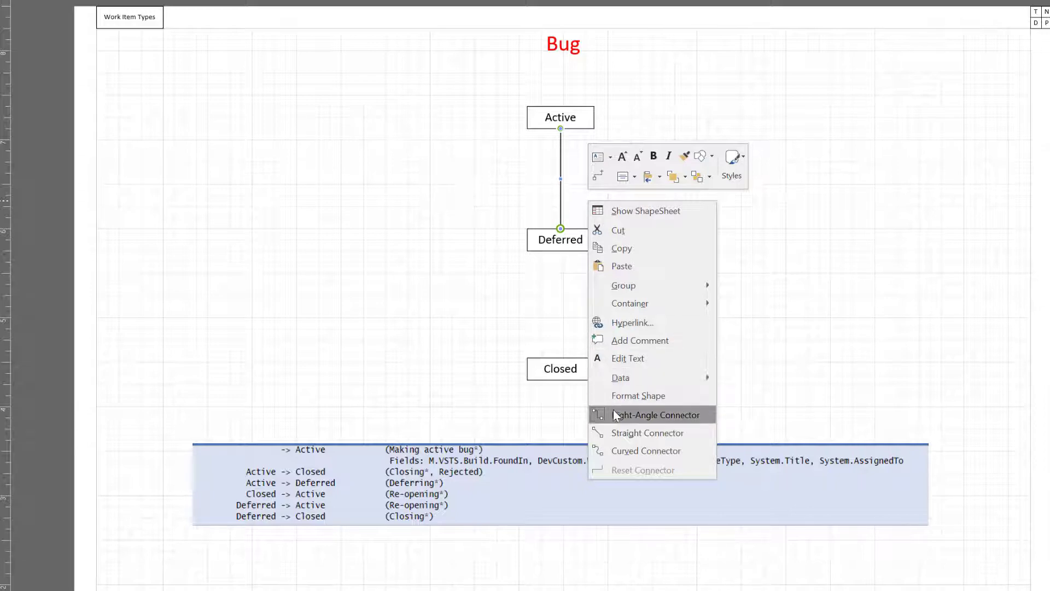
left_click(636, 451)
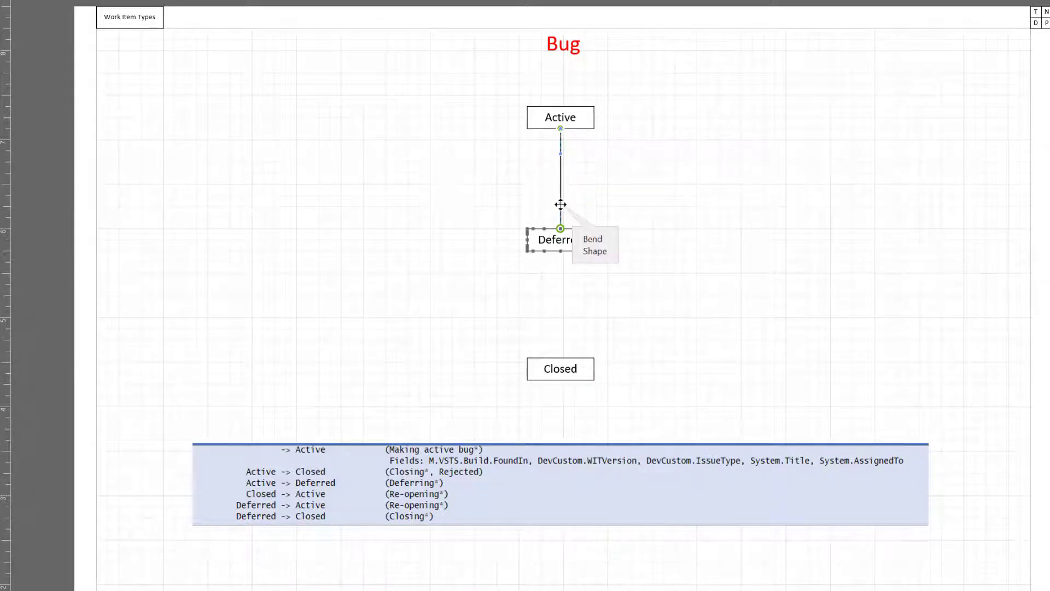
left_click_drag(561, 205, 640, 195)
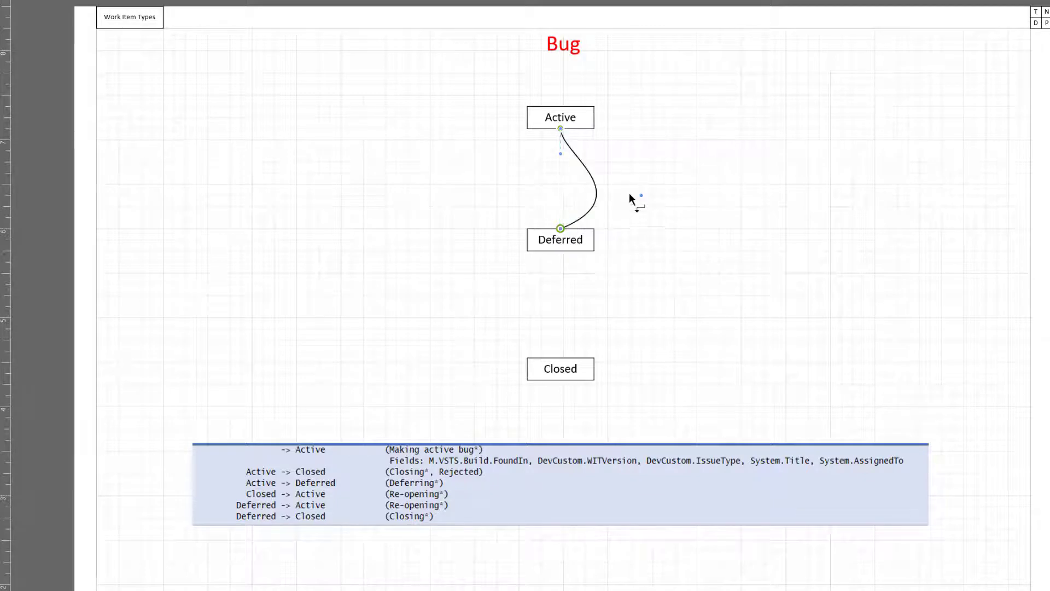
left_click_drag(560, 156, 526, 160)
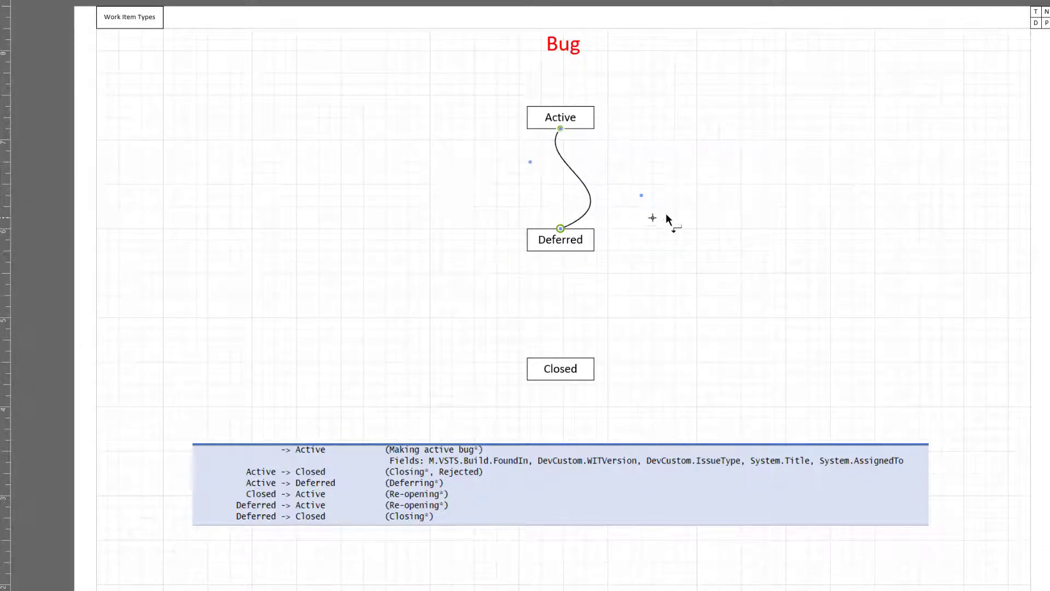
left_click_drag(640, 195, 617, 199)
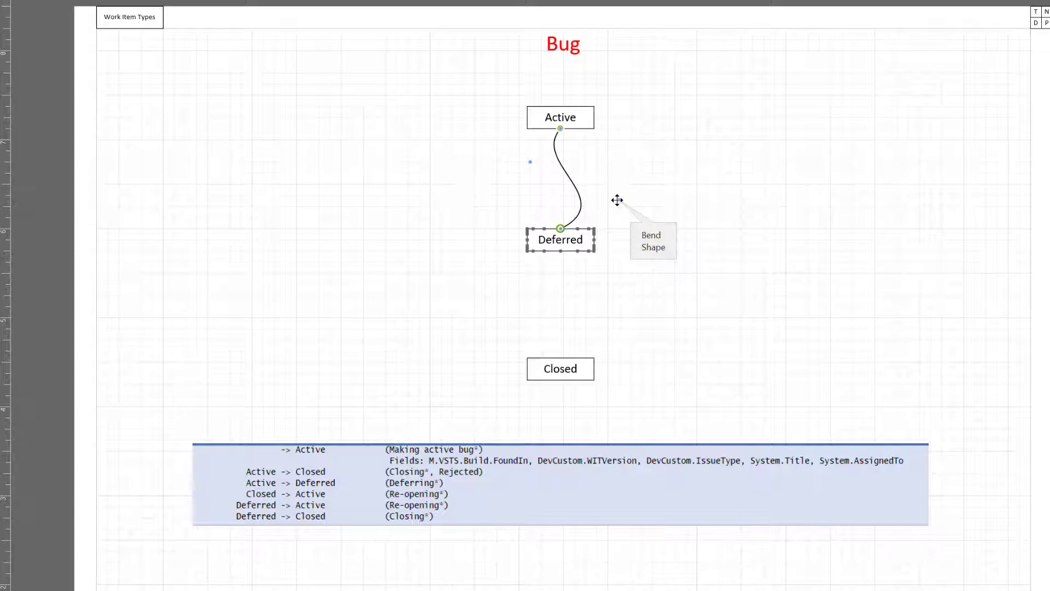
right_click(586, 178)
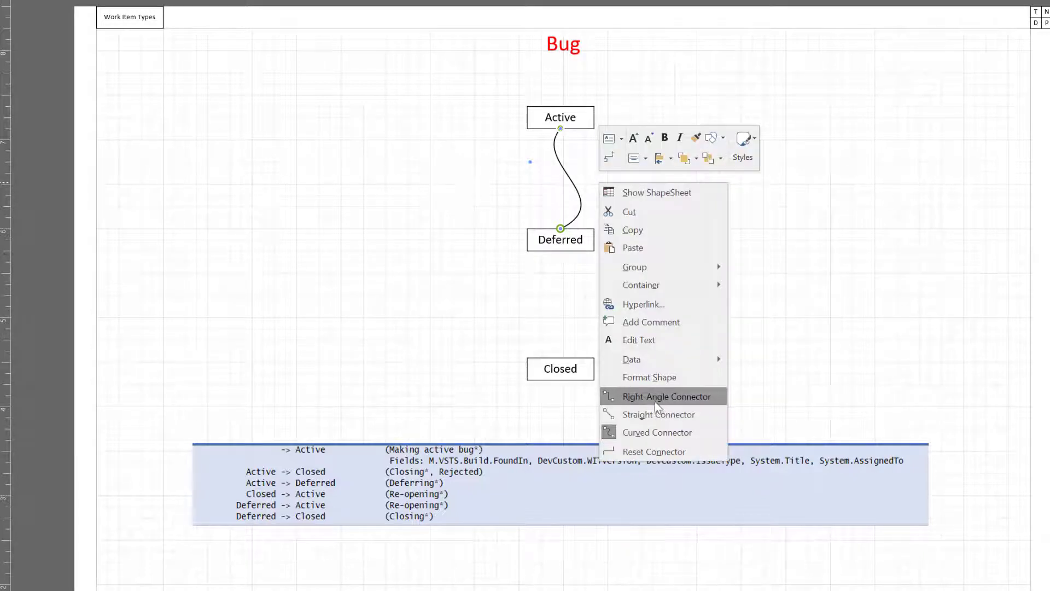
left_click(770, 270)
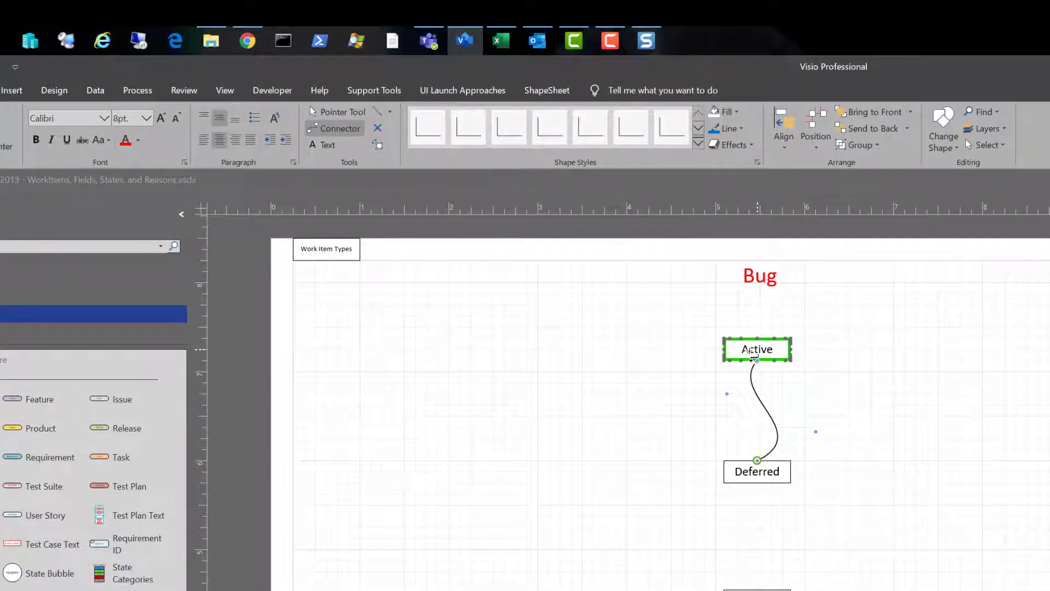
Move the Active rectangle one shape width to the right of Deferred and change their connector to a Right-Angle Connector.
key("ctrl+1")
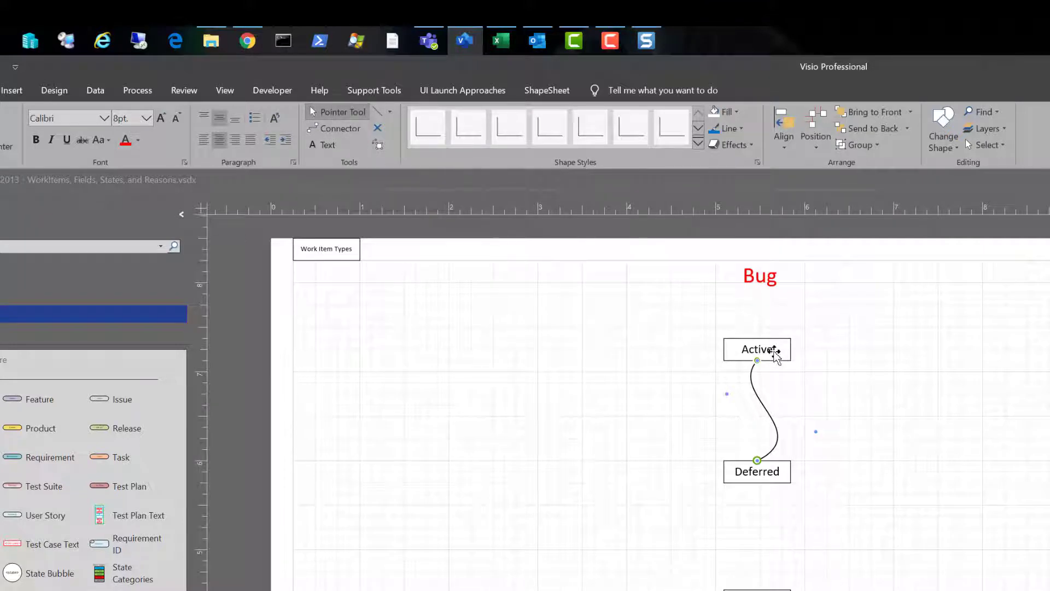
left_click_drag(775, 355, 845, 352)
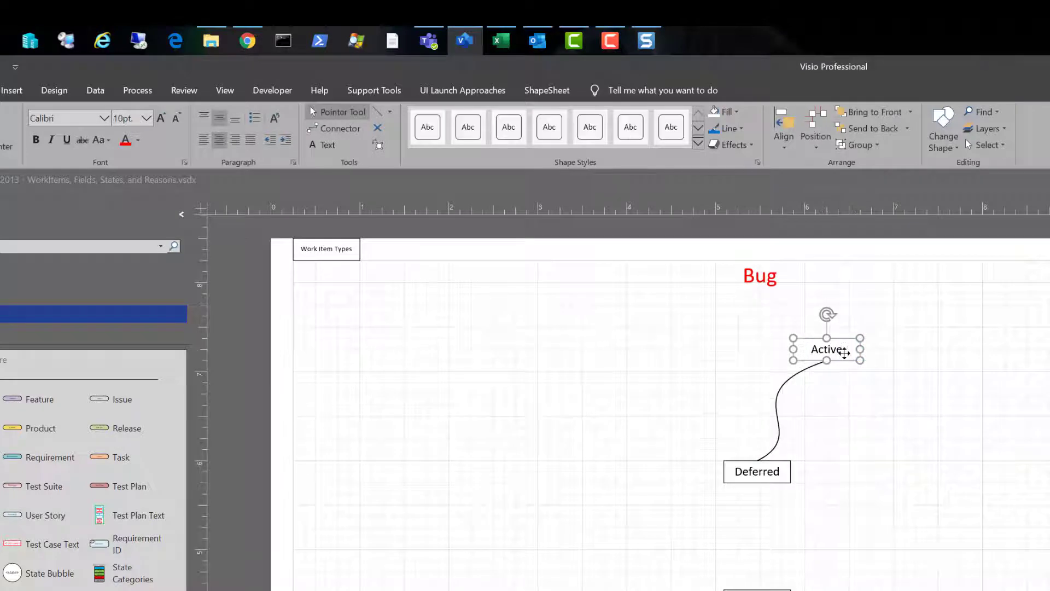
right_click(774, 416)
key("Escape")
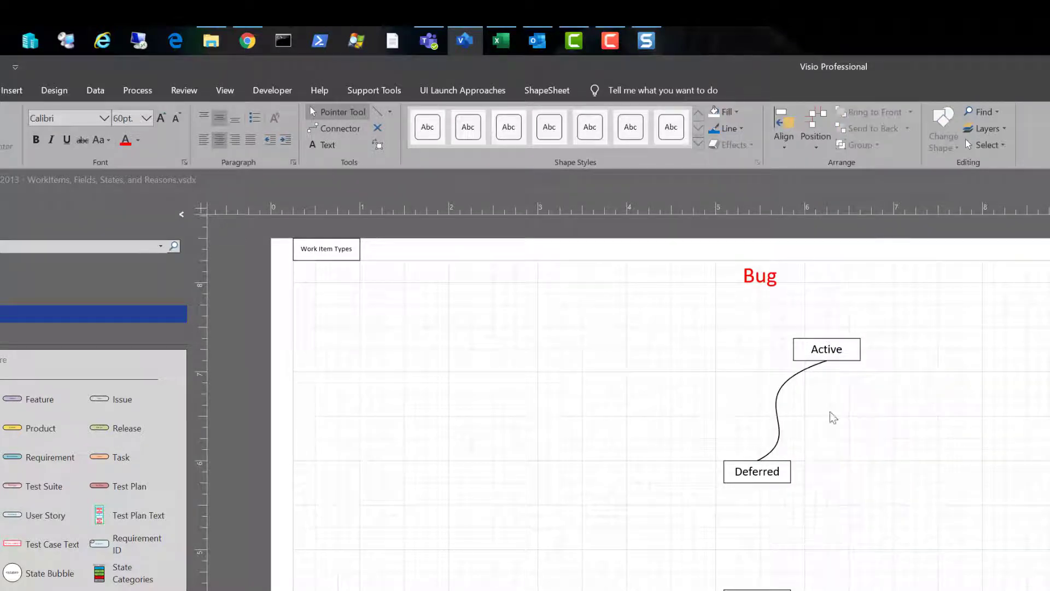
left_click(777, 416)
right_click(777, 416)
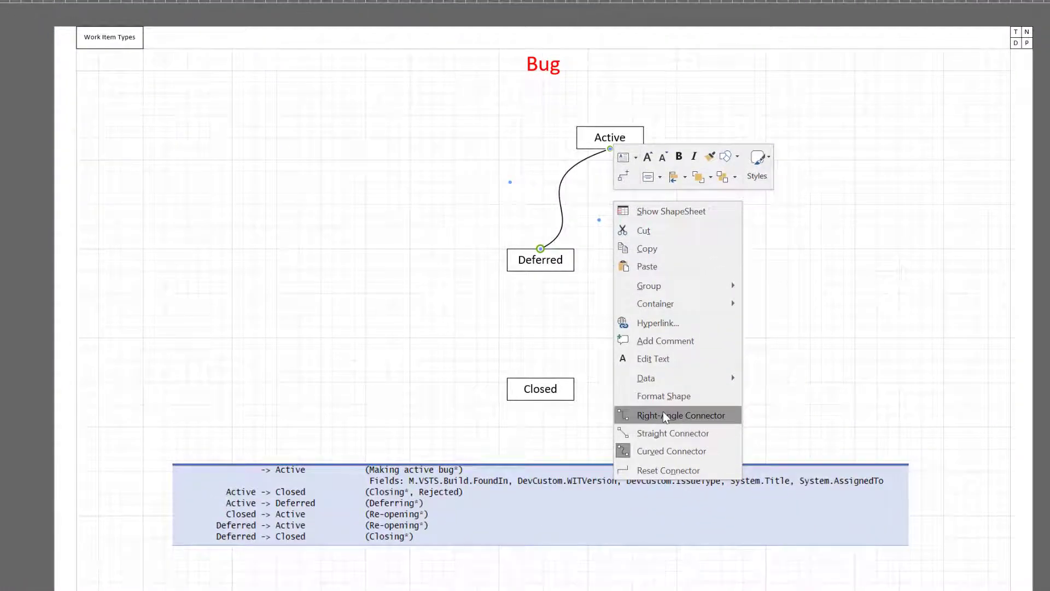
left_click(666, 416)
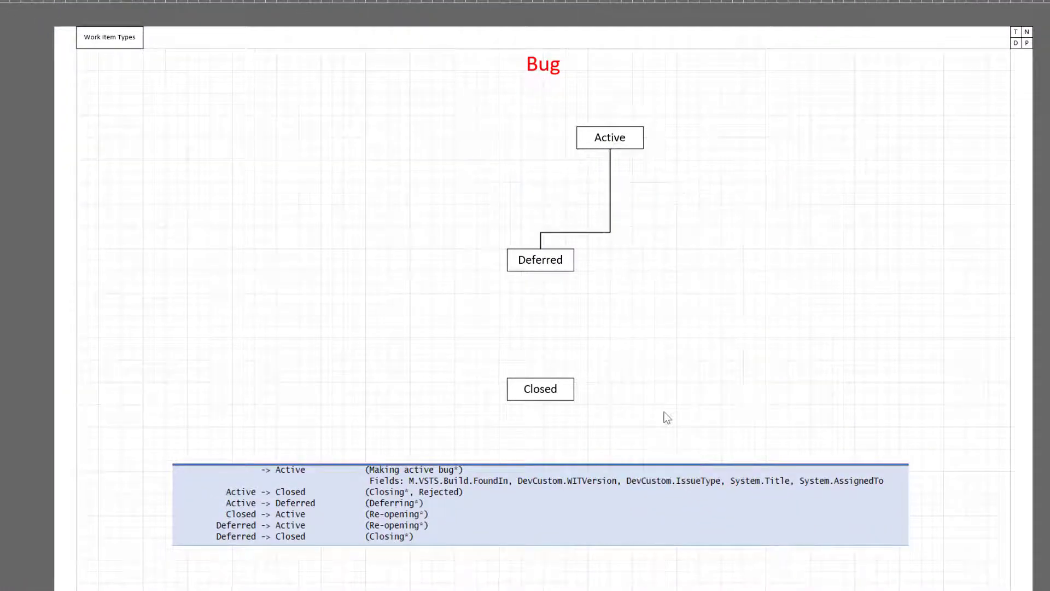
Change the Active–Deferred connector to a Straight Connector and place the Active rectangle directly above Deferred.
right_click(584, 235)
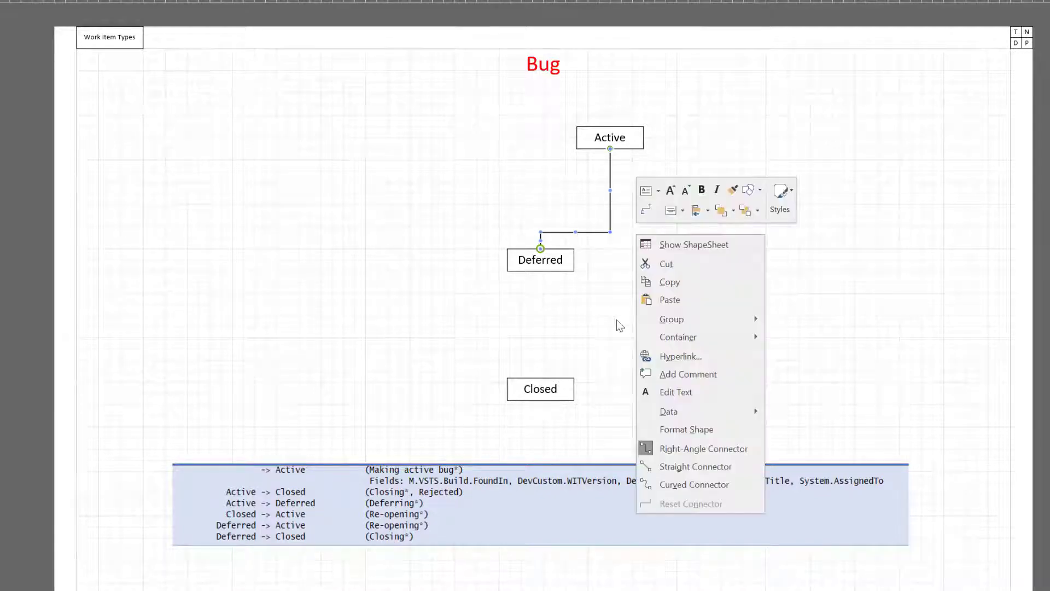
left_click(686, 467)
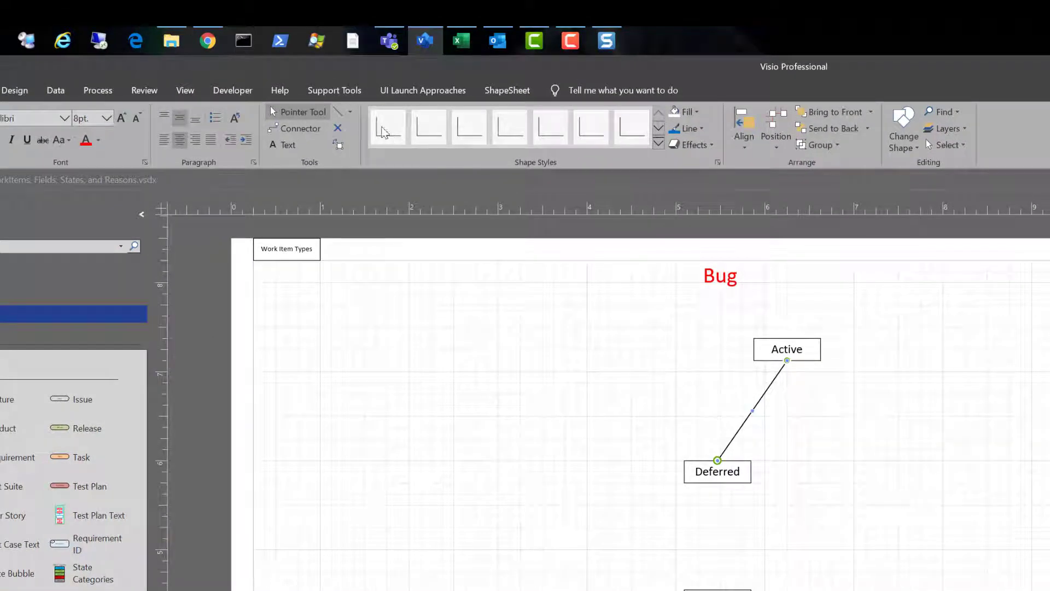
left_click(350, 112)
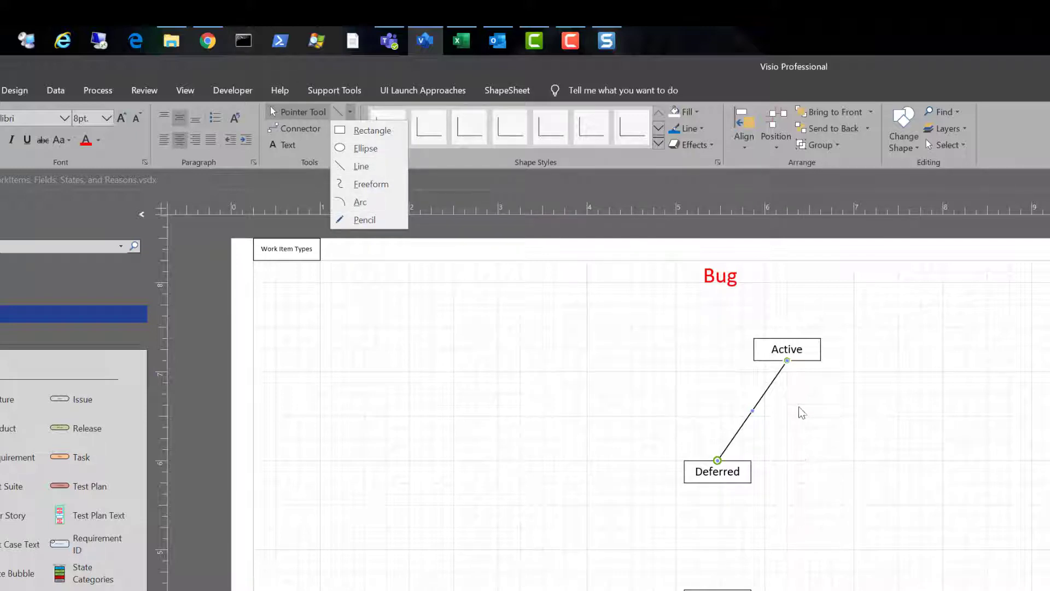
left_click(813, 355)
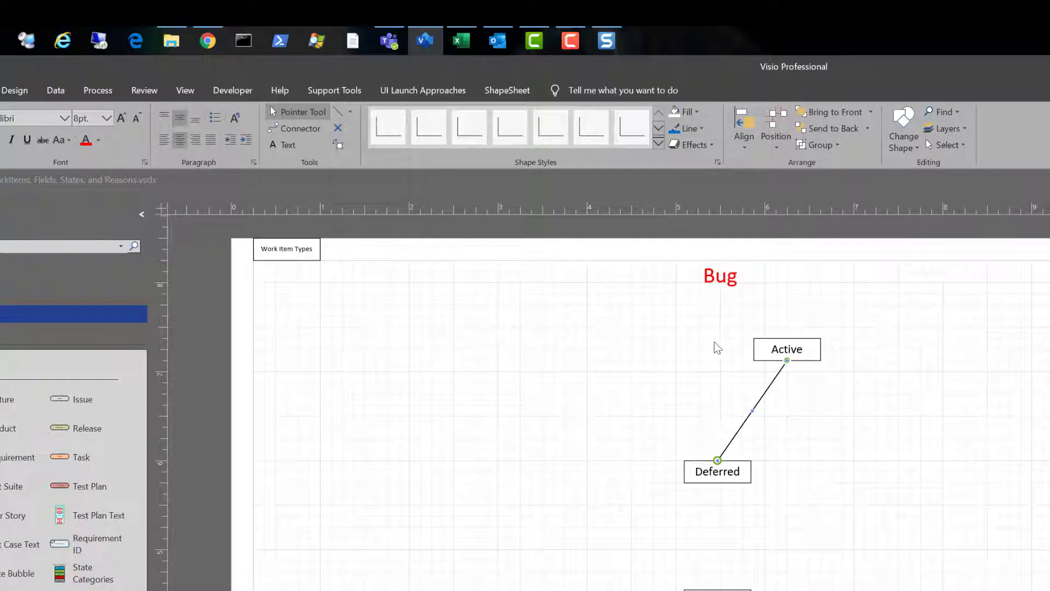
left_click_drag(766, 349, 695, 350)
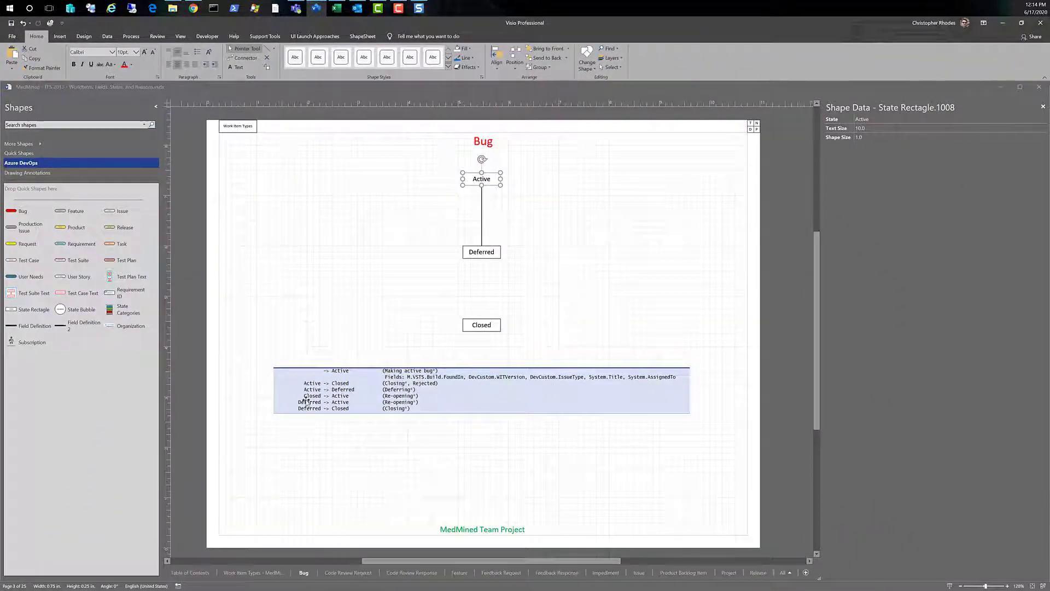
left_click(650, 278)
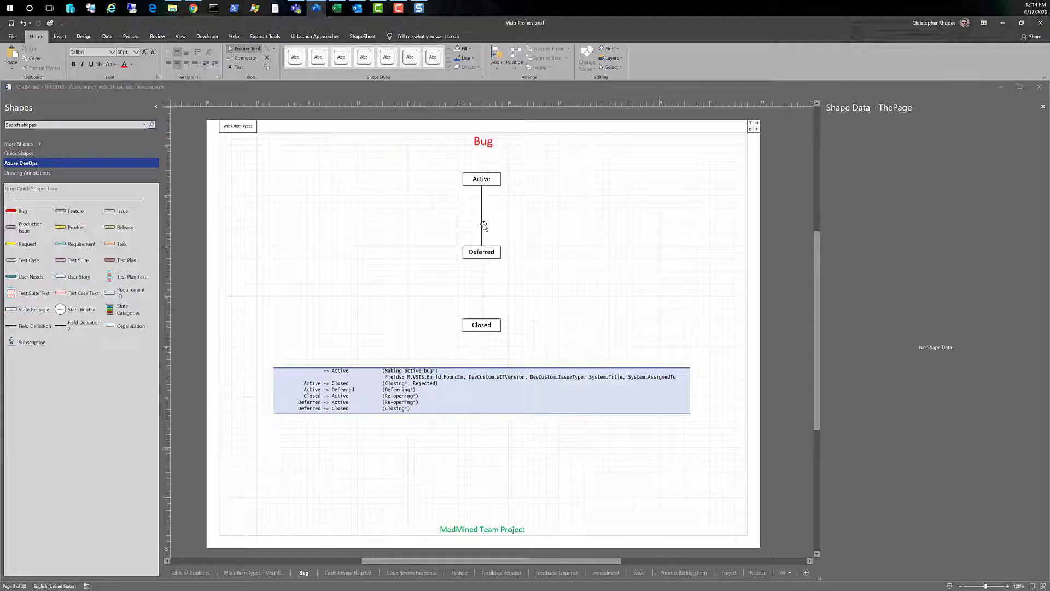
Connect the lower edge of Active, left of its existing connector, to the left side of Closed with a dynamic connector.
left_click(246, 58)
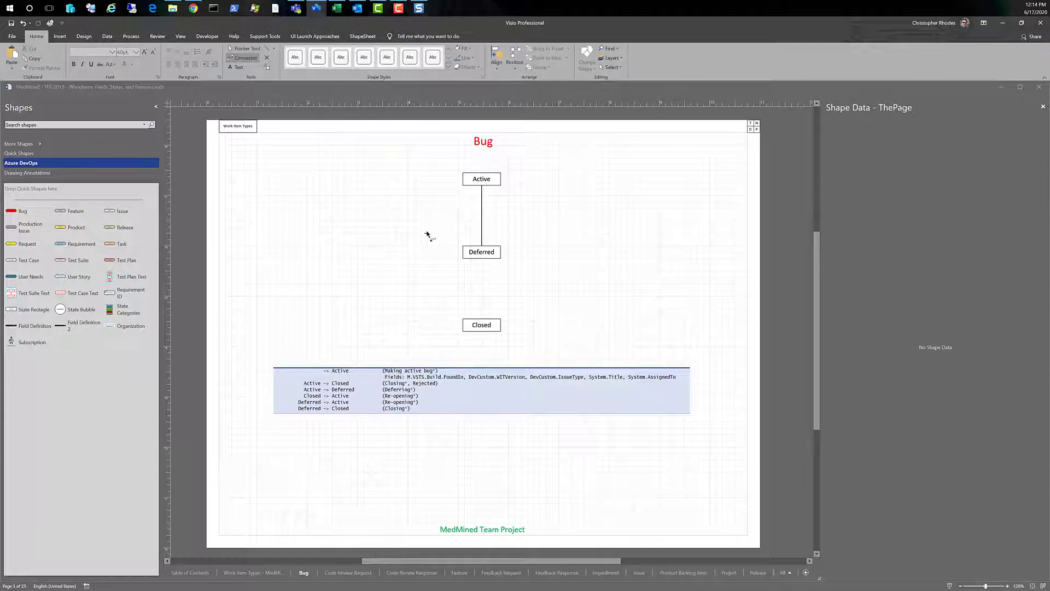
left_click(473, 186)
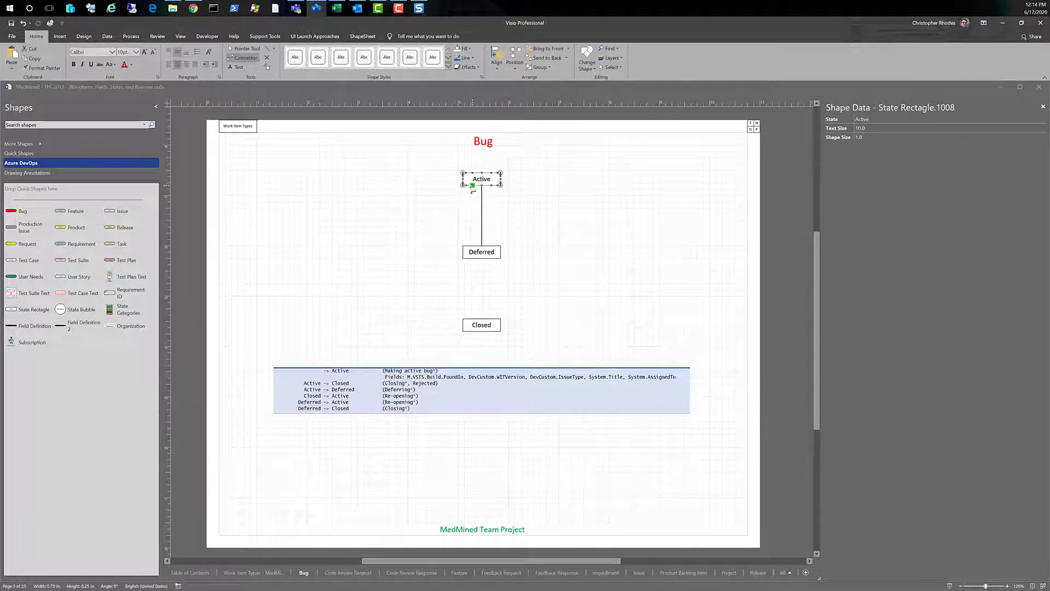
left_click_drag(472, 186, 463, 323)
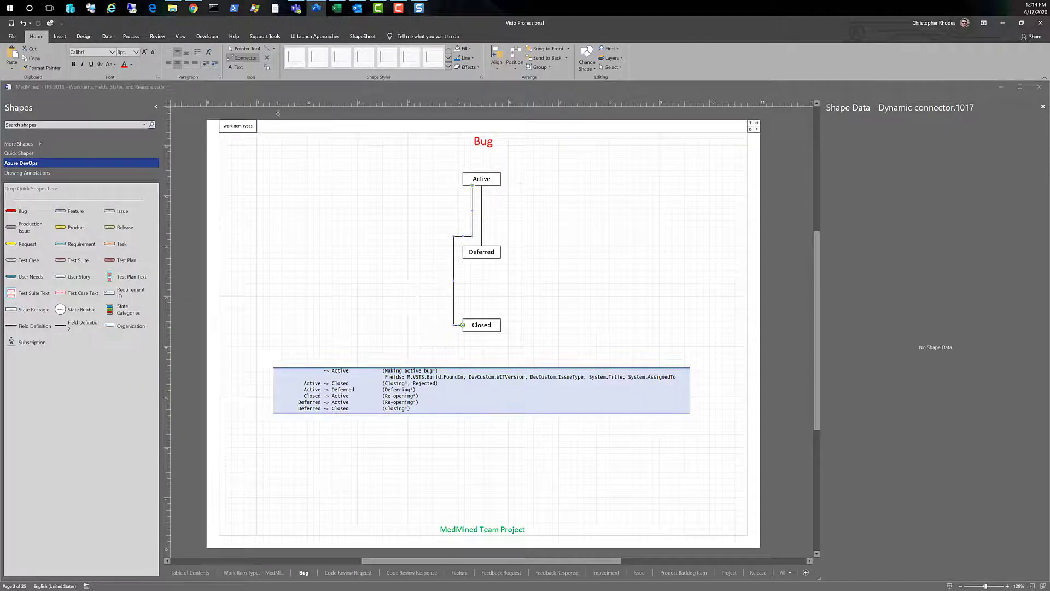
left_click(247, 59)
key("ctrl+1")
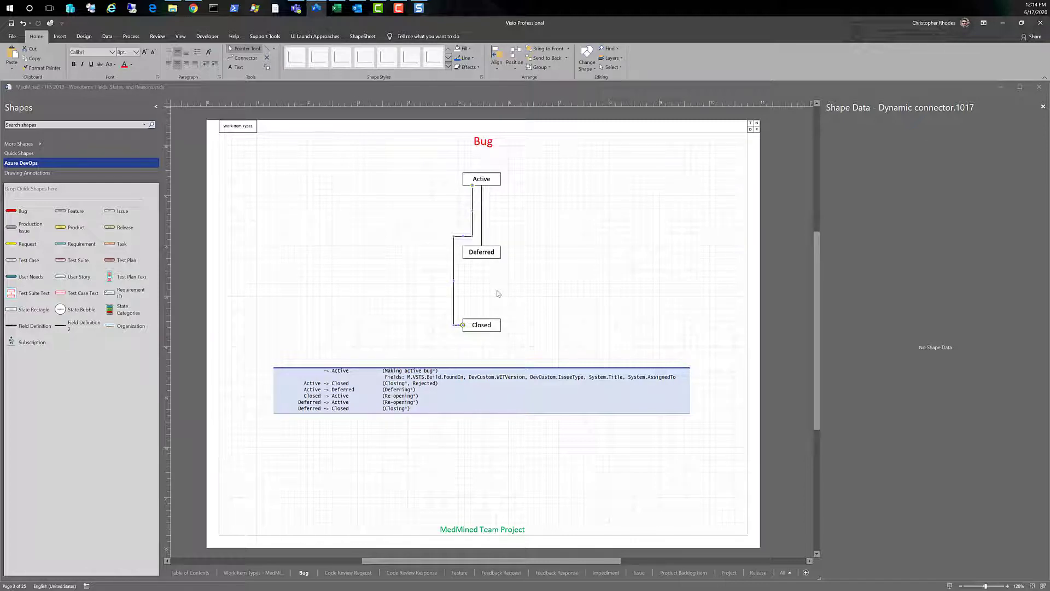
Duplicate the Active–Closed connector and glue the copy's ends to the right sides of Active and Closed.
key("ctrl+d")
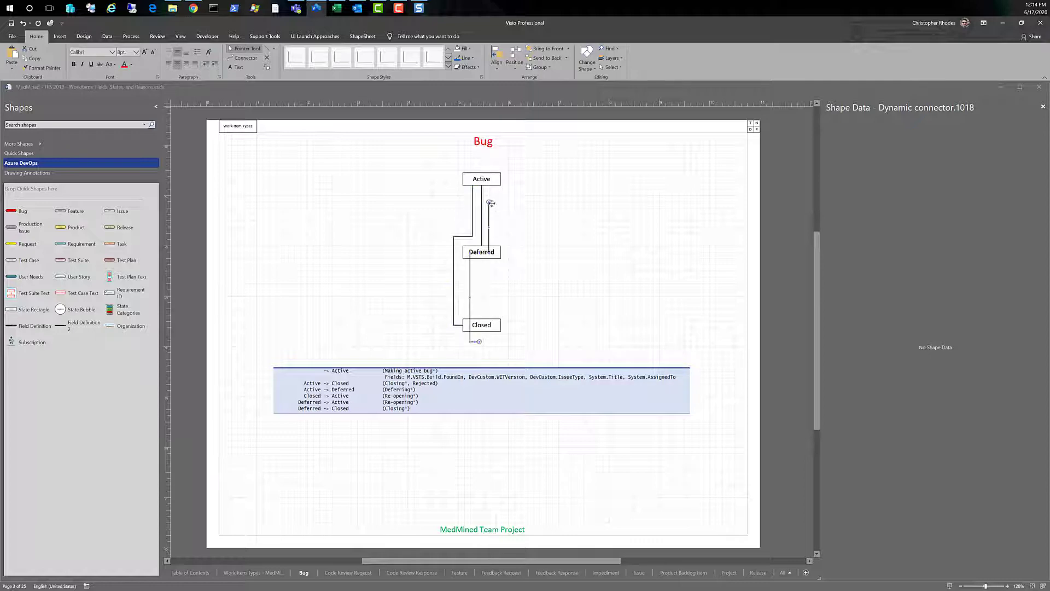
left_click_drag(488, 201, 510, 235)
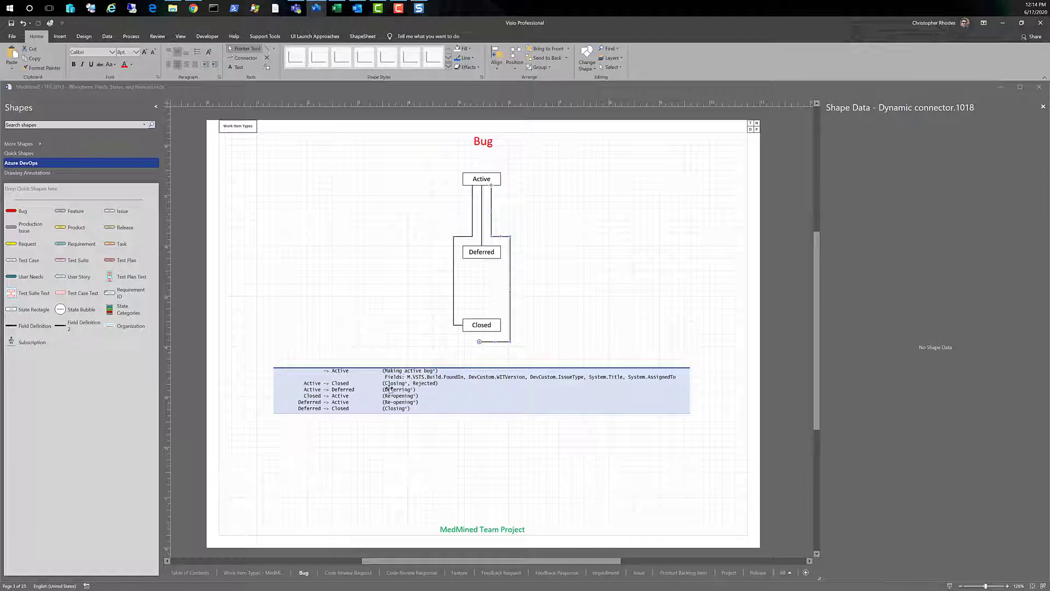
left_click_drag(484, 338, 501, 325)
mouse_move(491, 185)
left_mouse_down()
mouse_move(626, 218)
mouse_move(499, 181)
left_mouse_up()
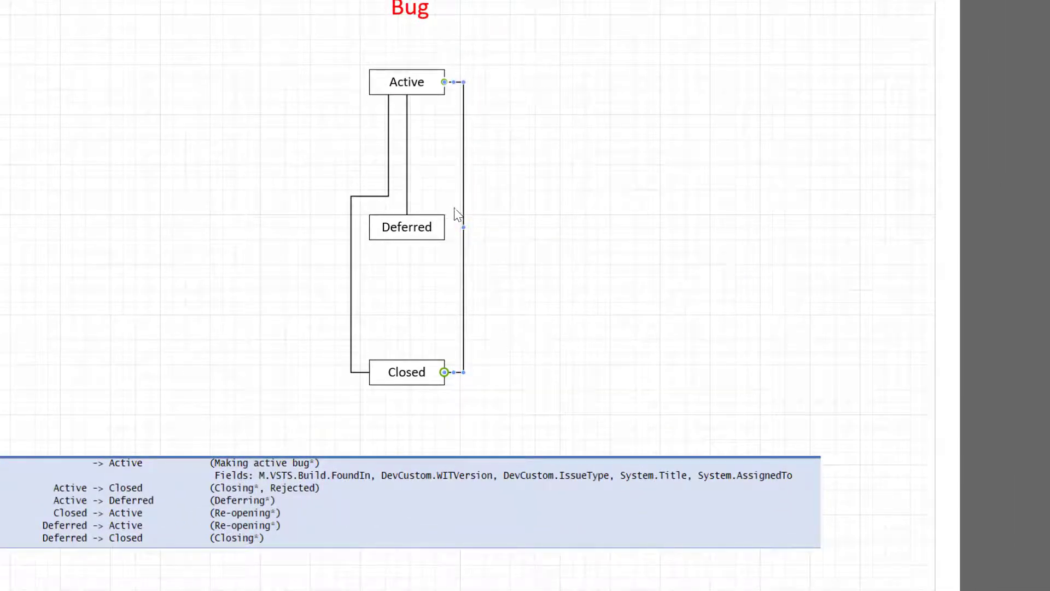
Move the right-hand connector's vertical segment outward, then add a jog below Active and straighten it again.
left_click_drag(464, 227, 519, 226)
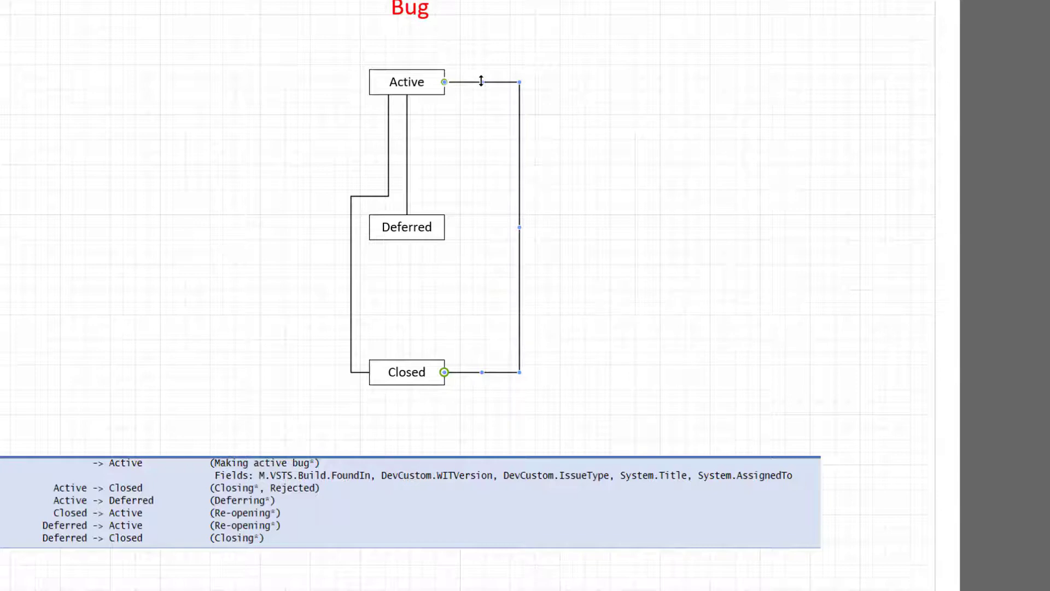
left_click_drag(482, 81, 481, 151)
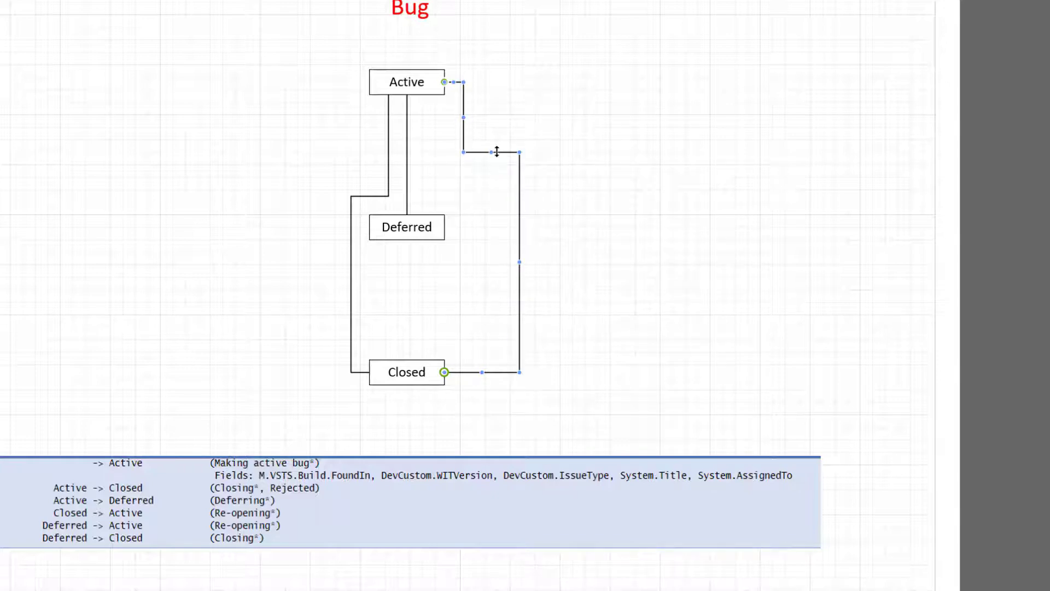
left_click_drag(491, 152, 493, 82)
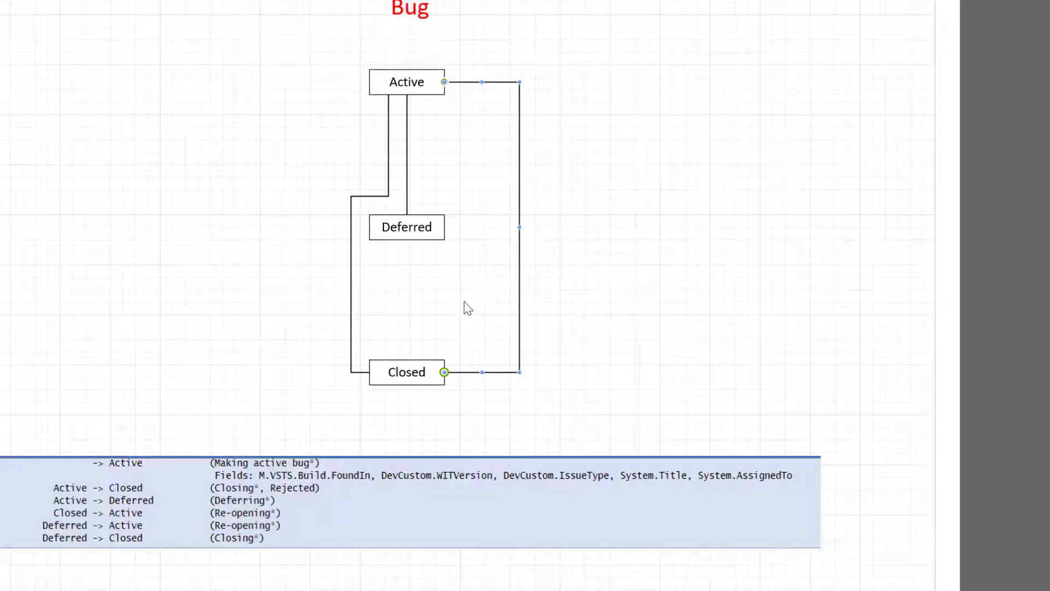
Change the right-hand connector to a Curved Connector, switch it back to a Right-Angle Connector and move its vertical segment outward.
right_click(520, 287)
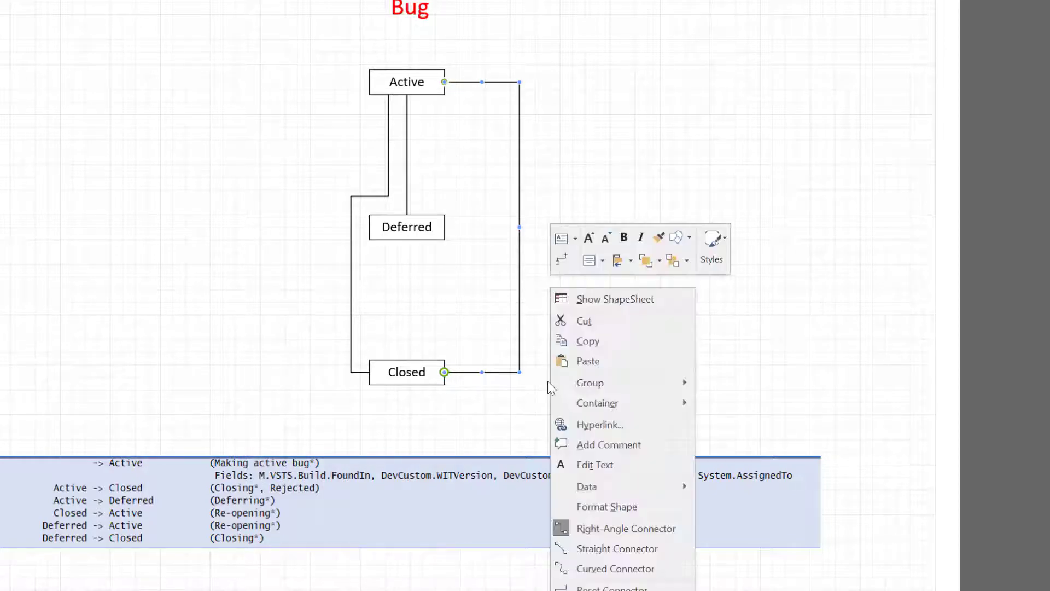
left_click(591, 567)
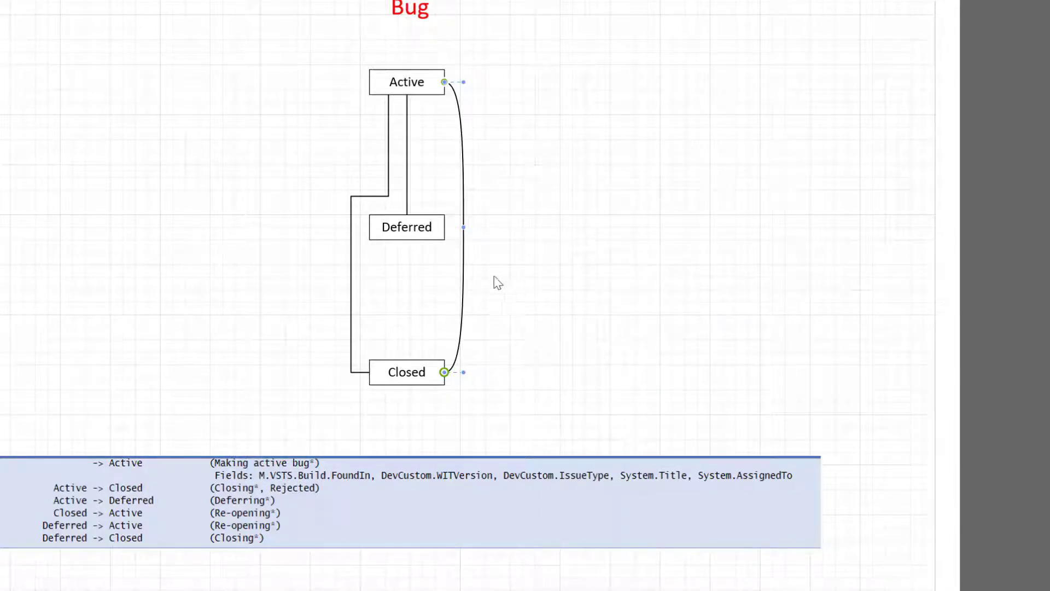
right_click(464, 302)
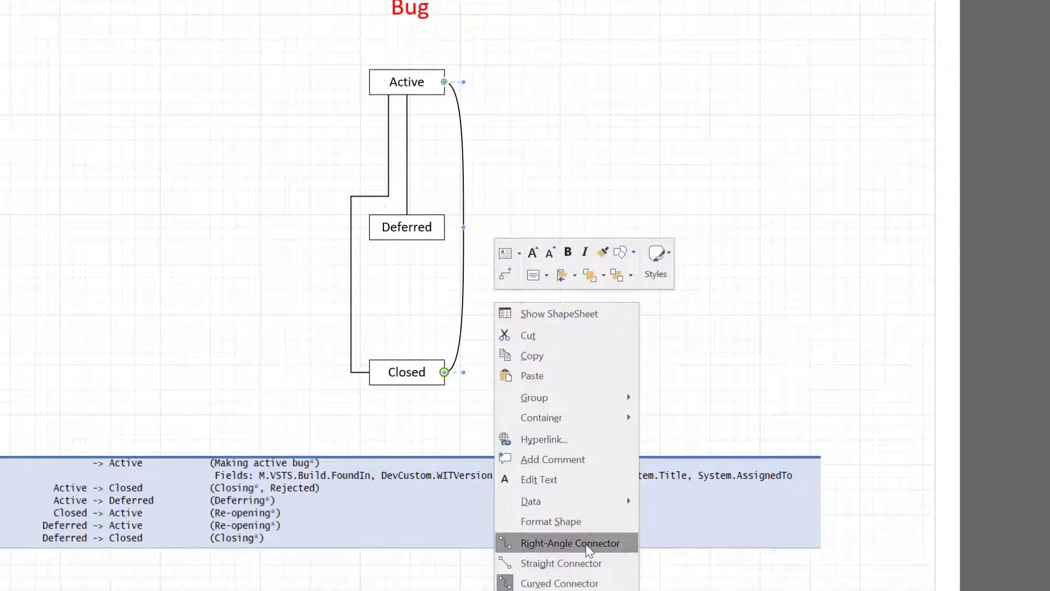
left_click(585, 543)
left_click_drag(462, 227, 535, 227)
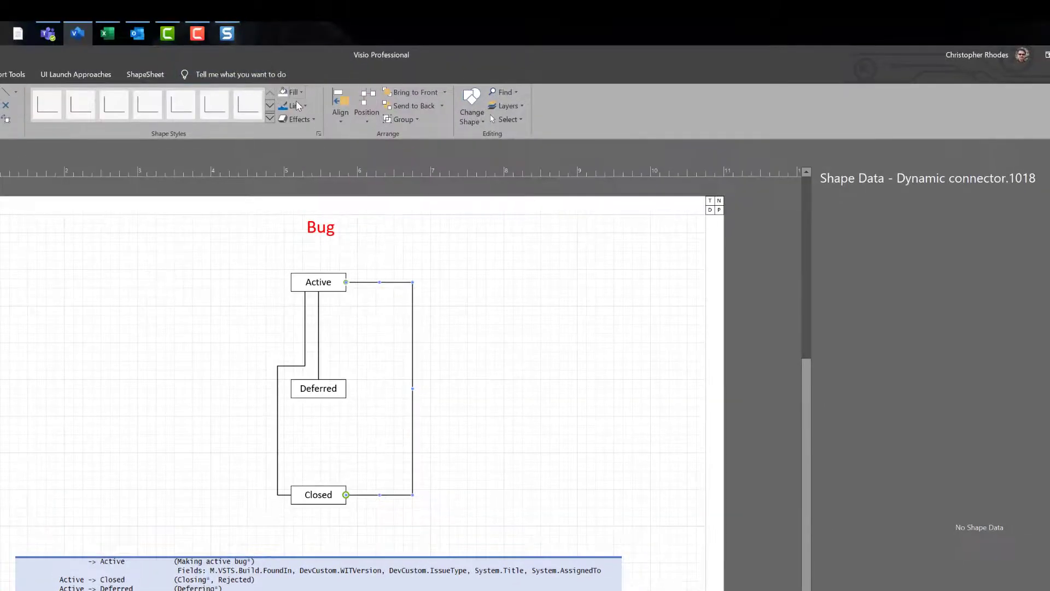
Look through the line arrow styles for the right-hand connector and delete the connector.
left_click(308, 107)
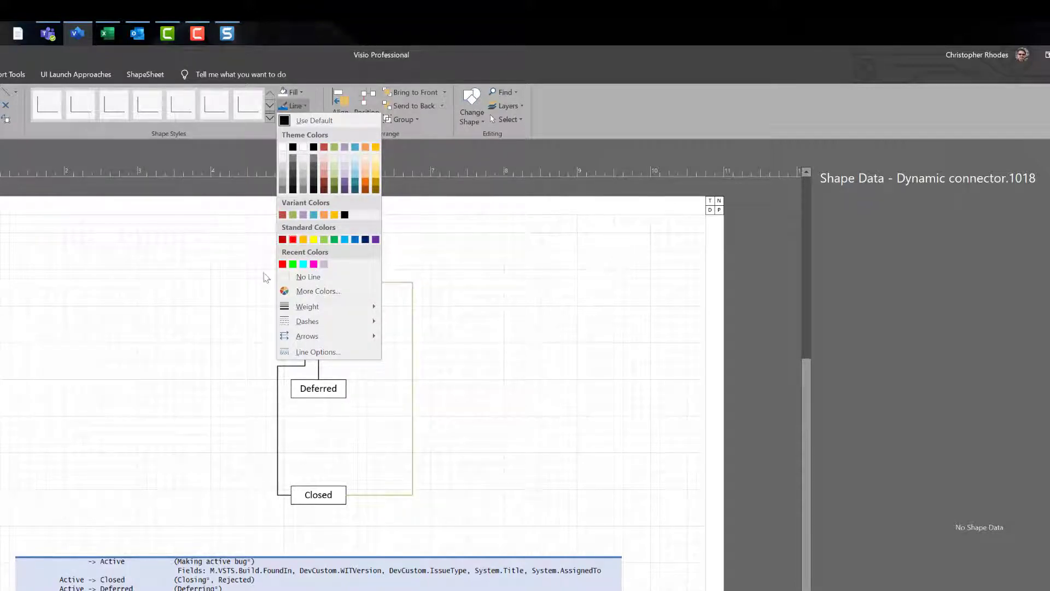
mouse_move(307, 336)
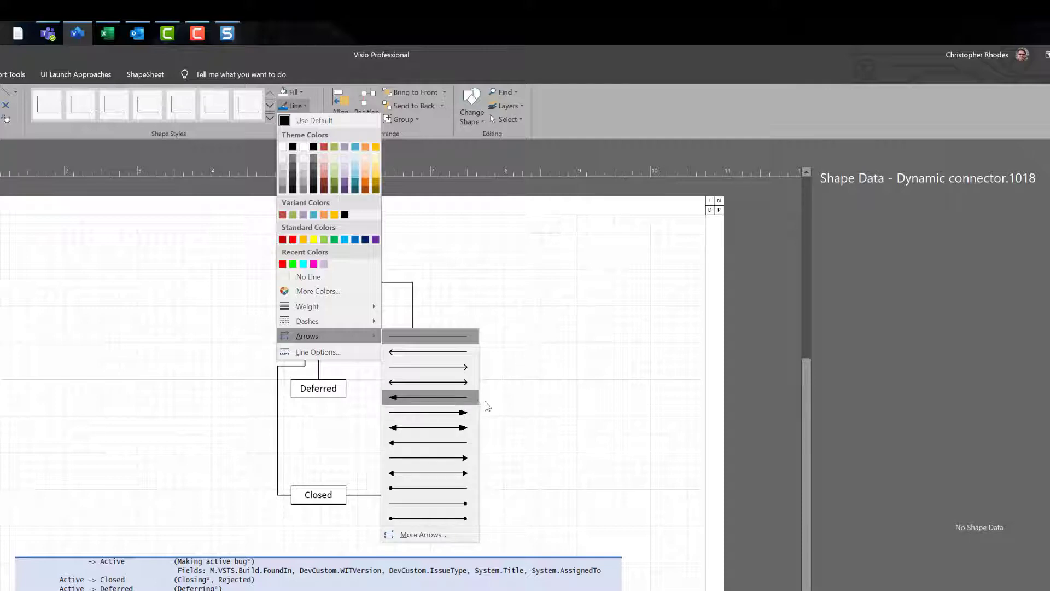
left_click(485, 406)
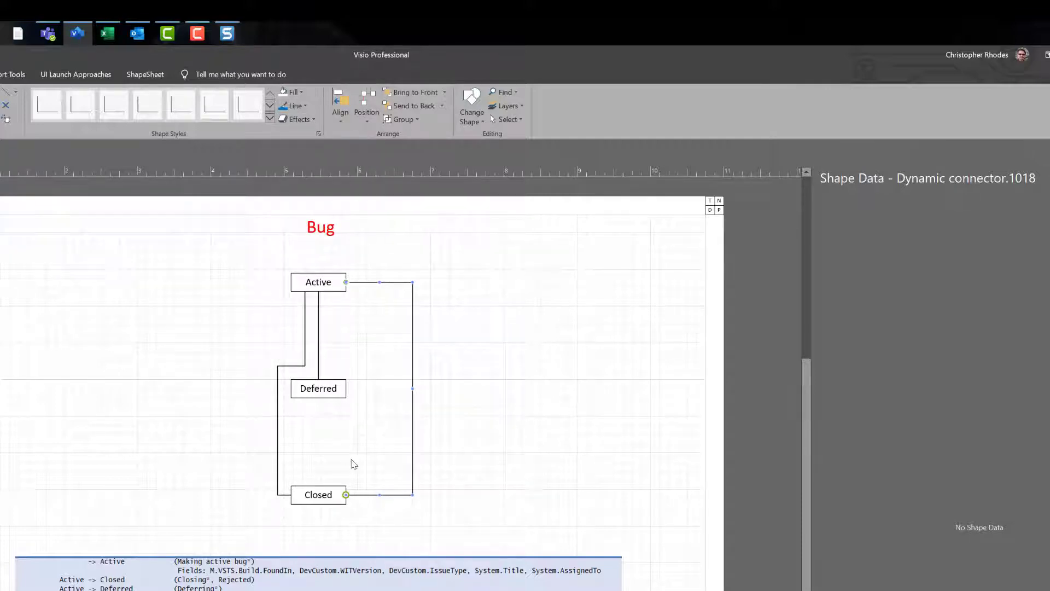
key("Delete")
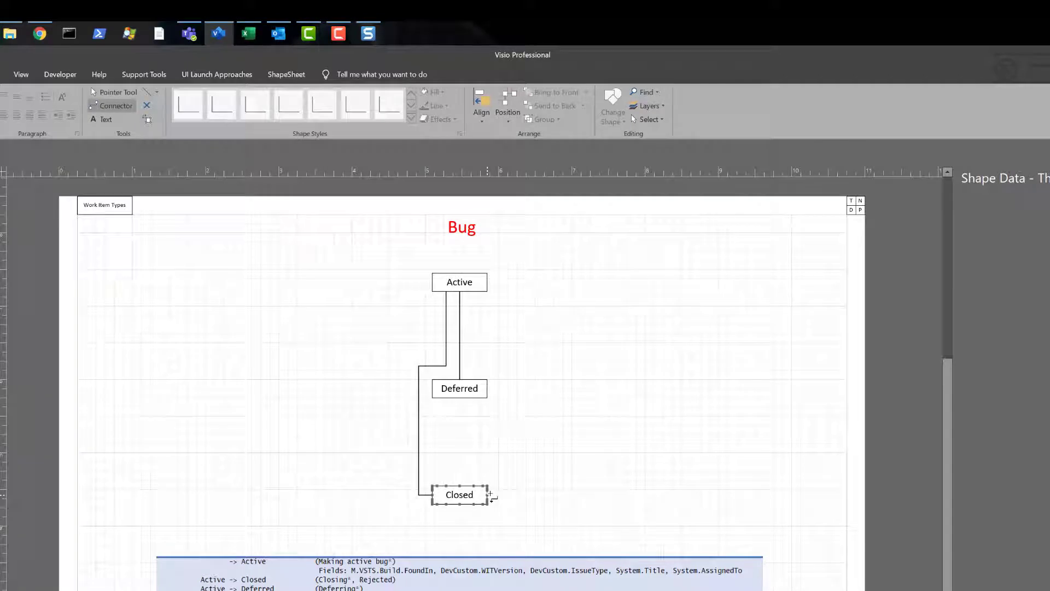
Connect the right side of Closed to the right side of Active and add a filled arrowhead at the Active end.
left_click_drag(504, 487, 489, 282)
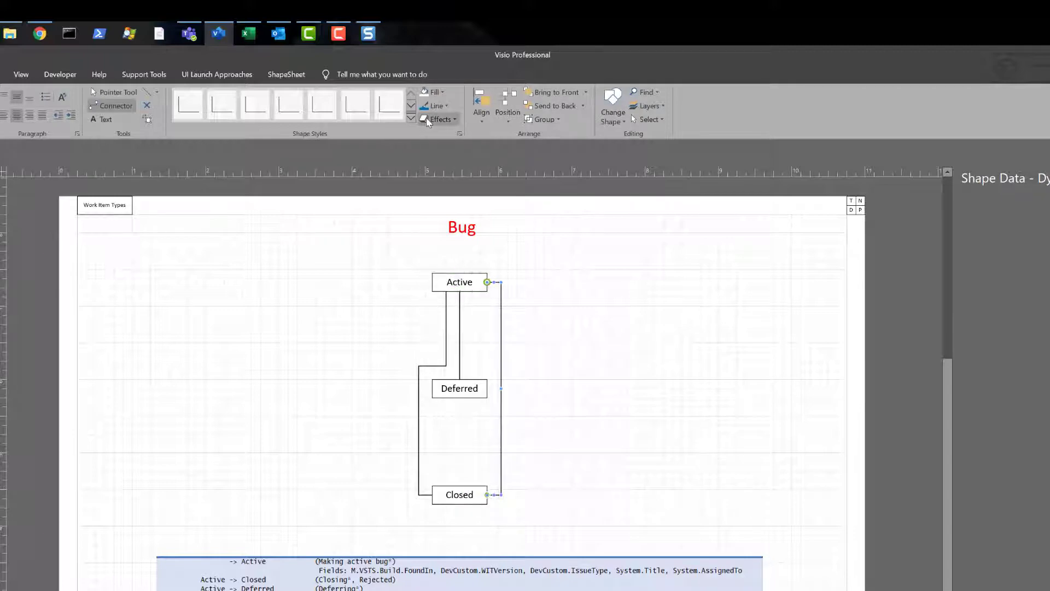
left_click(436, 106)
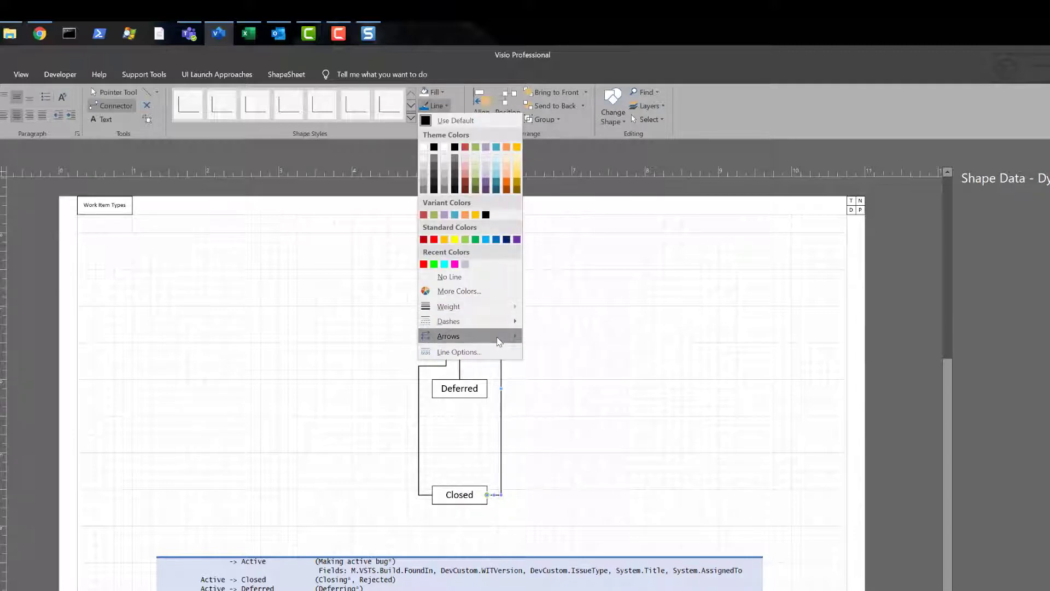
mouse_move(499, 335)
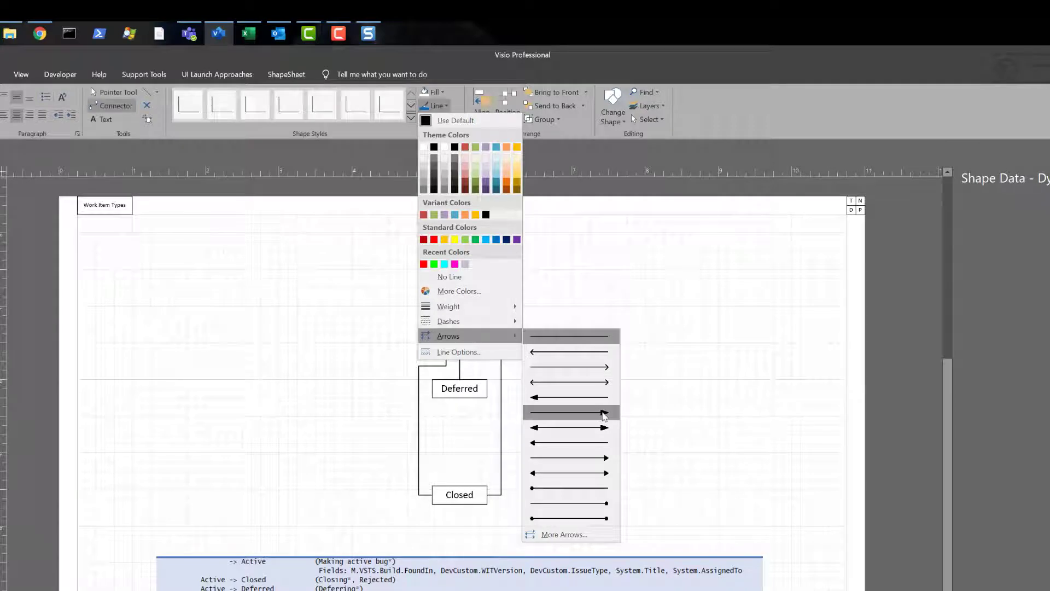
left_click(604, 416)
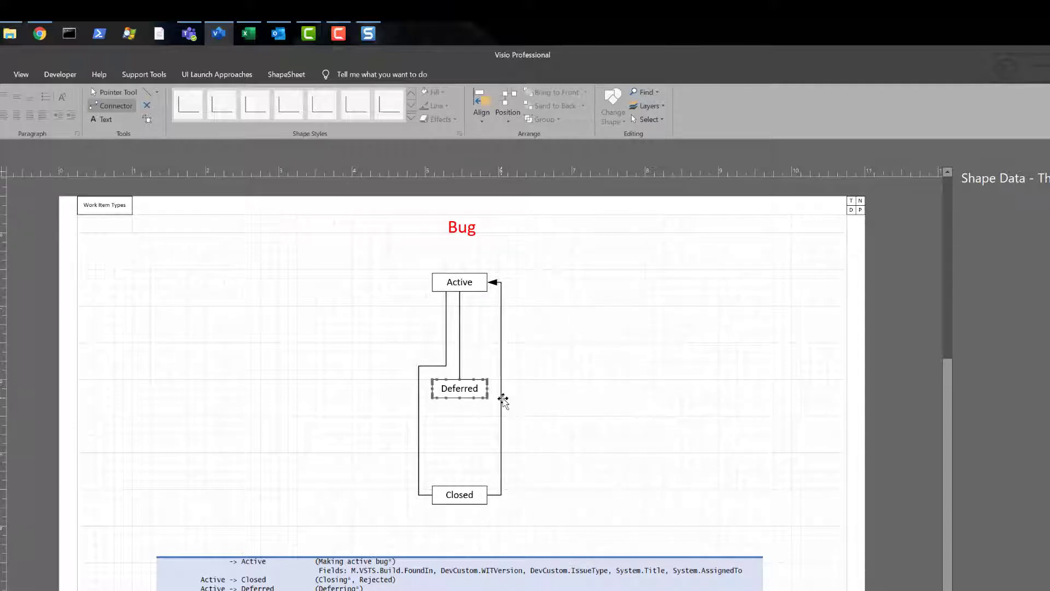
left_click(502, 399)
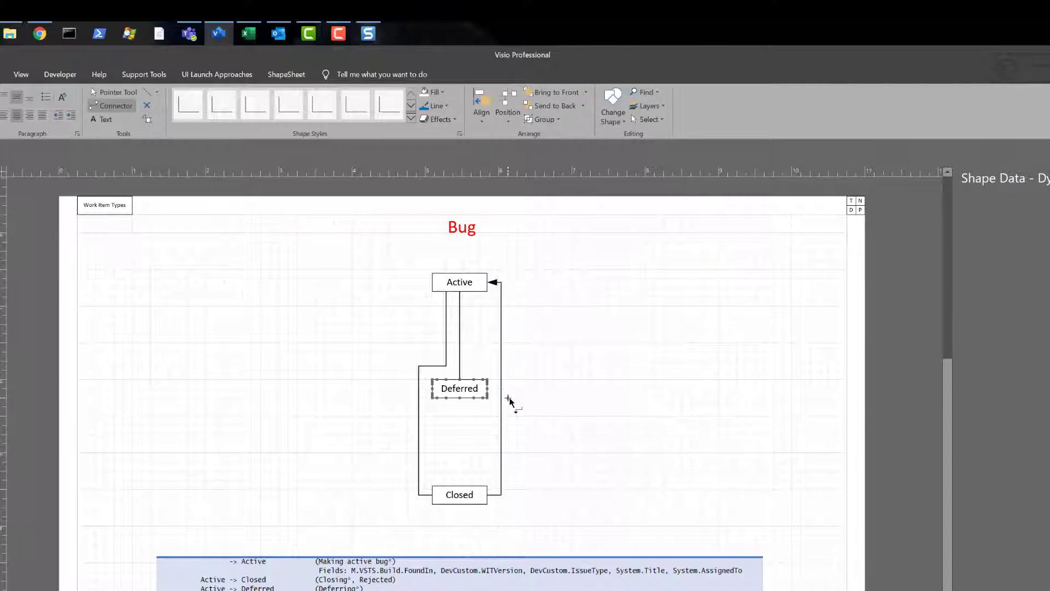
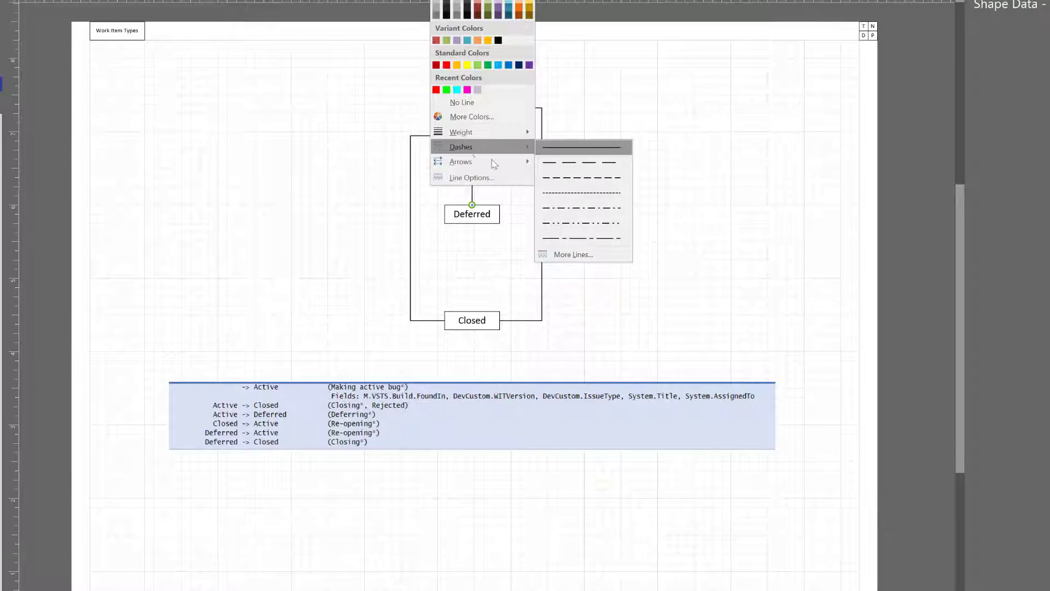
Add a filled arrowhead at the Deferred end of the Active–Deferred connector.
mouse_move(511, 164)
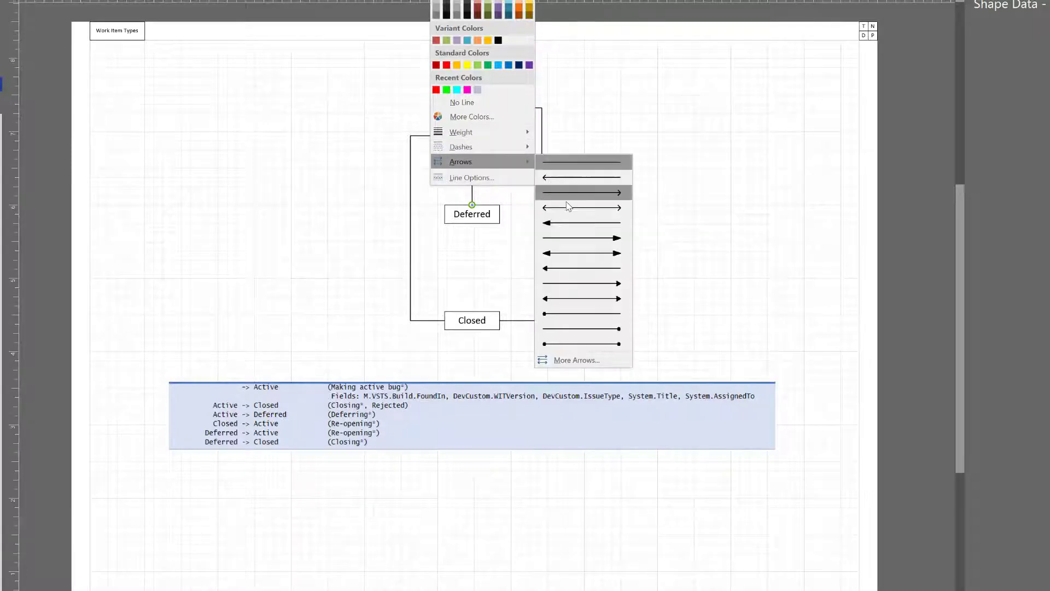
left_click(603, 237)
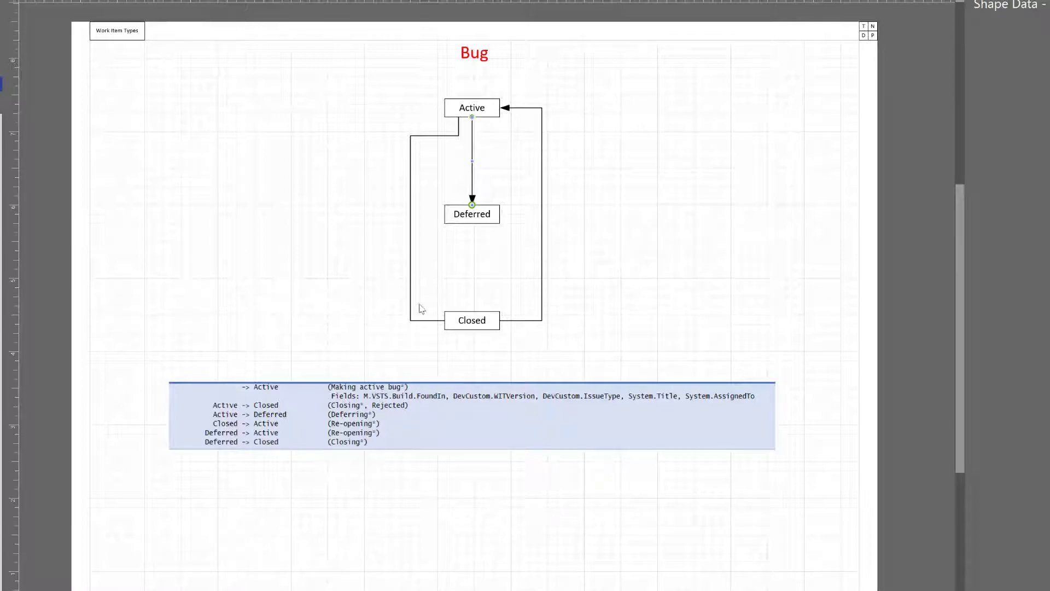
left_click(482, 290)
Reattach the left Active–Closed connector to Active's left side and clear its jog by switching to Curved Connector and back to Right-Angle Connector.
left_click(431, 135)
left_click_drag(459, 116, 423, 164)
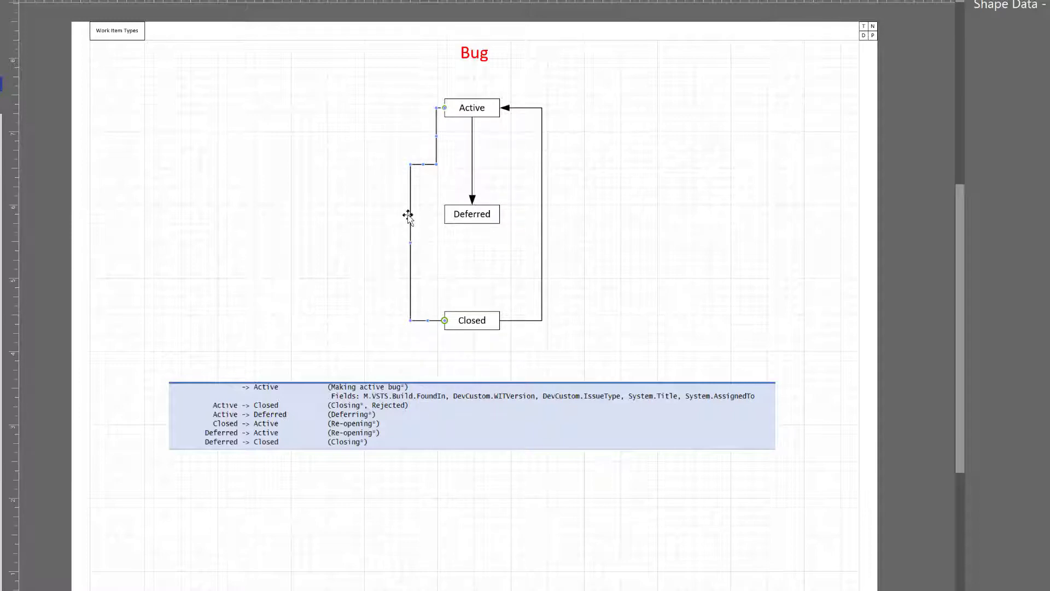
right_click(409, 215)
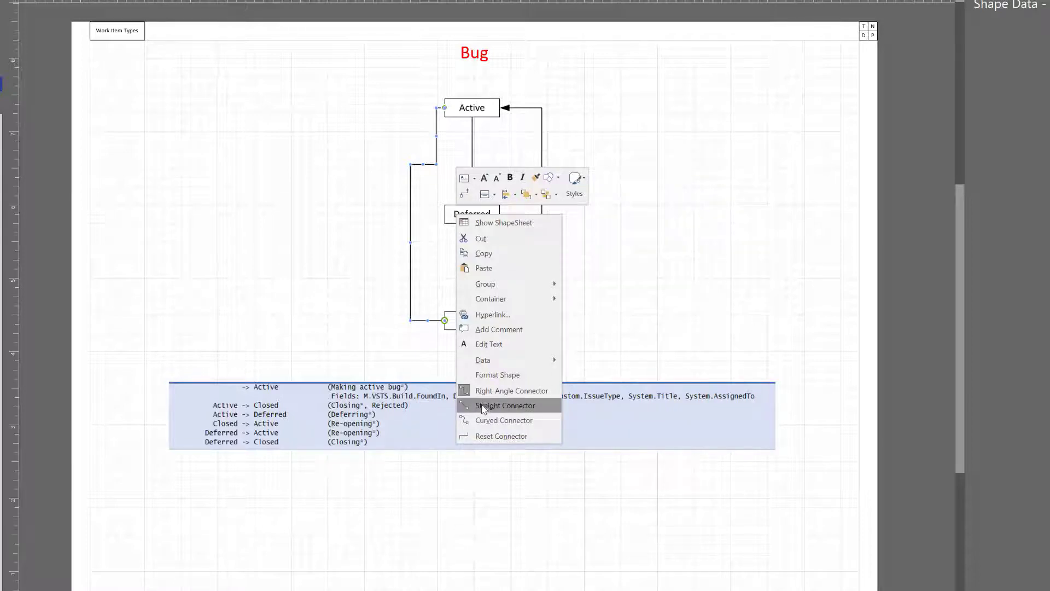
left_click(480, 419)
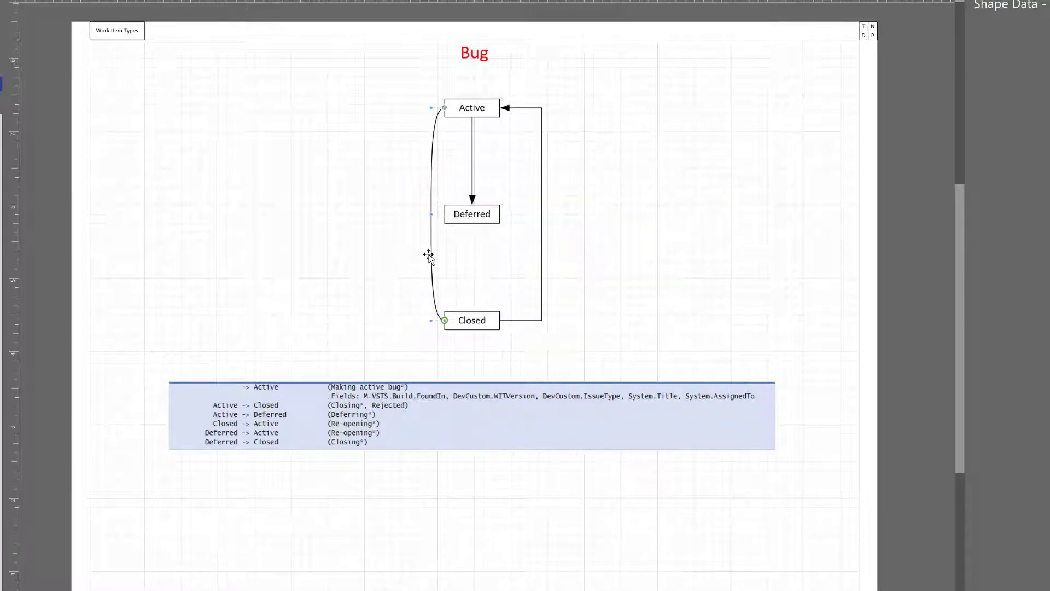
right_click(429, 254)
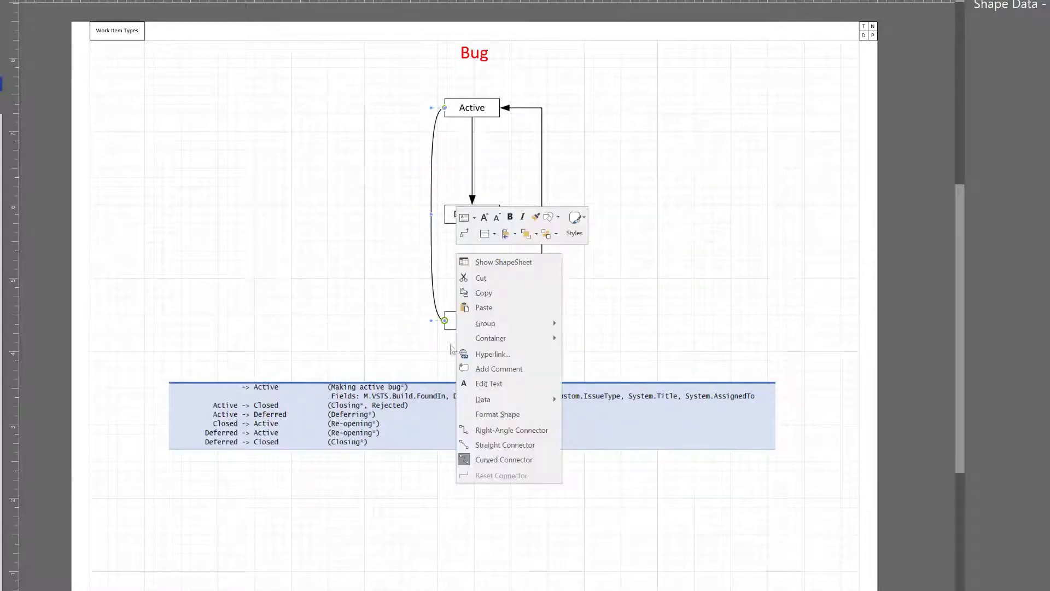
left_click(495, 430)
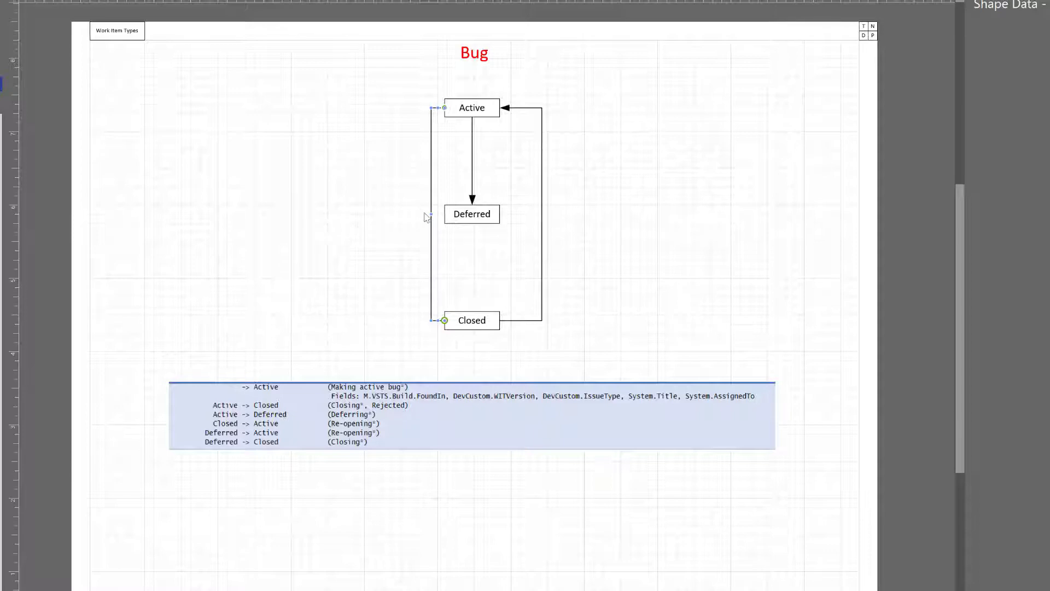
Move the left Active–Closed connector's vertical segment outward and add a filled arrowhead at the Closed end.
left_click_drag(431, 214, 366, 224)
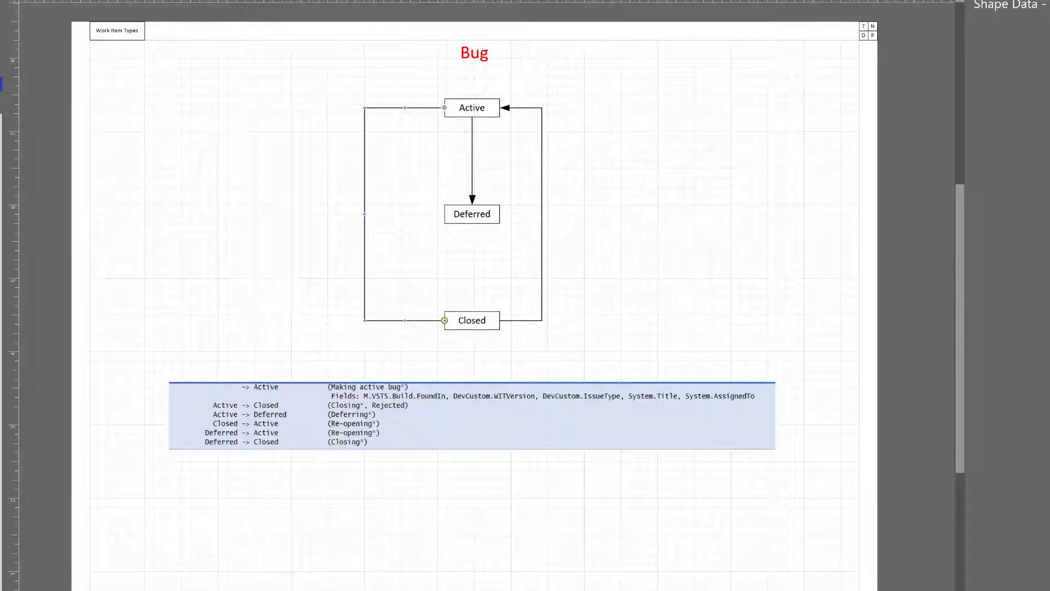
left_click(450, 0)
mouse_move(464, 162)
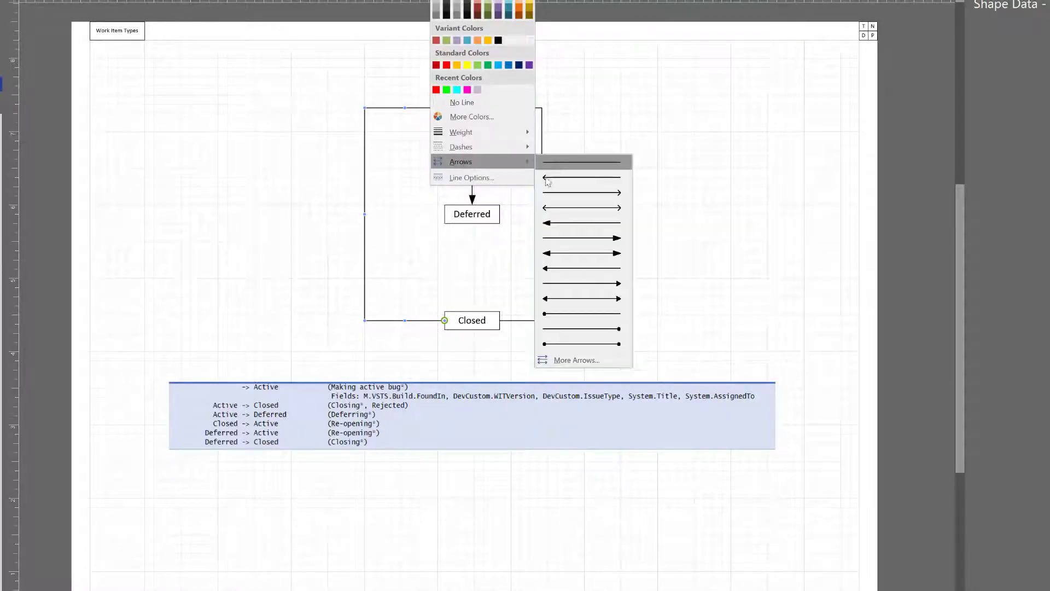
left_click(600, 239)
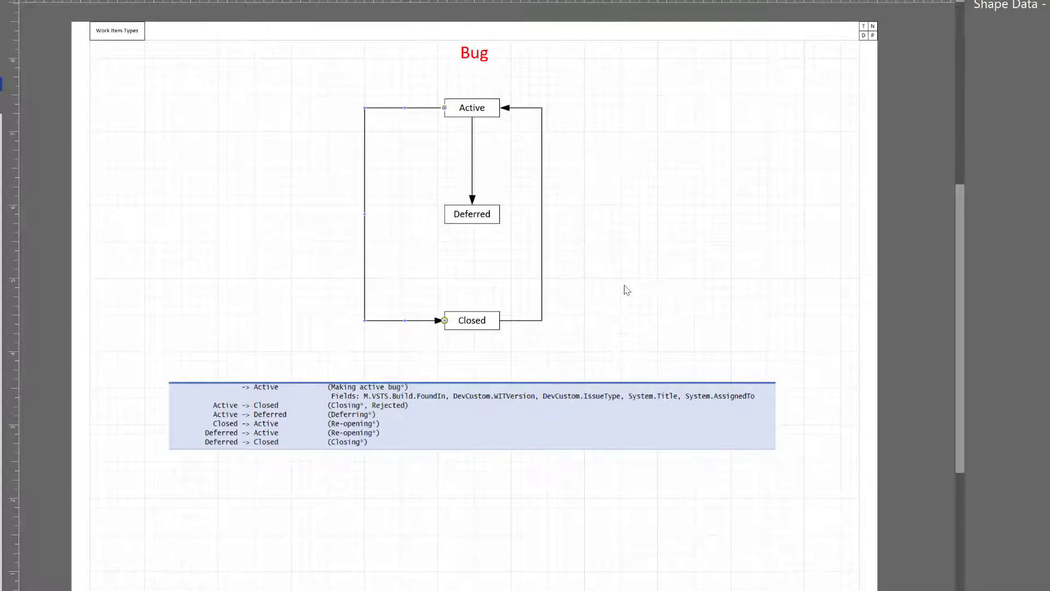
Duplicate the Active–Deferred arrow and glue the copy from the lower edge of Deferred to the upper edge of Closed.
left_click(472, 171)
key("ctrl+d")
left_click_drag(496, 230, 472, 310)
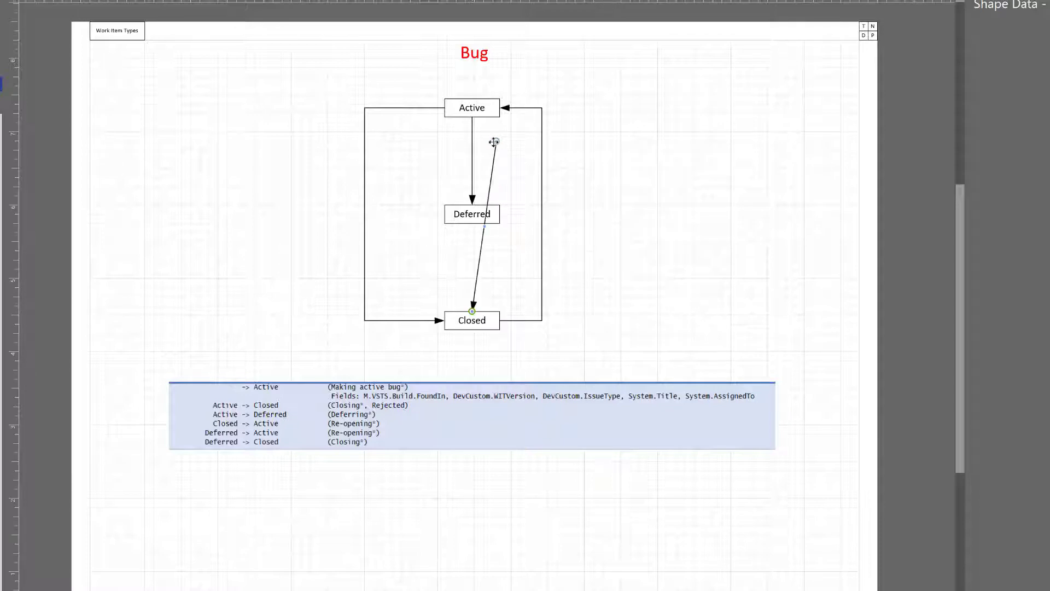
left_click_drag(496, 141, 473, 217)
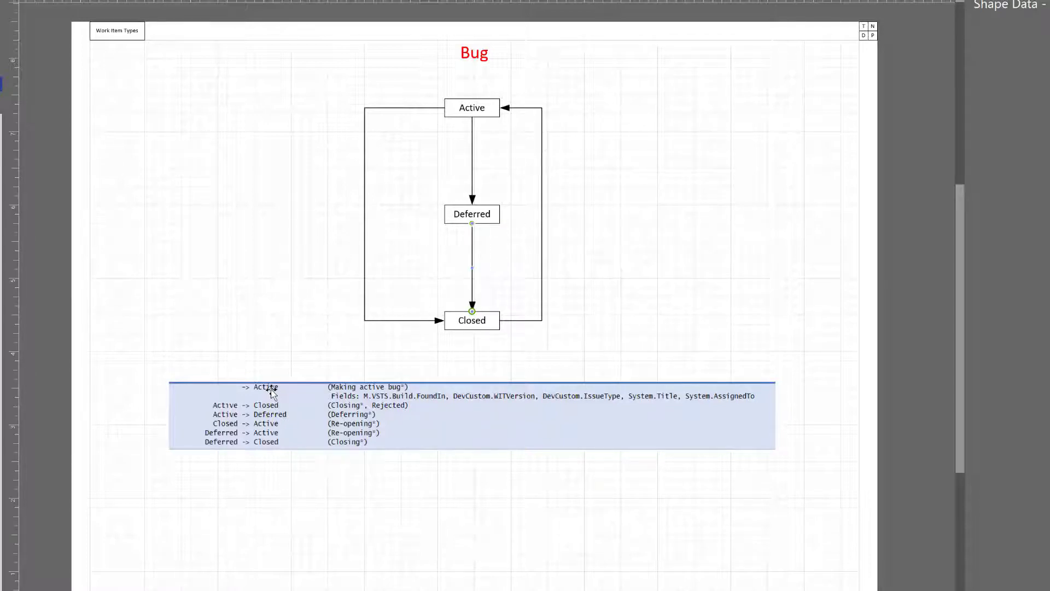
left_click(292, 227)
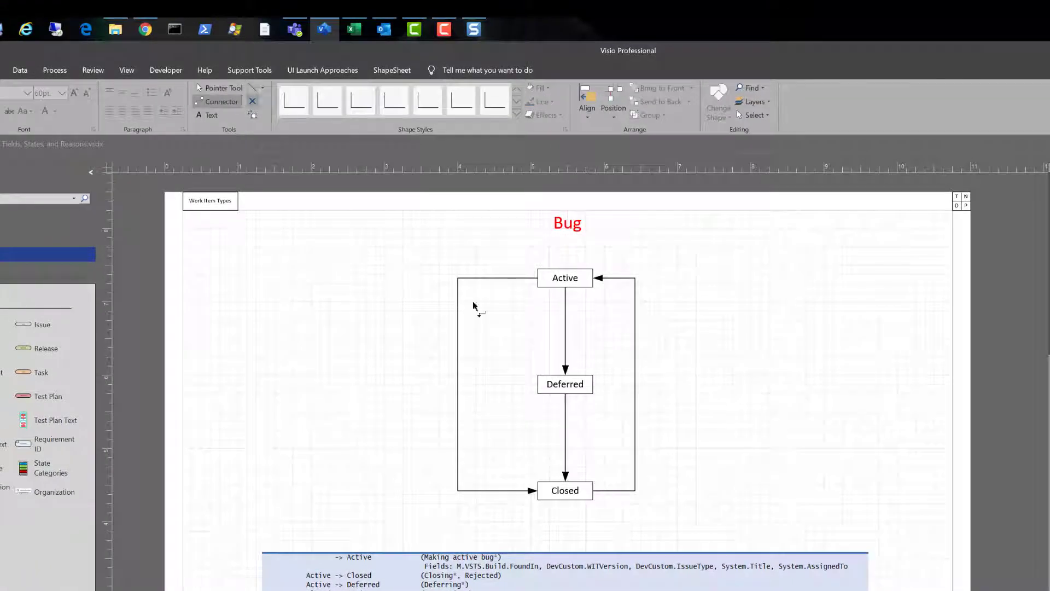
Draw a connector from the blank area beside the Bug title to Active's upper edge and make it a Curved Connector.
left_click_drag(389, 227, 566, 269)
left_click(421, 224)
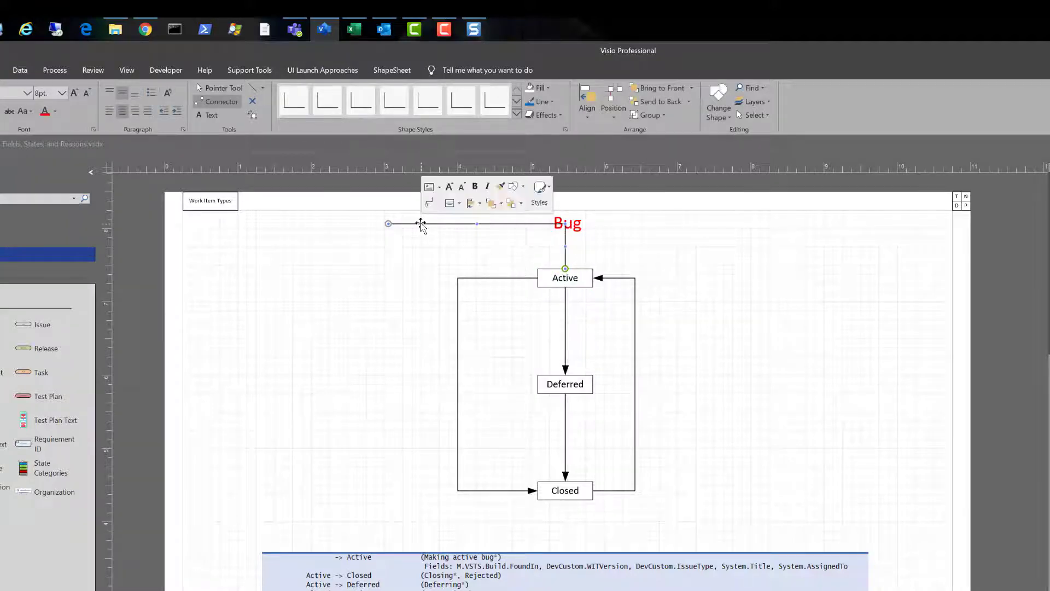
right_click(421, 225)
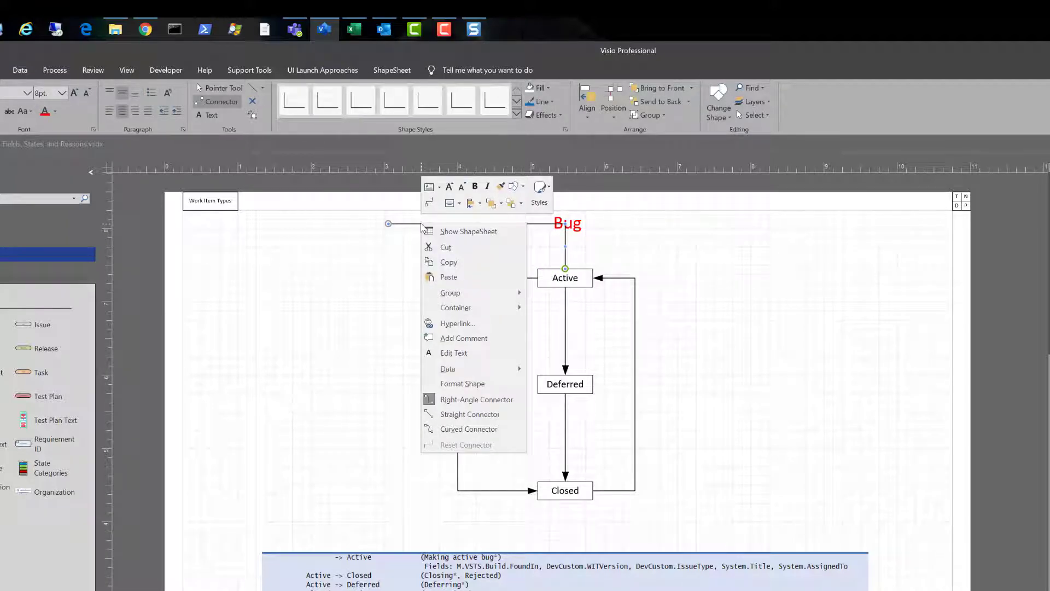
left_click(462, 432)
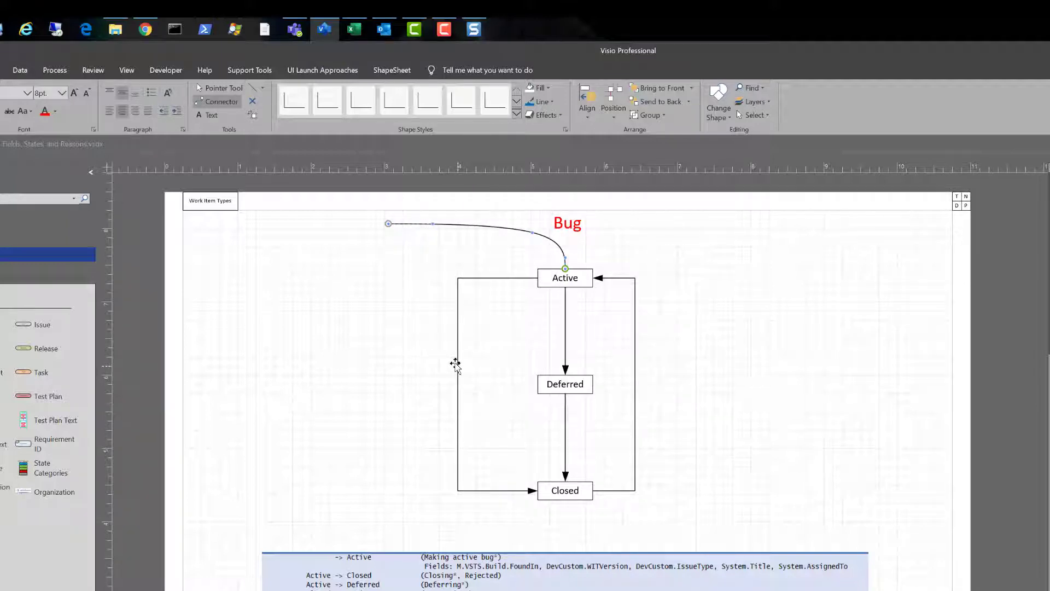
Add a filled arrowhead at the Active end of the curved connector.
left_click(542, 102)
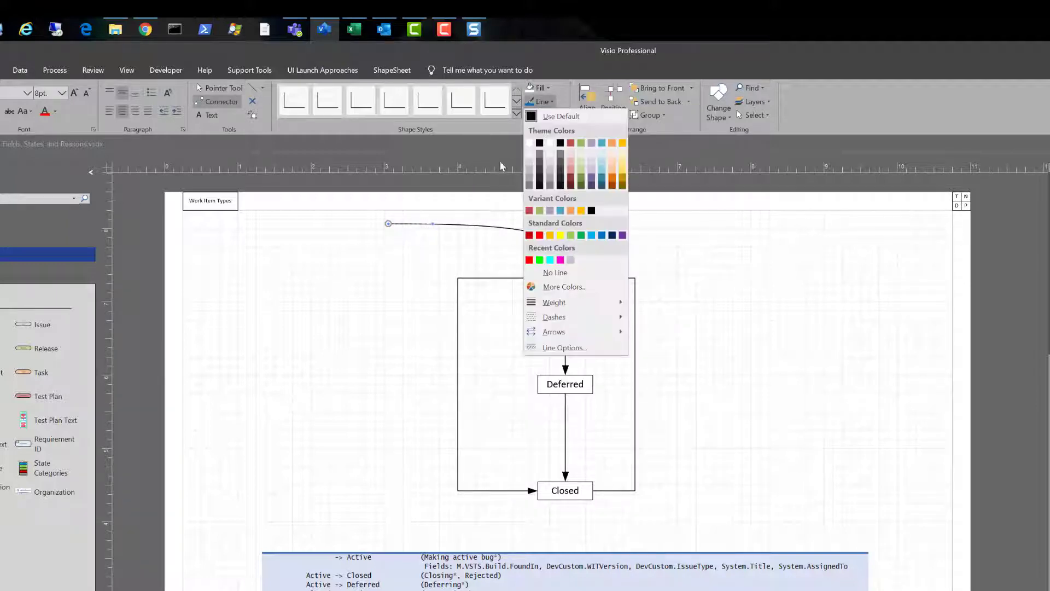
mouse_move(587, 331)
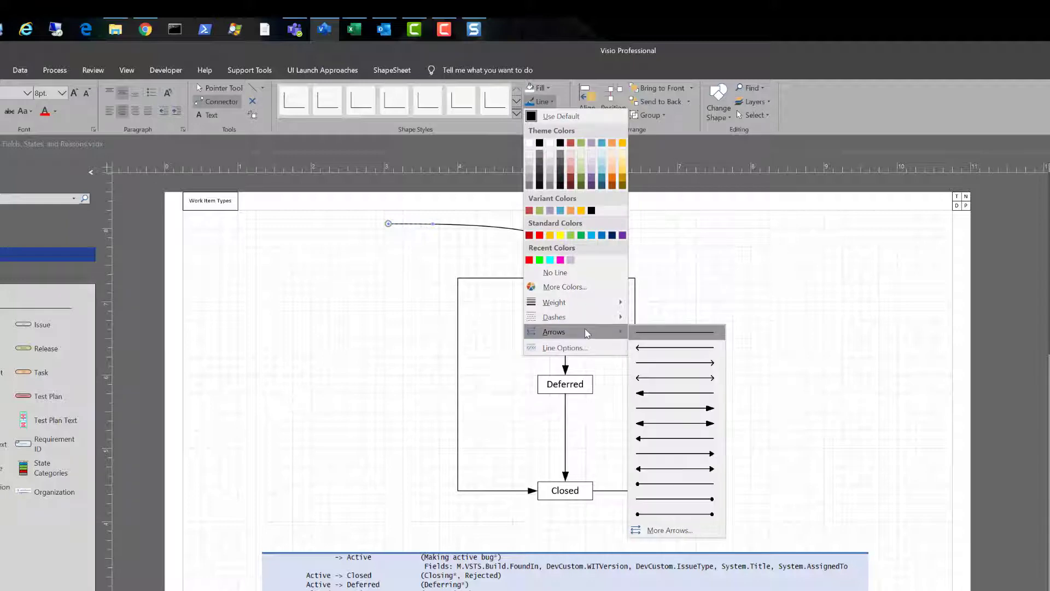
left_click(674, 408)
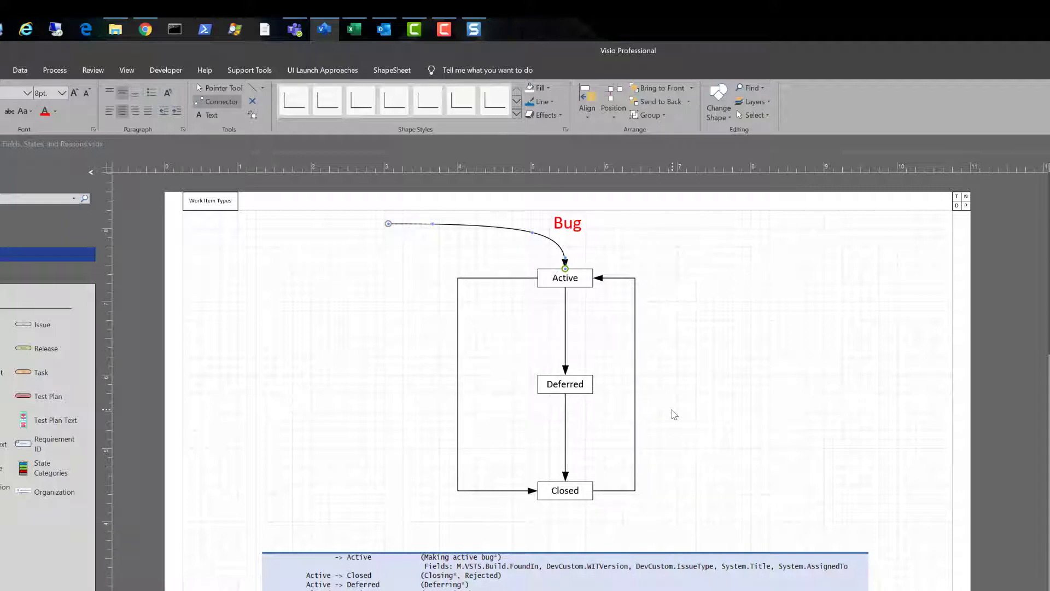
Label the curved connector into Active "Making active bug*".
type("(")
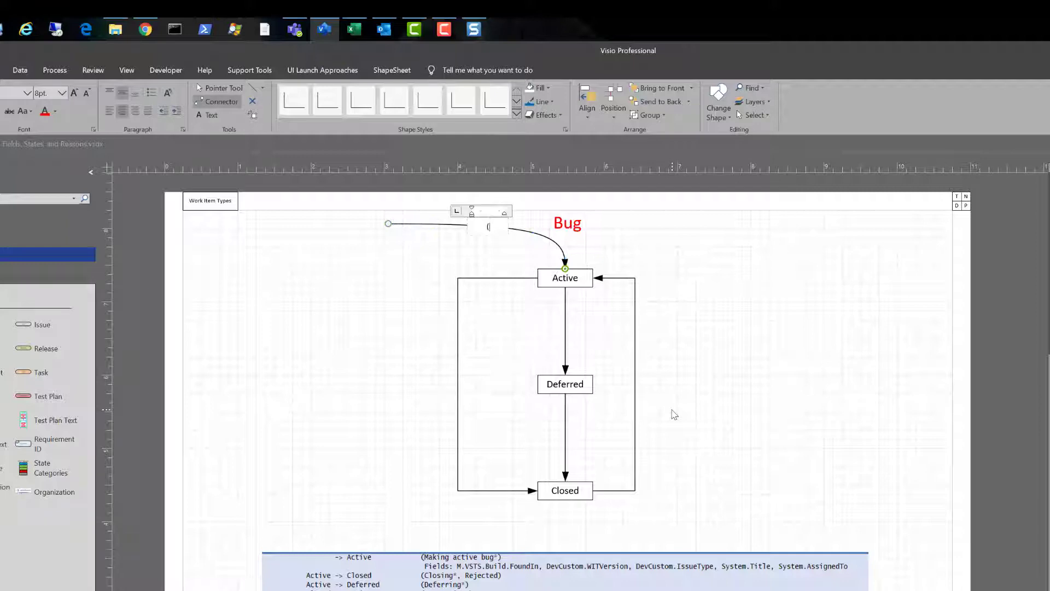
type("aking activ")
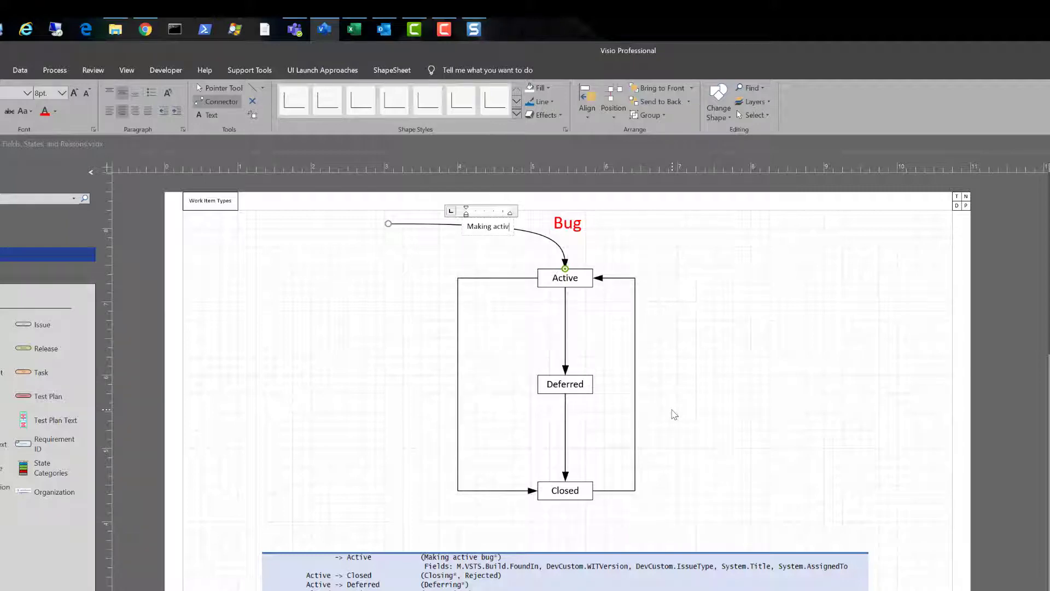
type("e bug")
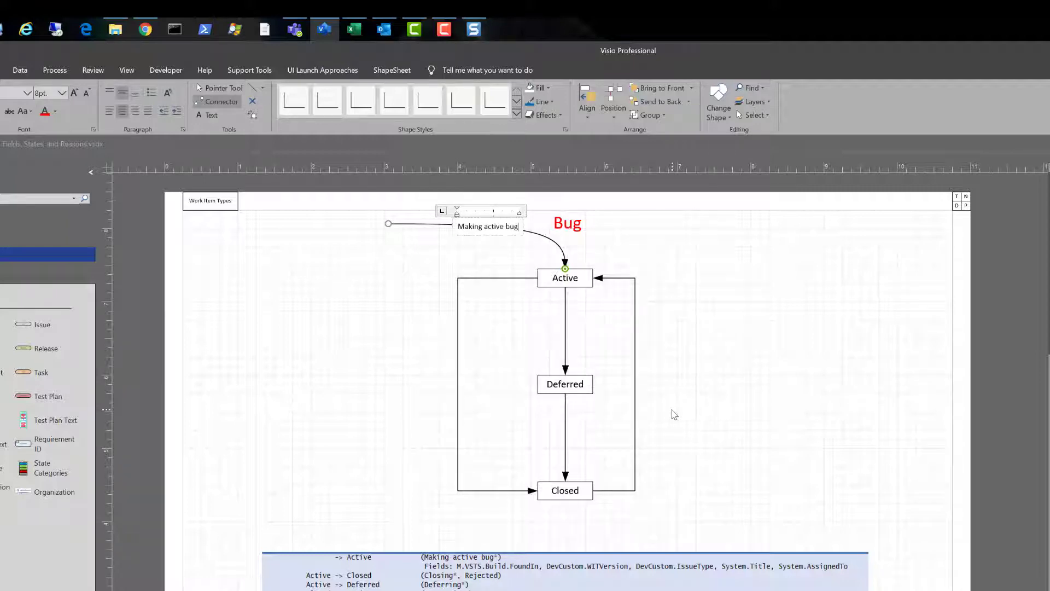
type("*")
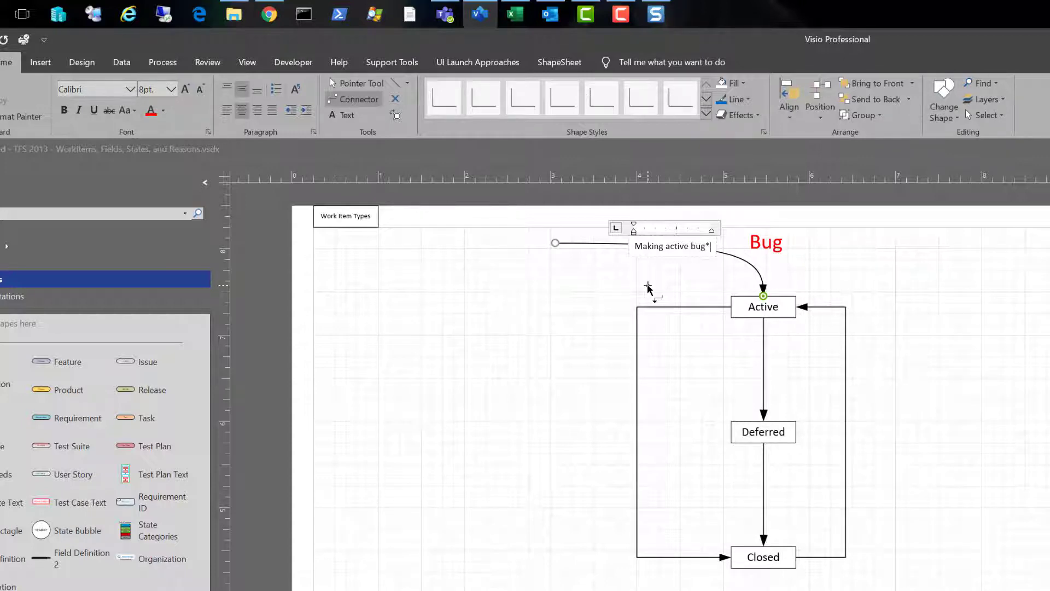
Make the "Making active bug*" label bold and light blue.
key("ctrl+1")
double_click(658, 247)
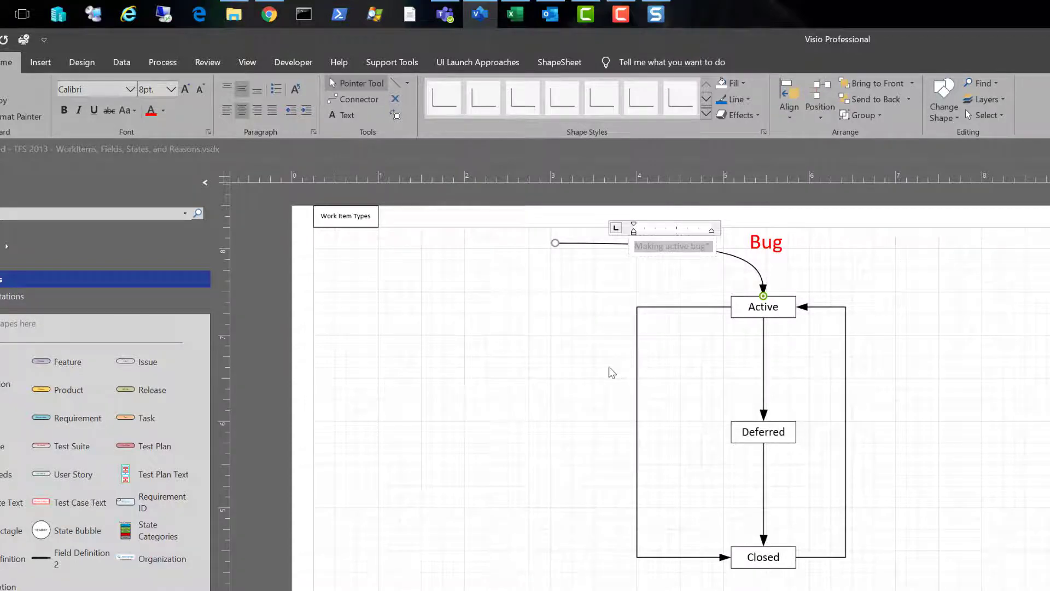
left_click(64, 110)
left_click(163, 110)
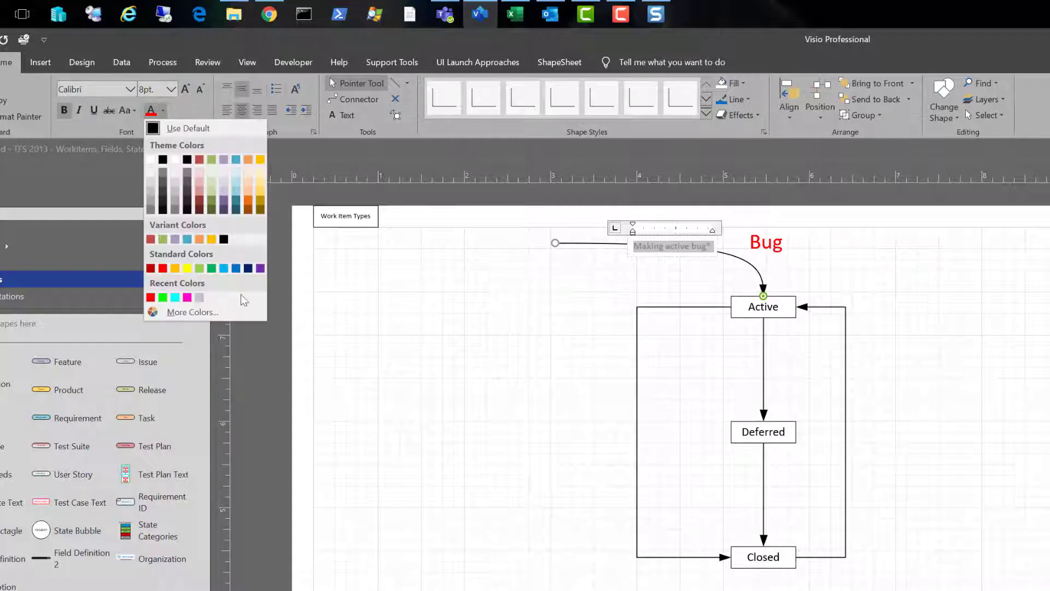
left_click(224, 268)
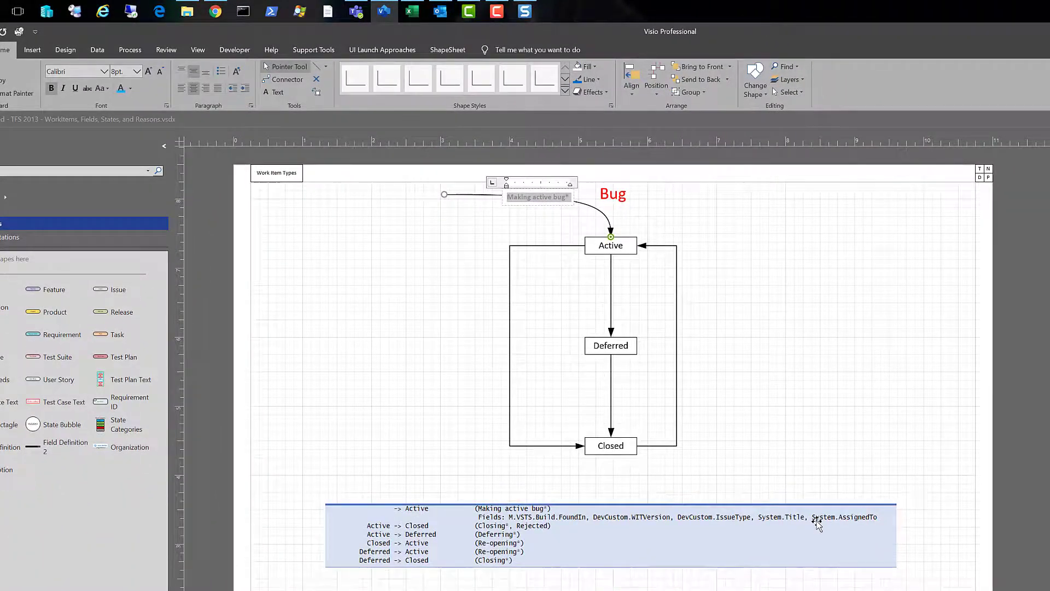
left_click(742, 239)
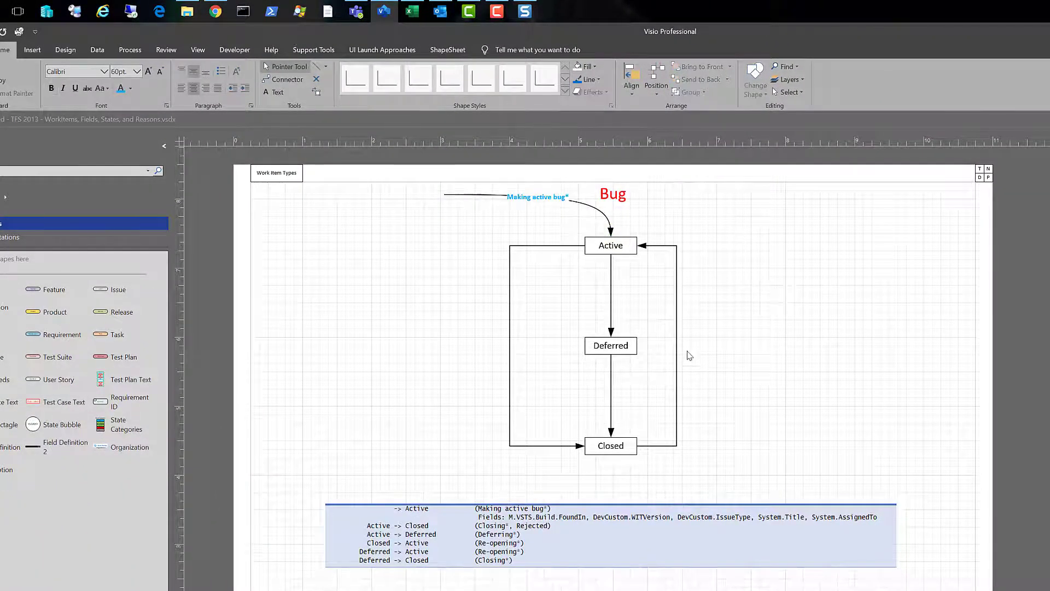
Label the Active–Deferred connector "Deferring*".
left_click(611, 292)
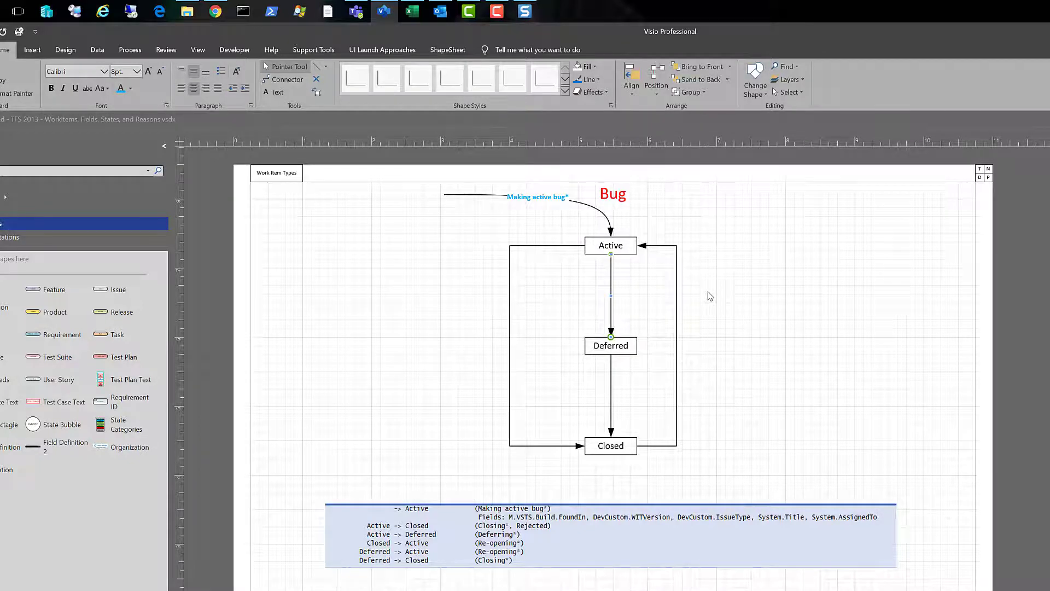
type("De")
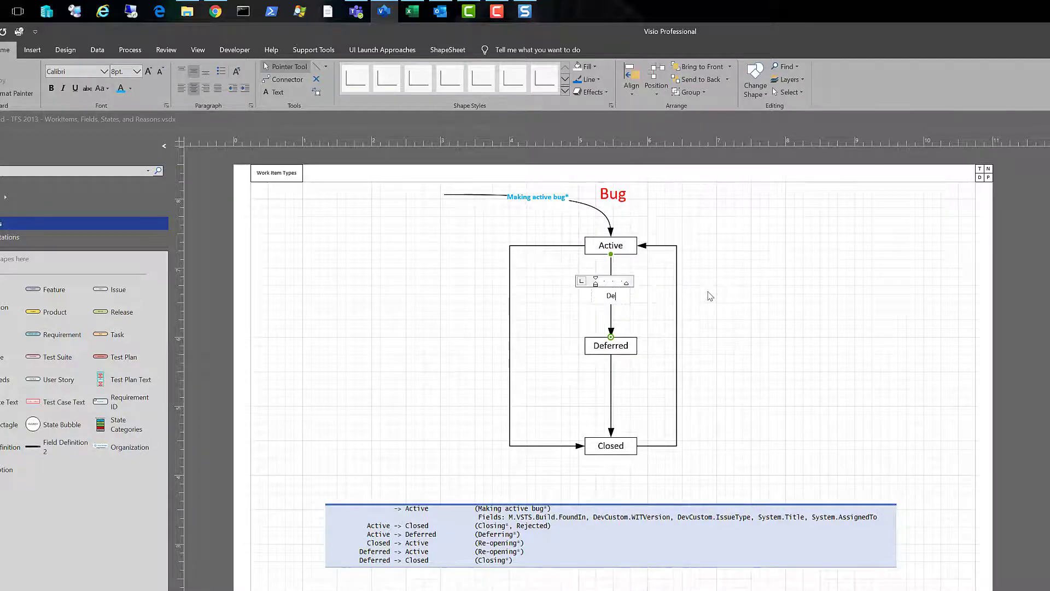
type("ferring*")
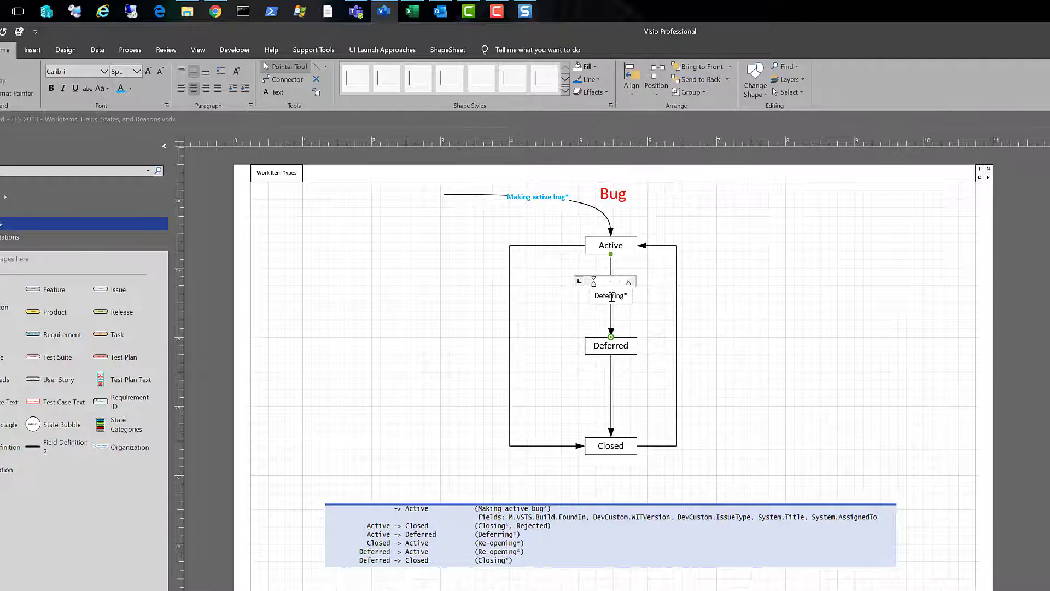
left_click(559, 232)
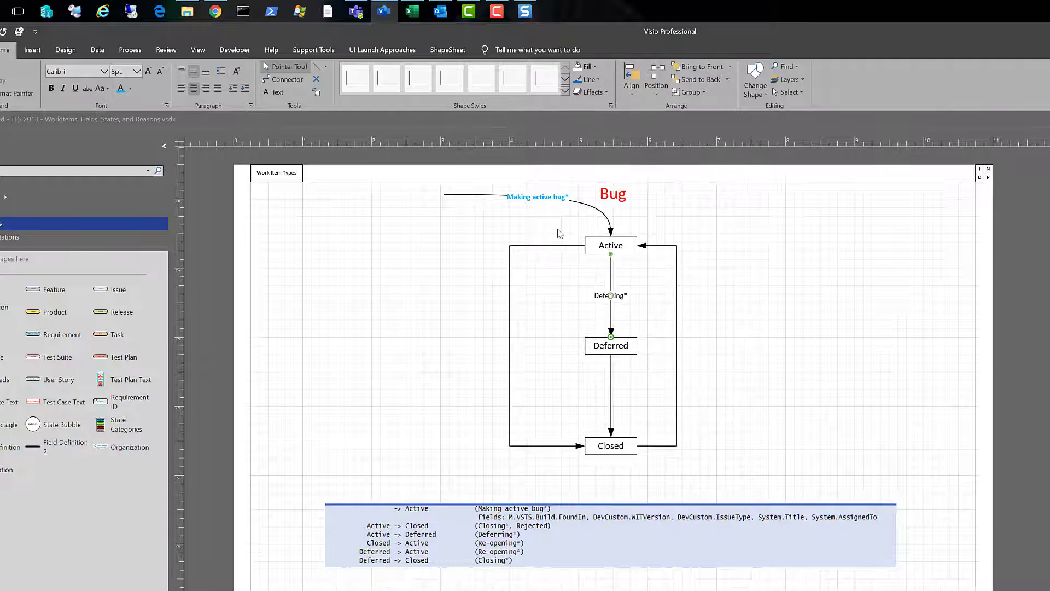
Copy the formatting of the "Making active bug*" connector onto the "Deferring*" connector with Format Painter.
left_click(543, 198)
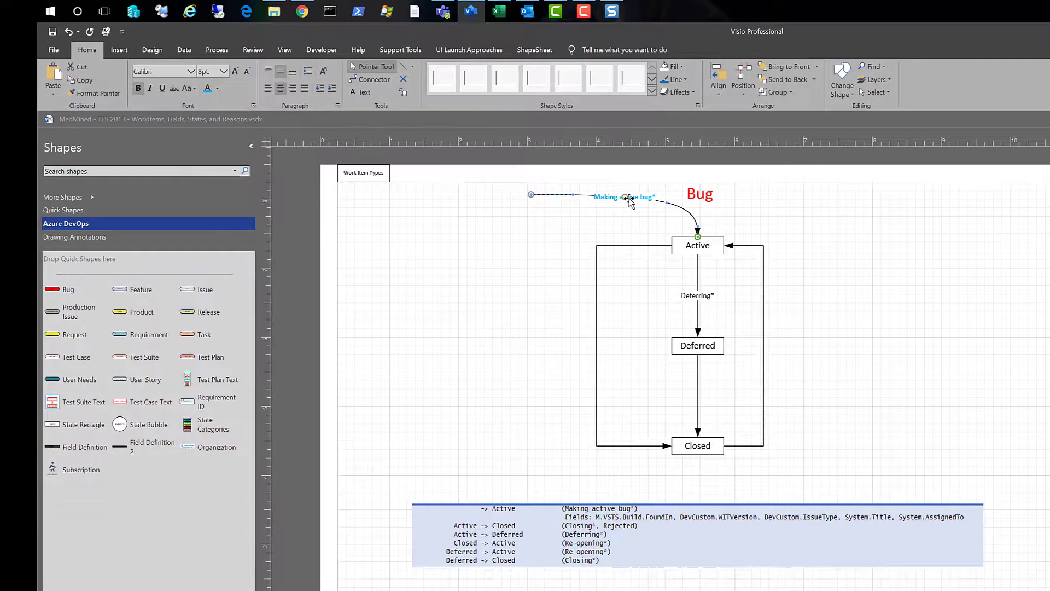
left_click(110, 94)
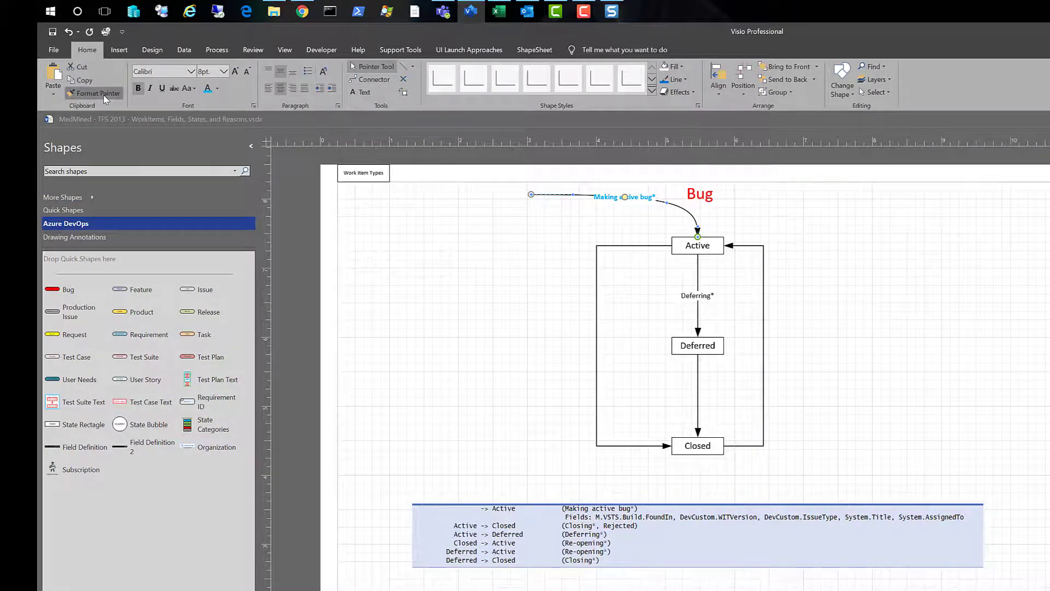
left_click(696, 298)
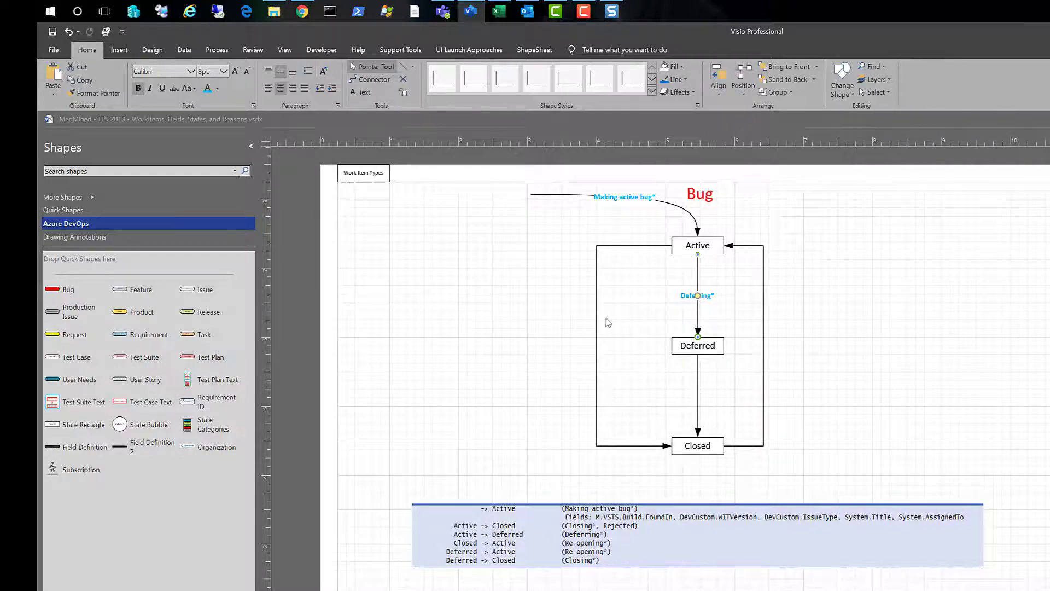
Label the left Active–Closed connector with "Closing*" and "Rejected" on separate lines.
left_click(597, 394)
type("Cl")
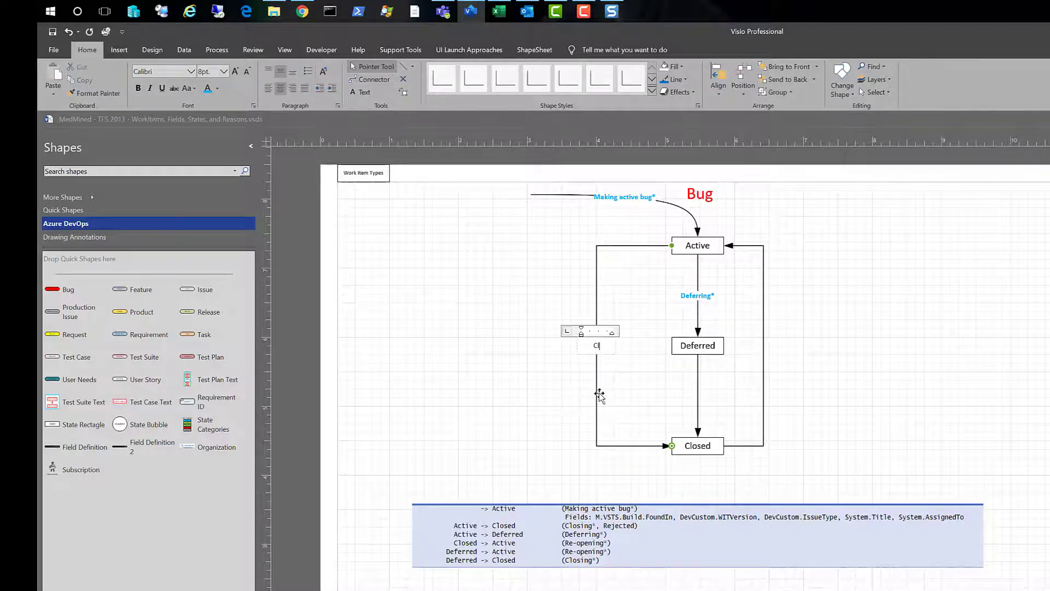
type("osing*")
key("Return")
type("R")
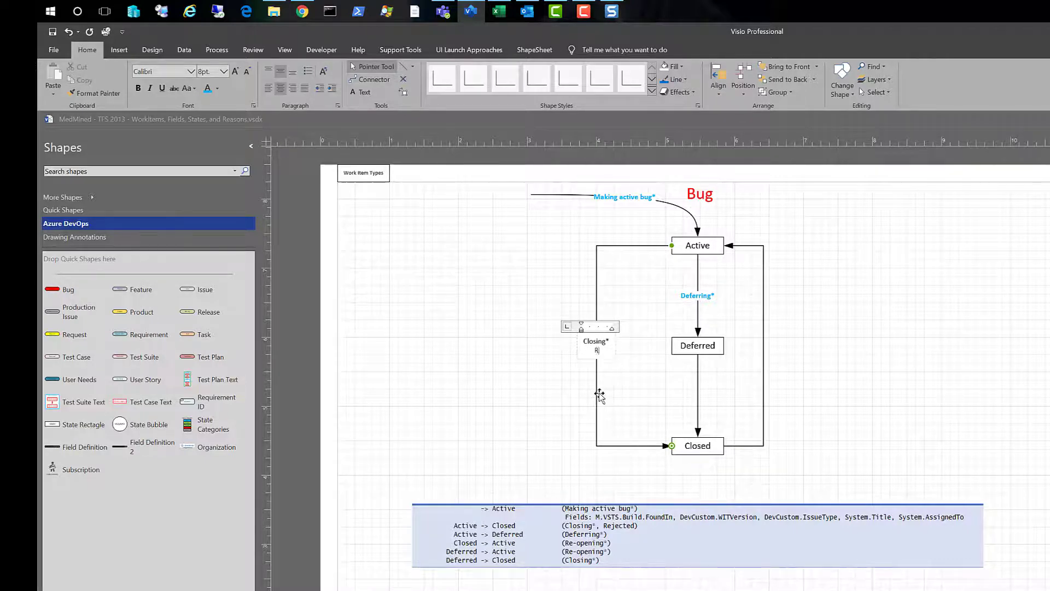
type("ejected")
Make only the "Closing*" line of the left connector's label bold and light blue.
left_click_drag(614, 337, 576, 340)
left_click(137, 88)
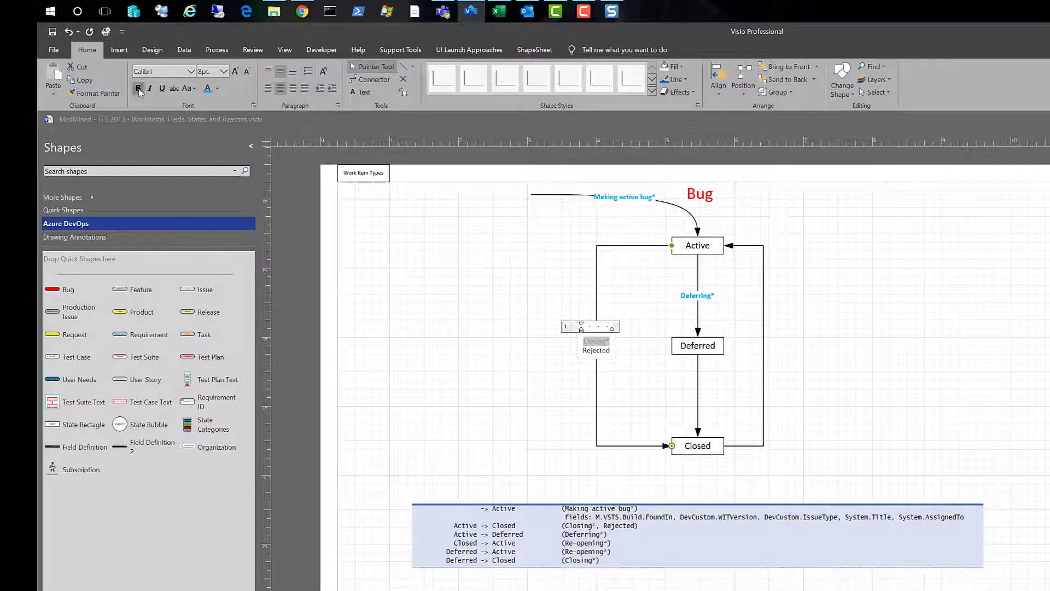
left_click(208, 88)
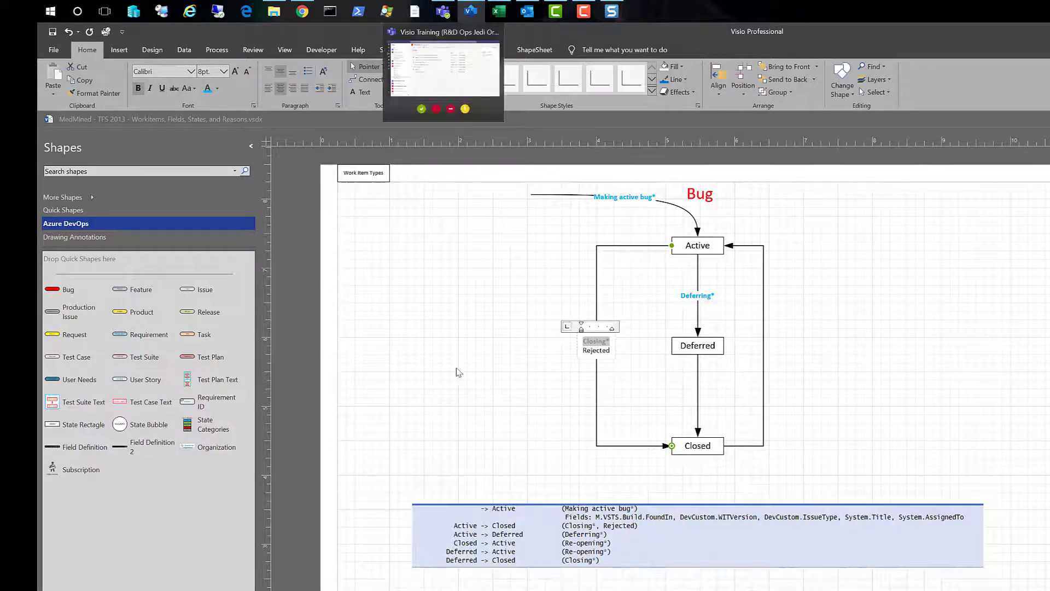
left_click(478, 373)
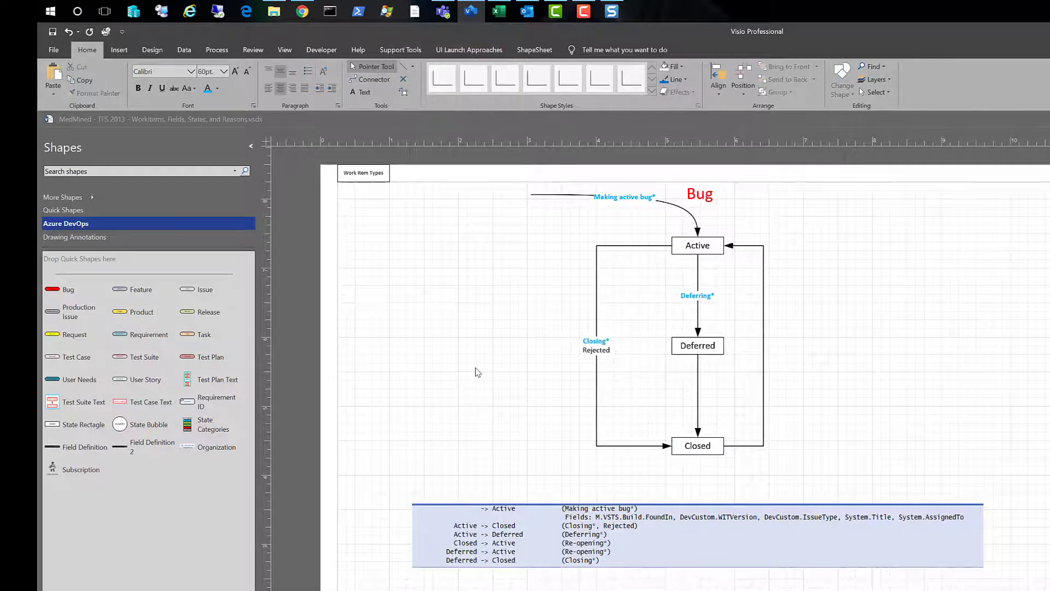
Apply the "Making active bug*" connector's formatting to the whole "Closing*" / "Rejected" label with Format Painter.
left_click(635, 198)
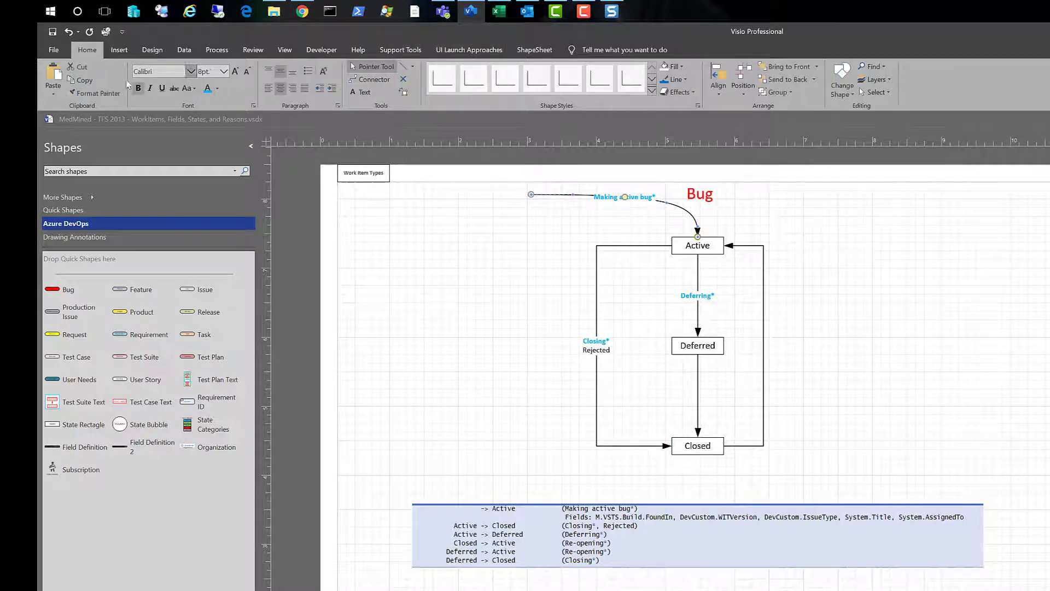
left_click(93, 94)
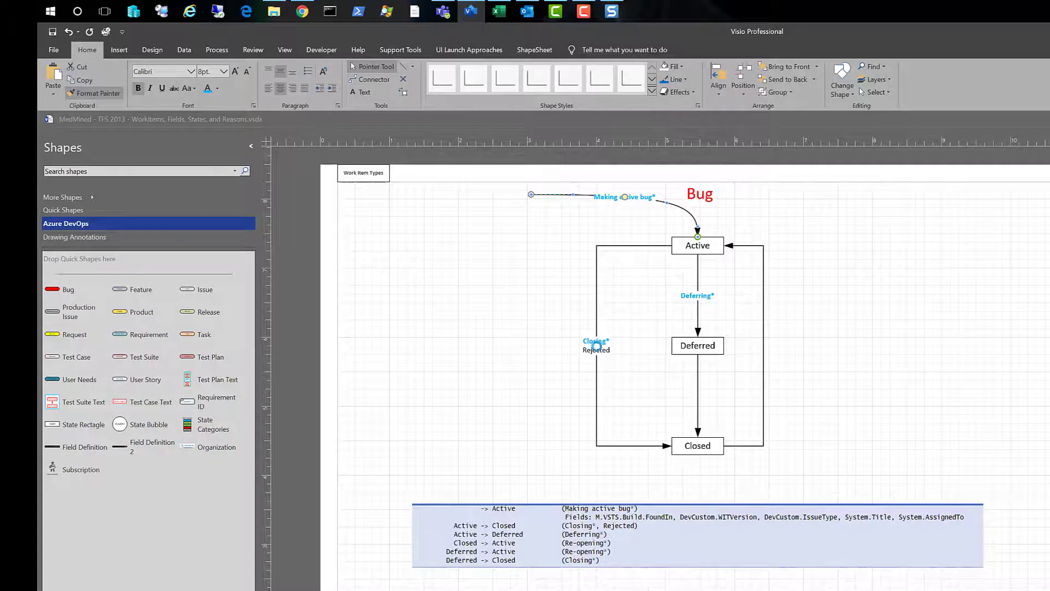
left_click(596, 347)
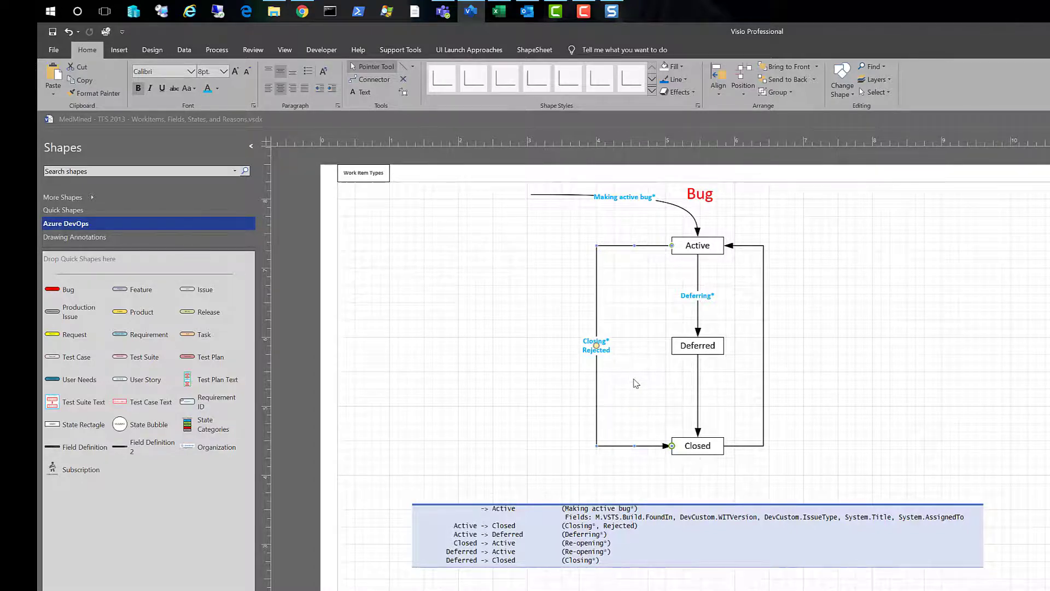
Return the word "Rejected" in the left connector's label to black, non-bold text.
double_click(589, 349)
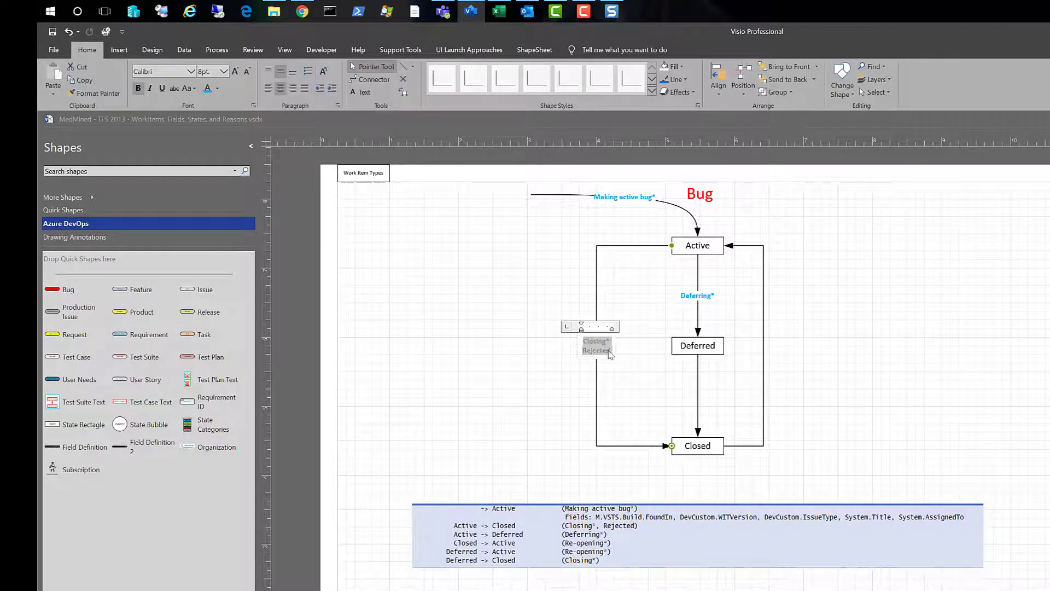
left_click(609, 353)
left_click_drag(614, 353, 581, 354)
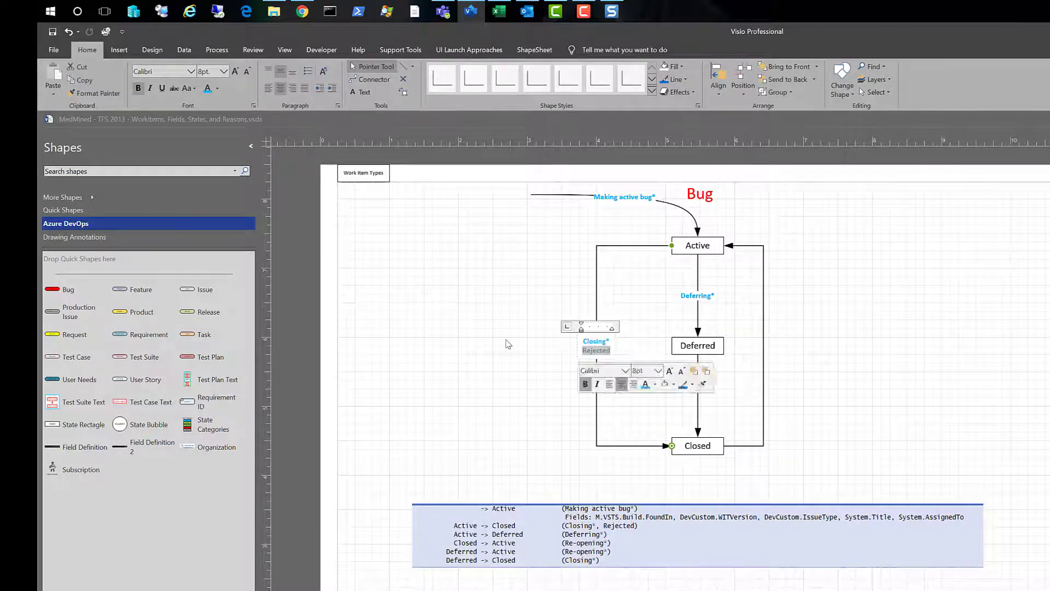
left_click(219, 90)
left_click(236, 122)
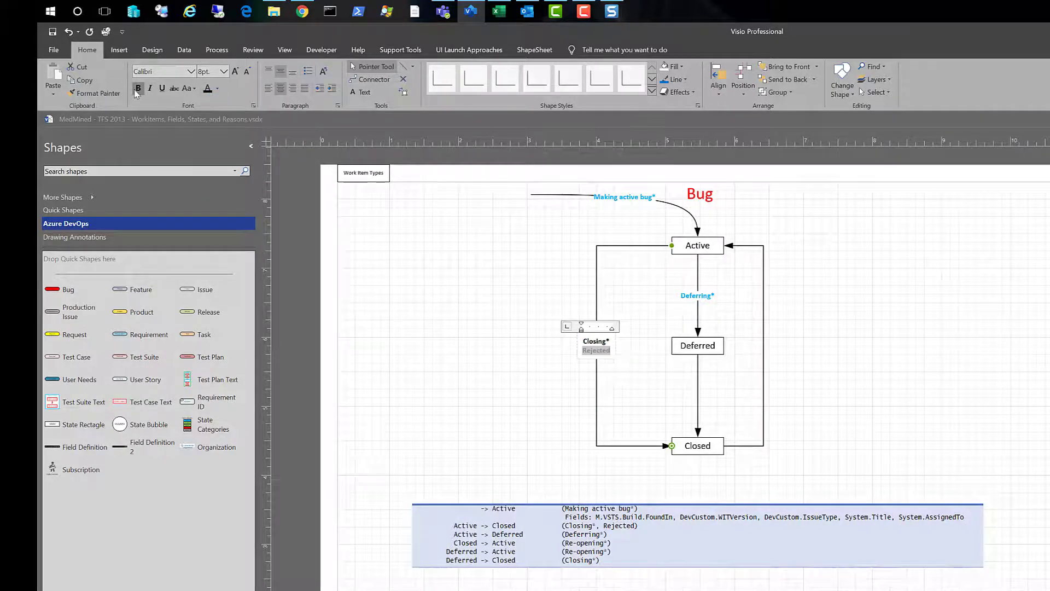
left_click(577, 398)
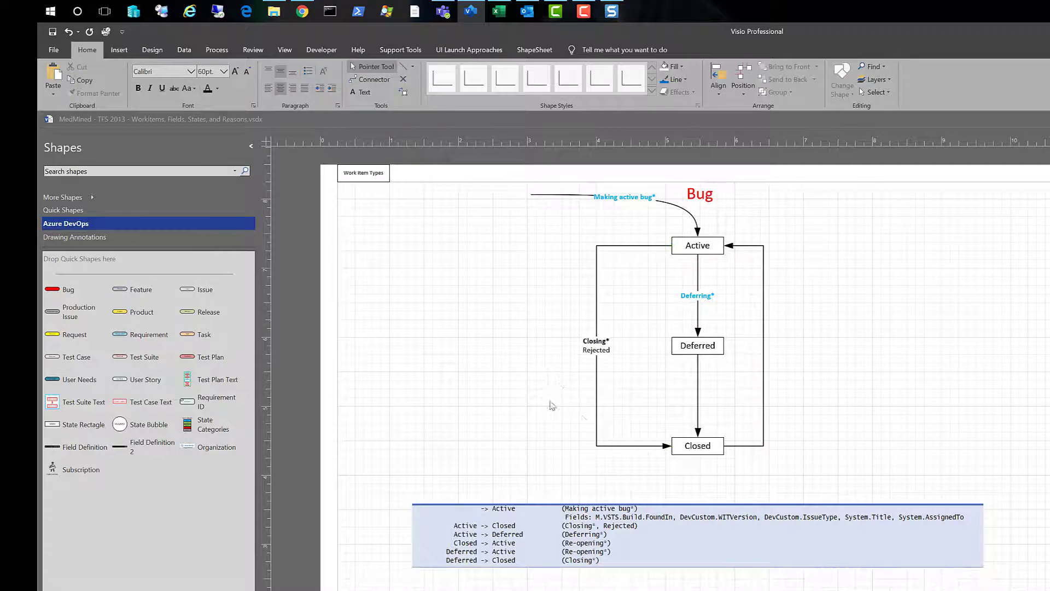
Recolor the "Closing*" line of the left connector's label light blue.
double_click(594, 347)
left_click_drag(609, 340, 563, 341)
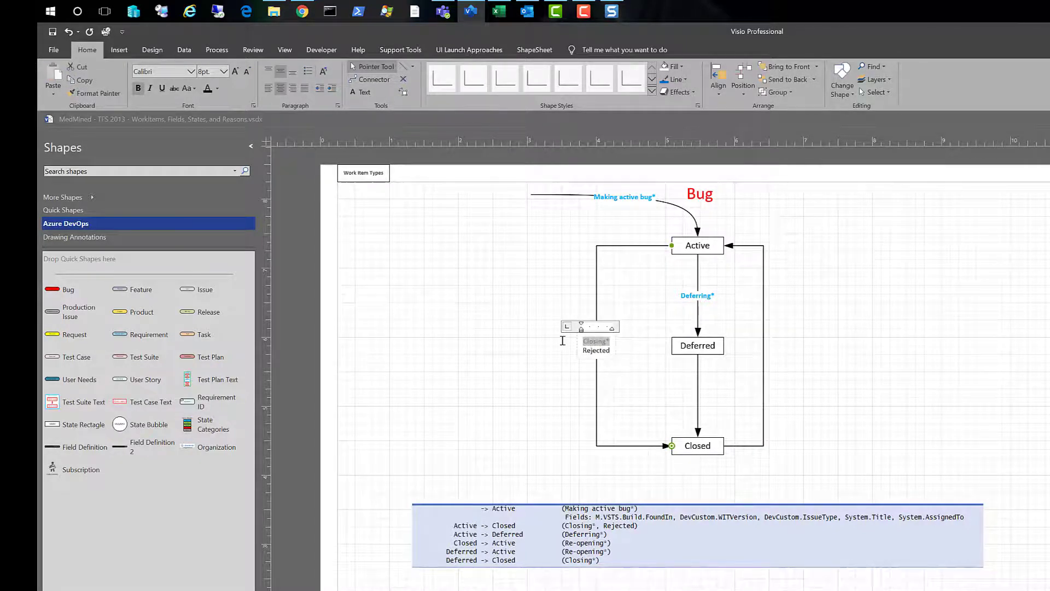
left_click(217, 89)
left_click(266, 214)
left_click(566, 425)
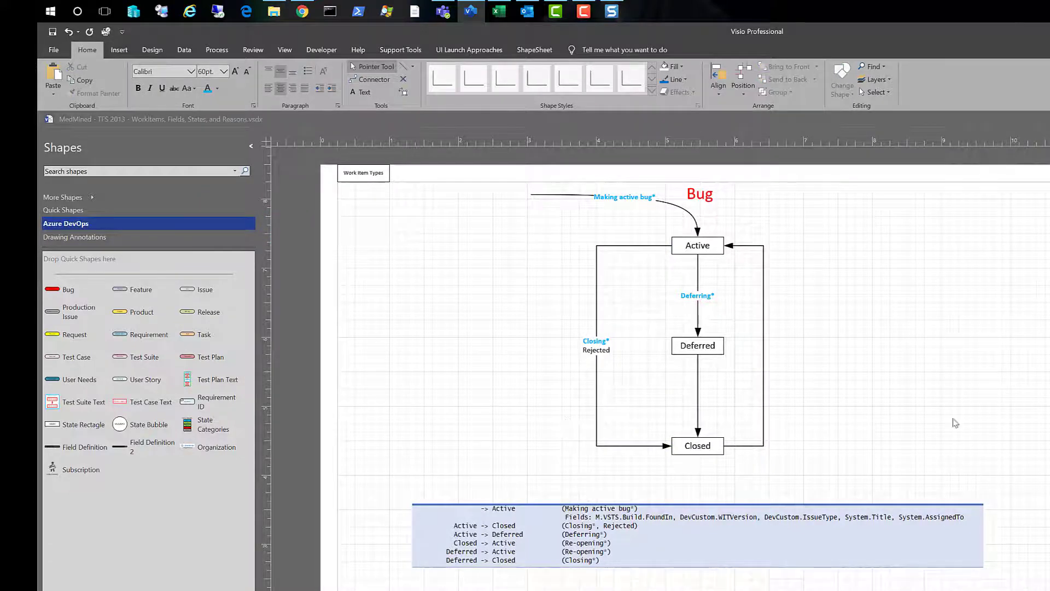
Label the connector between the Deferred and Closed boxes "Closing*".
left_click(699, 398)
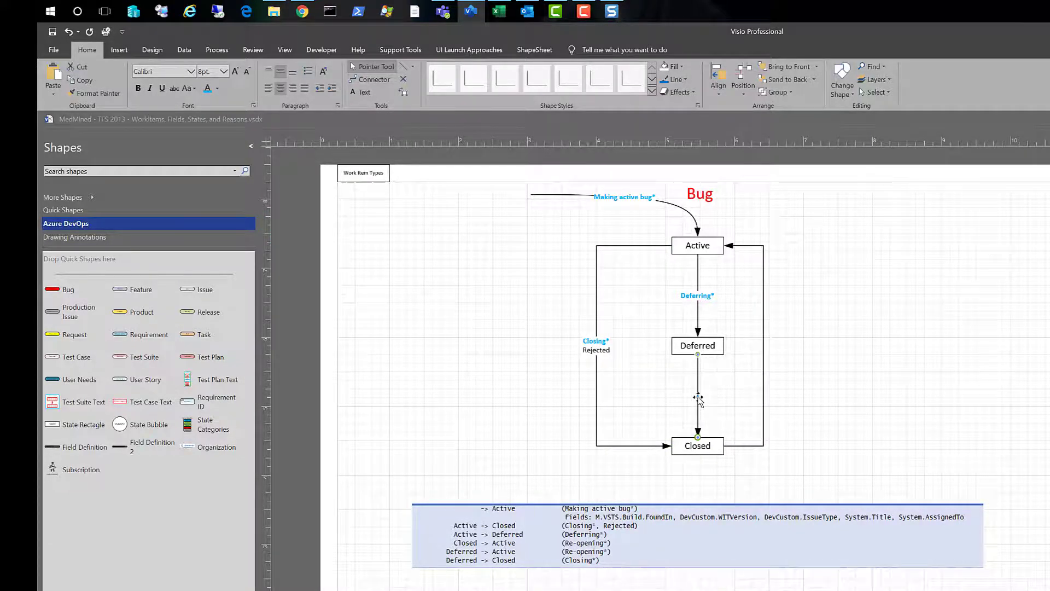
double_click(698, 398)
type("Clos")
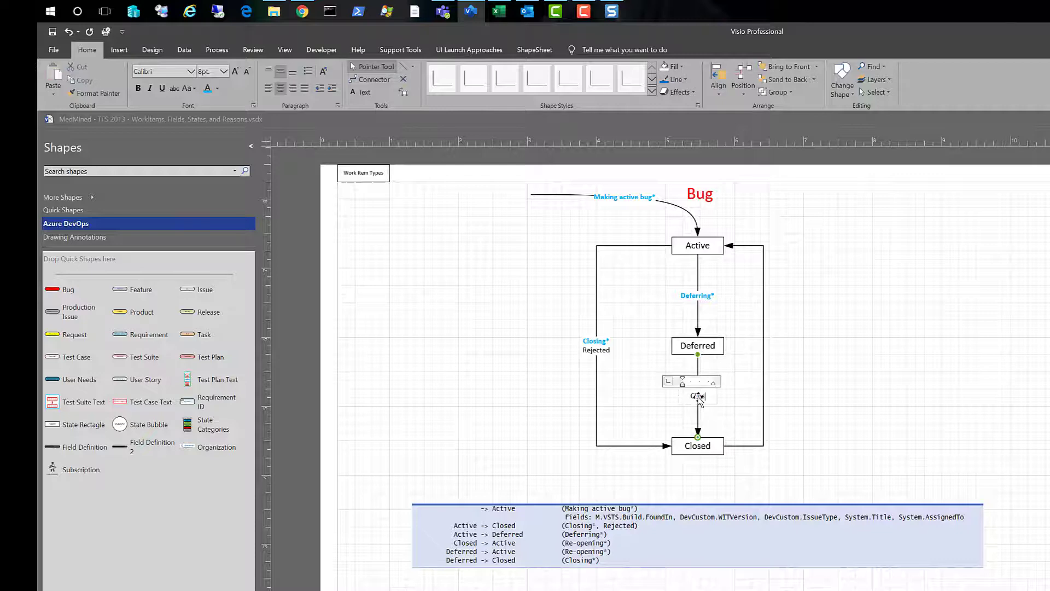
type("in")
key("BackSpace")
type("ing*")
Copy the "Making active bug*" connector's formatting onto the Deferred-to-Closed connector's "Closing*" label with Format Painter.
left_click(635, 198)
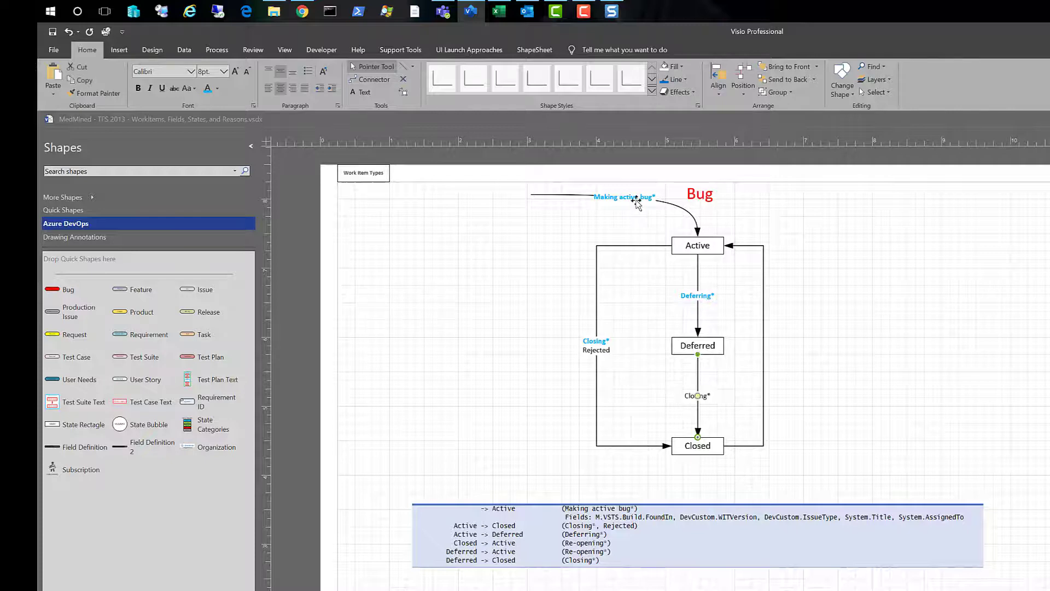
left_click(94, 93)
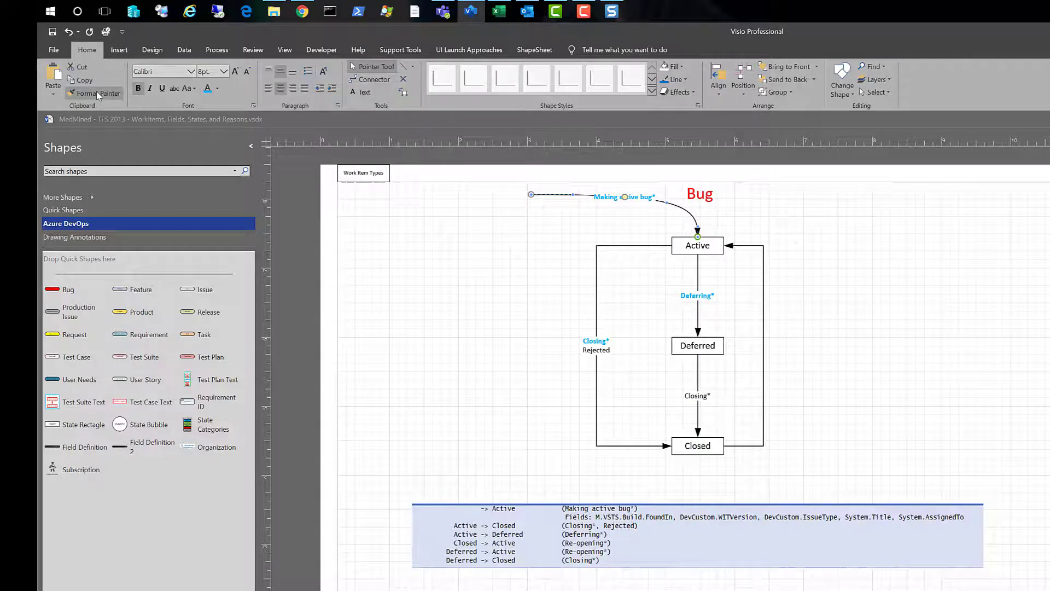
left_click(697, 396)
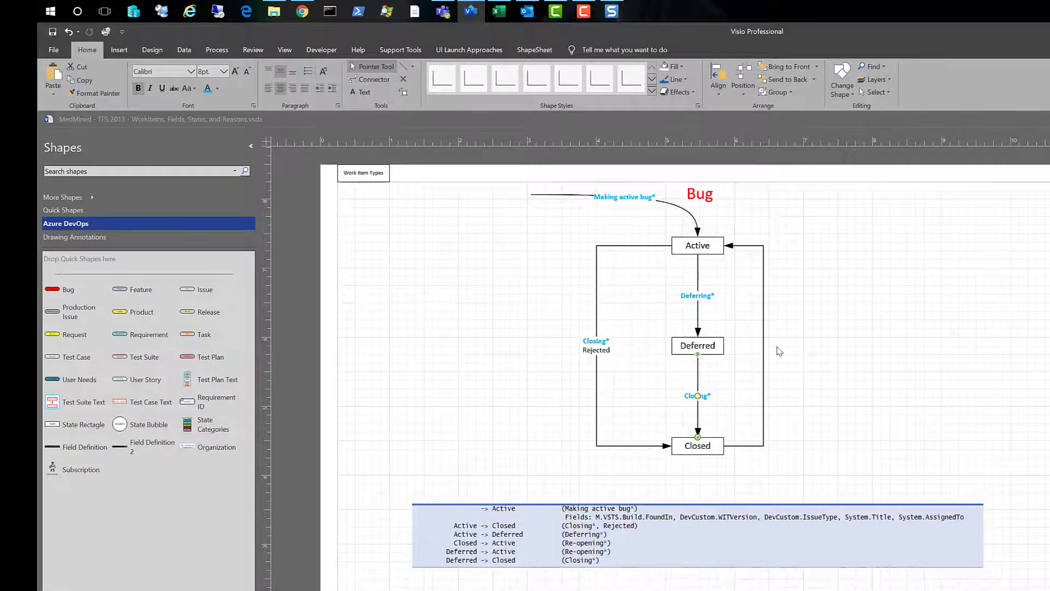
Move the vertical segment of the Closed-to-Active connector farther from the state boxes, keeping both ends attached.
left_click_drag(764, 355, 809, 354)
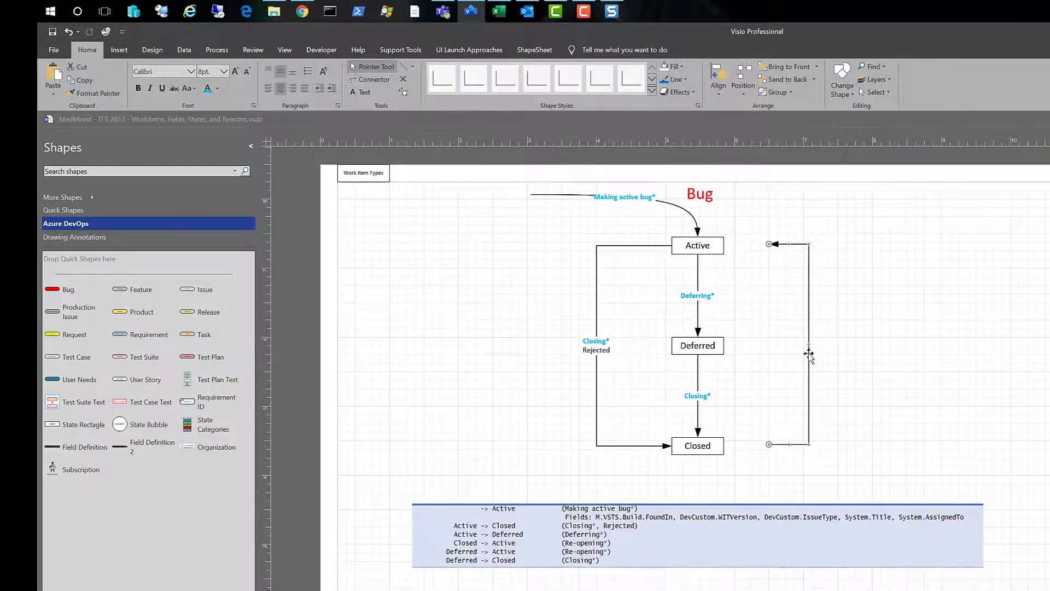
key("ctrl+z")
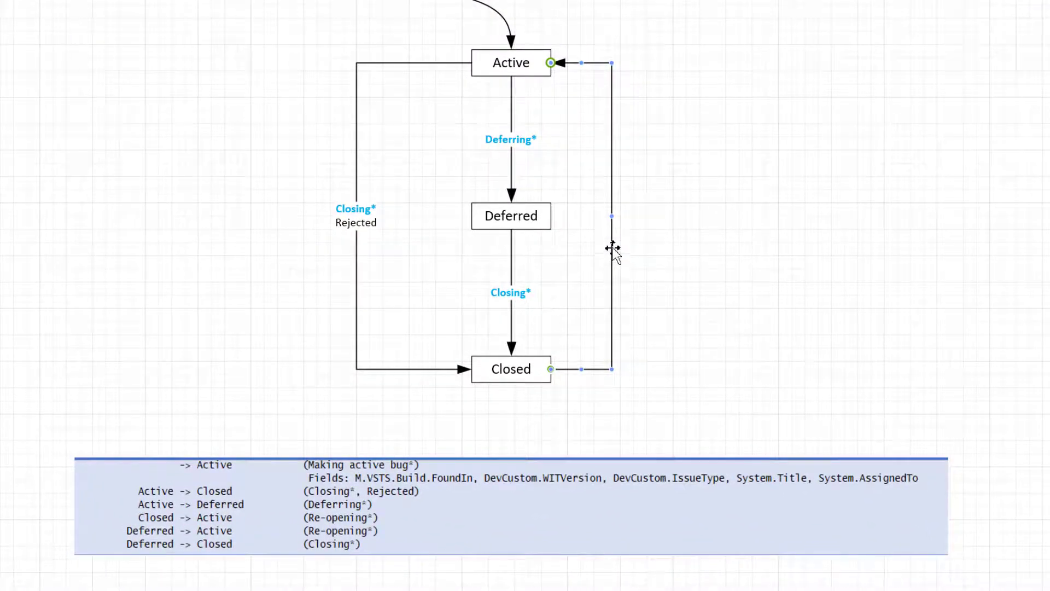
left_click_drag(623, 214, 670, 228)
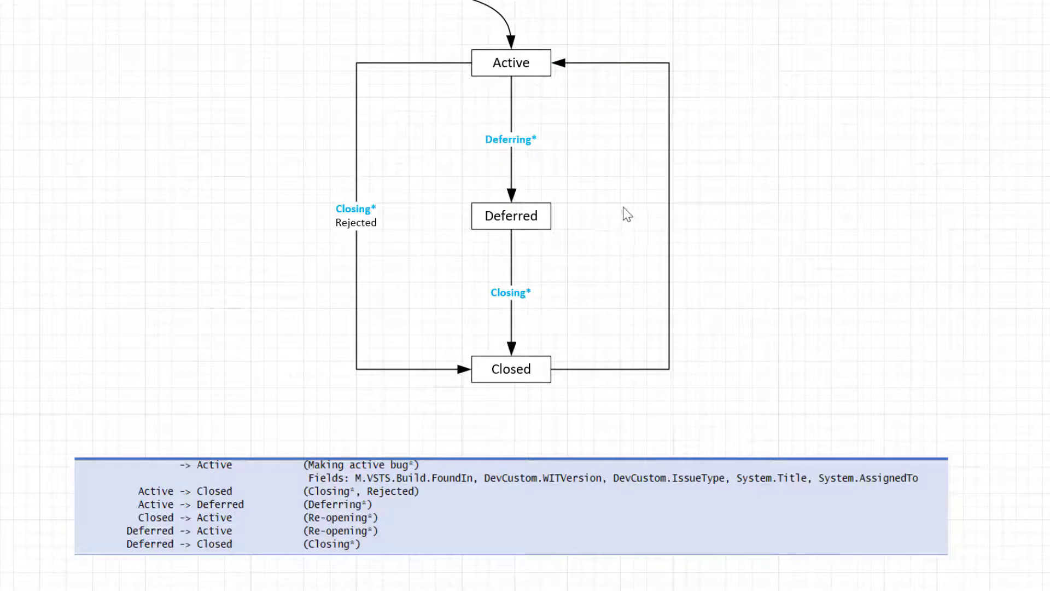
left_click(669, 237)
left_click_drag(663, 216, 688, 232)
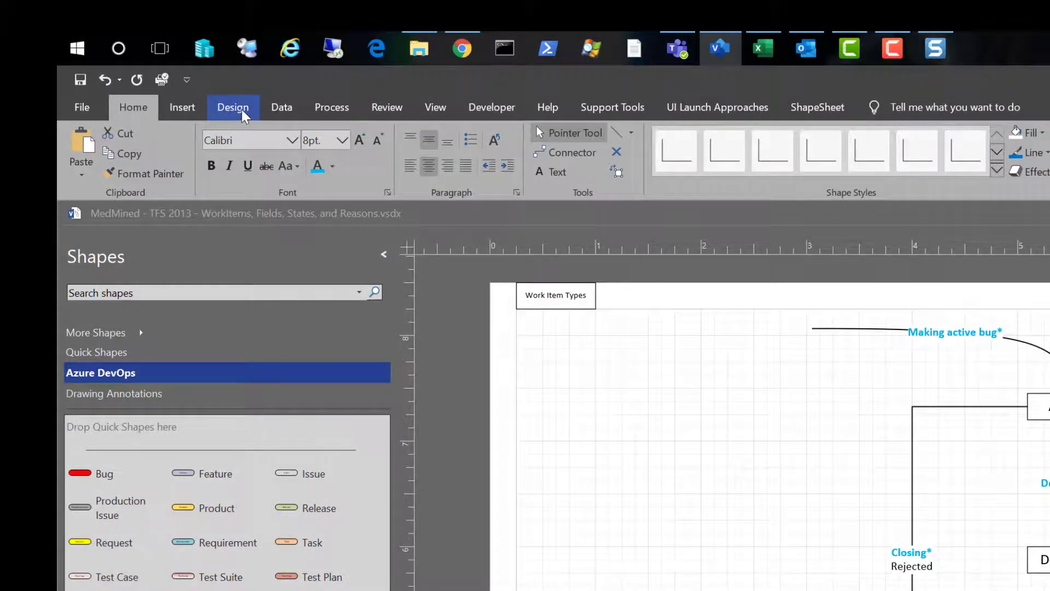
Reattach the arrow end of the Closed-to-Active connector to the connection point on the Active box's right side.
left_click(428, 110)
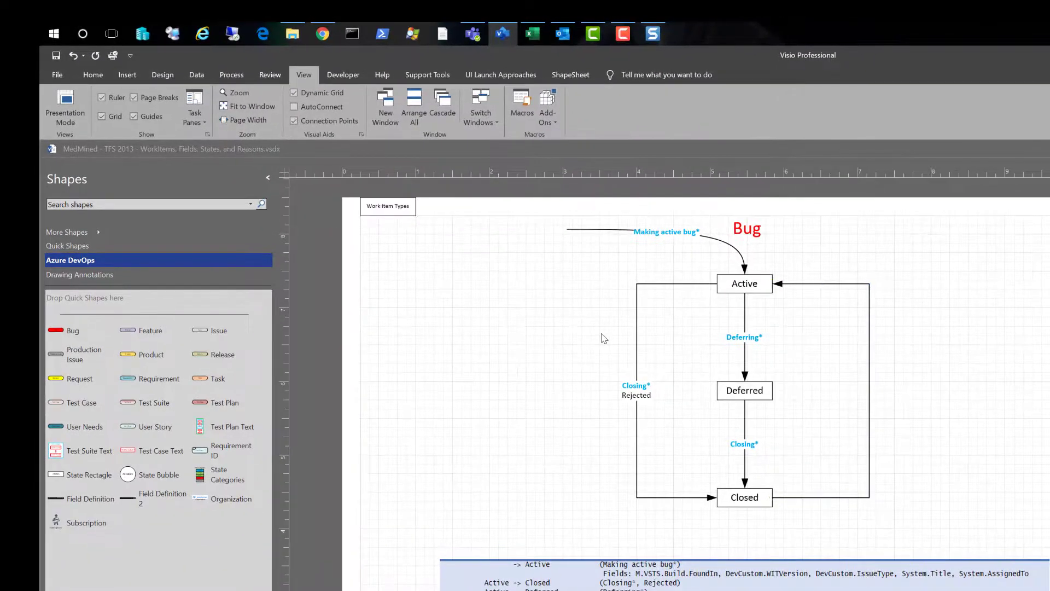
left_click(740, 286)
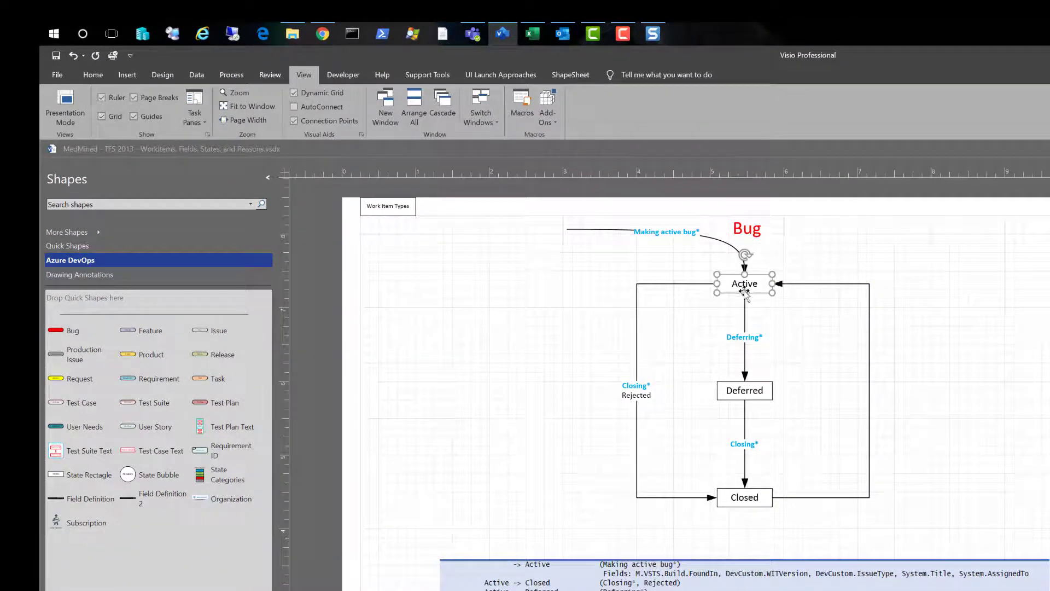
left_click(811, 283)
left_click_drag(779, 300, 772, 283)
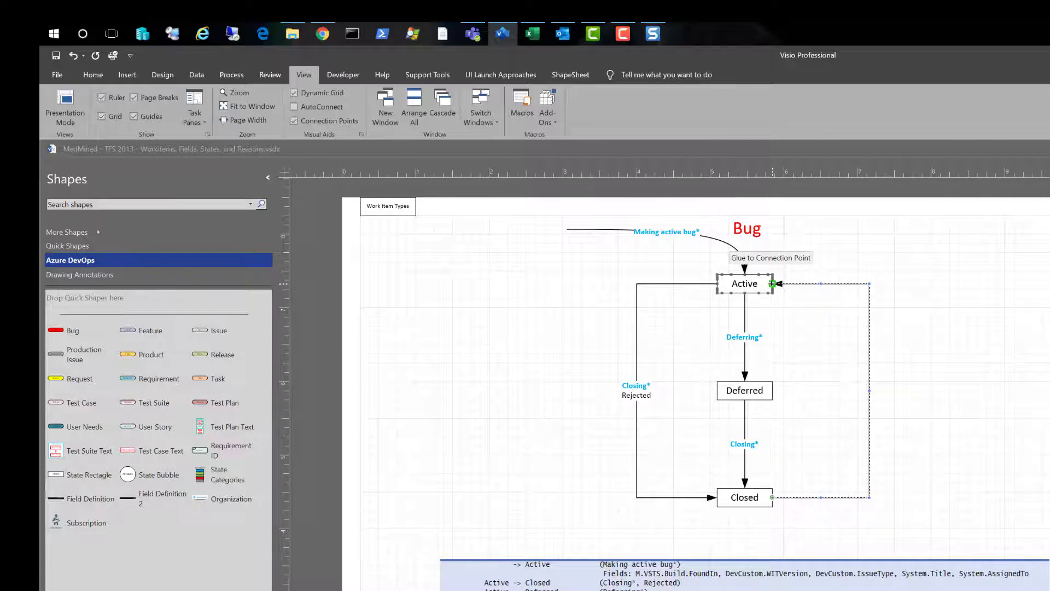
left_click_drag(772, 284, 772, 283)
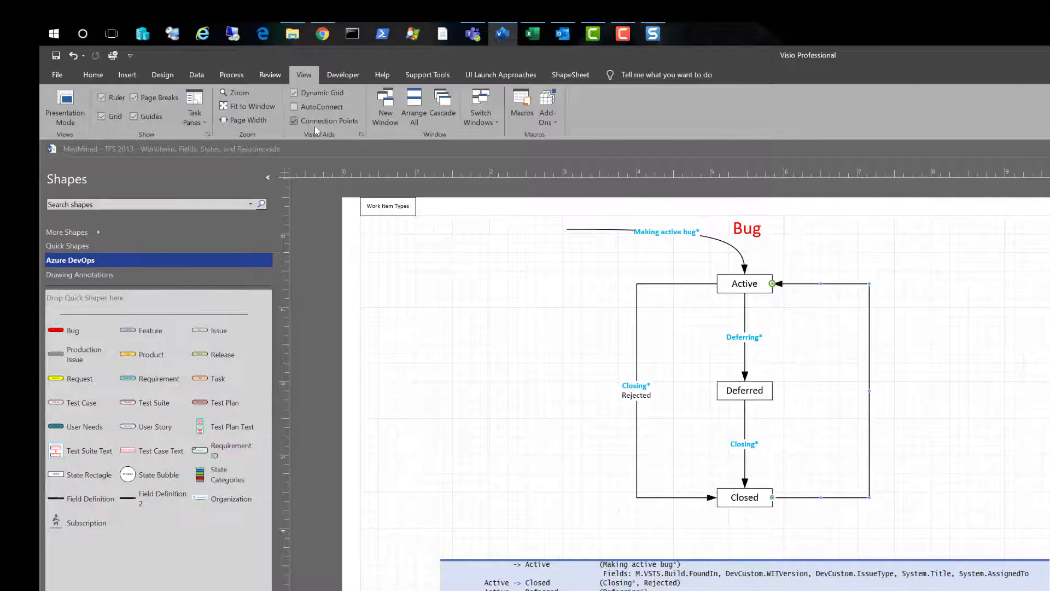
Turn off the Connection Points display and glue the Closed-to-Active connector's arrow end to the Active box again.
left_click(294, 122)
mouse_move(778, 283)
left_mouse_down()
mouse_move(767, 279)
mouse_move(772, 289)
mouse_move(769, 275)
mouse_move(781, 301)
mouse_move(773, 283)
left_mouse_up()
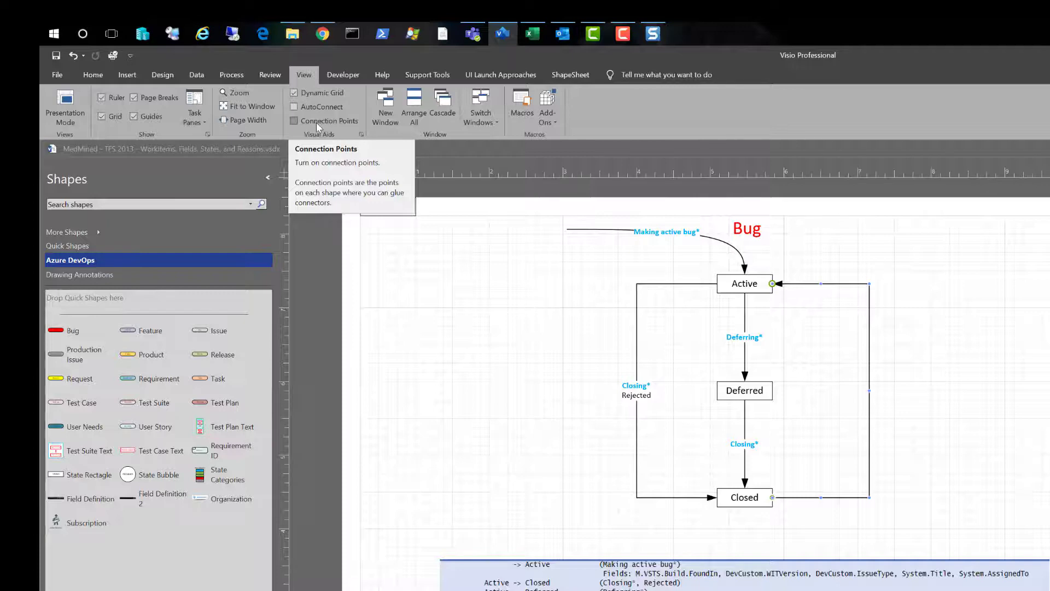
left_click(295, 93)
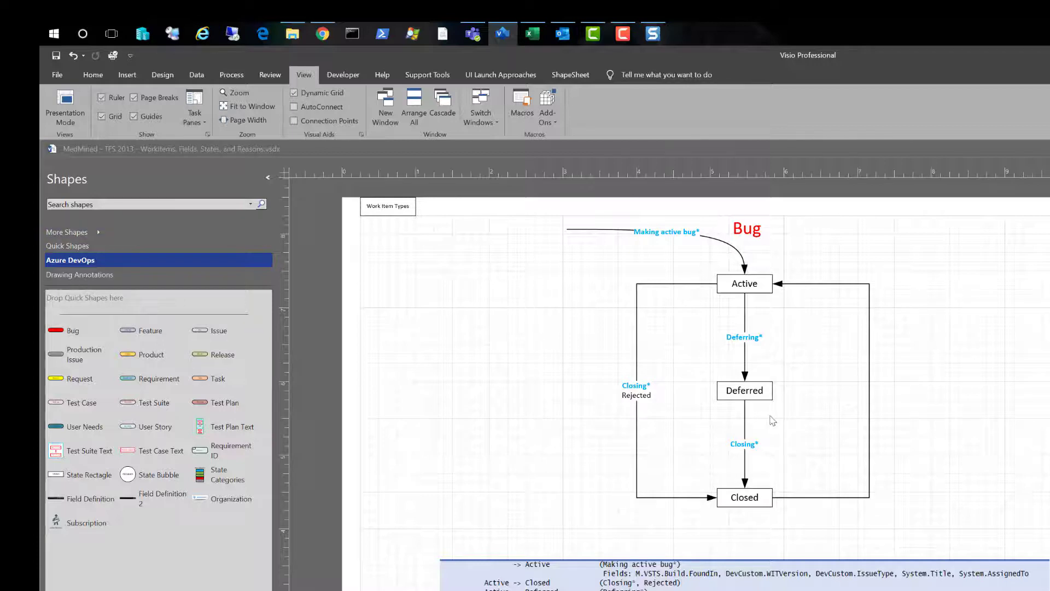
Duplicate the Deferred box twice, keeping its State as Deferred, and place the copies in the empty area left of the diagram.
left_click(760, 391)
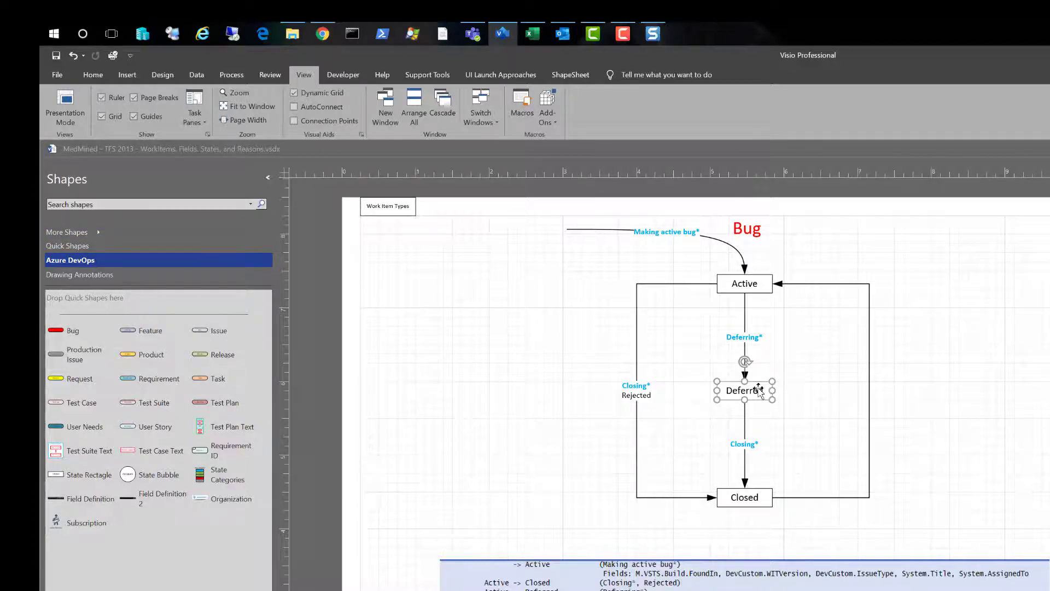
key("ctrl+d")
left_click(843, 520)
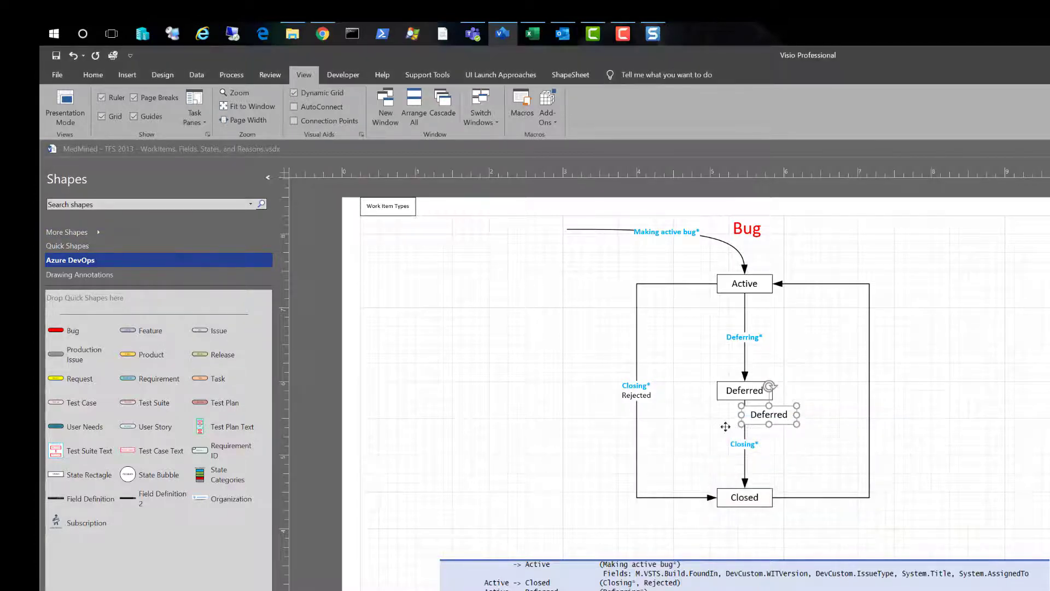
left_click_drag(725, 426, 386, 307)
key("ctrl+d")
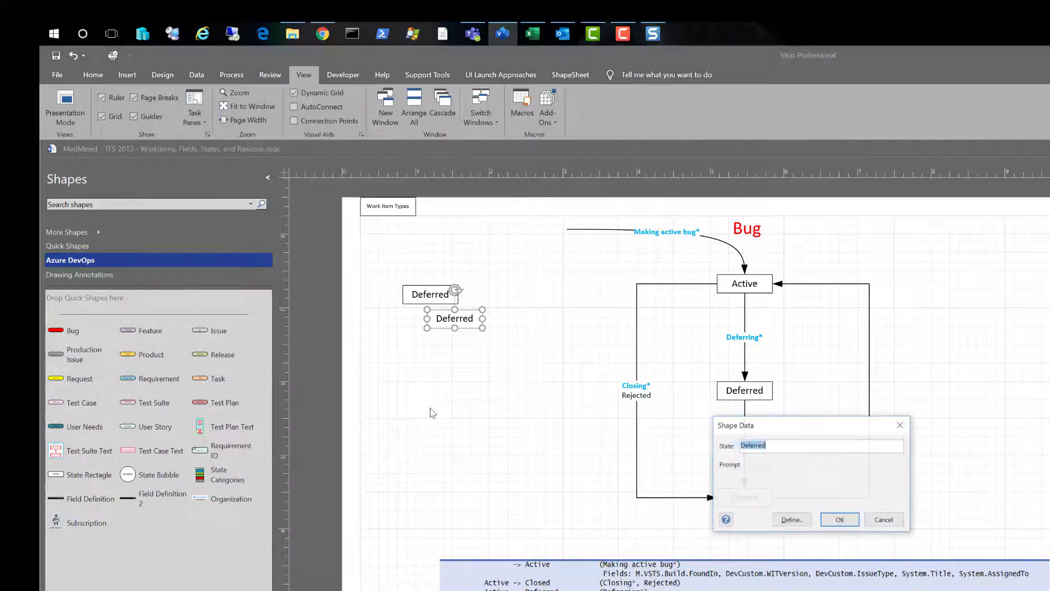
left_click(841, 520)
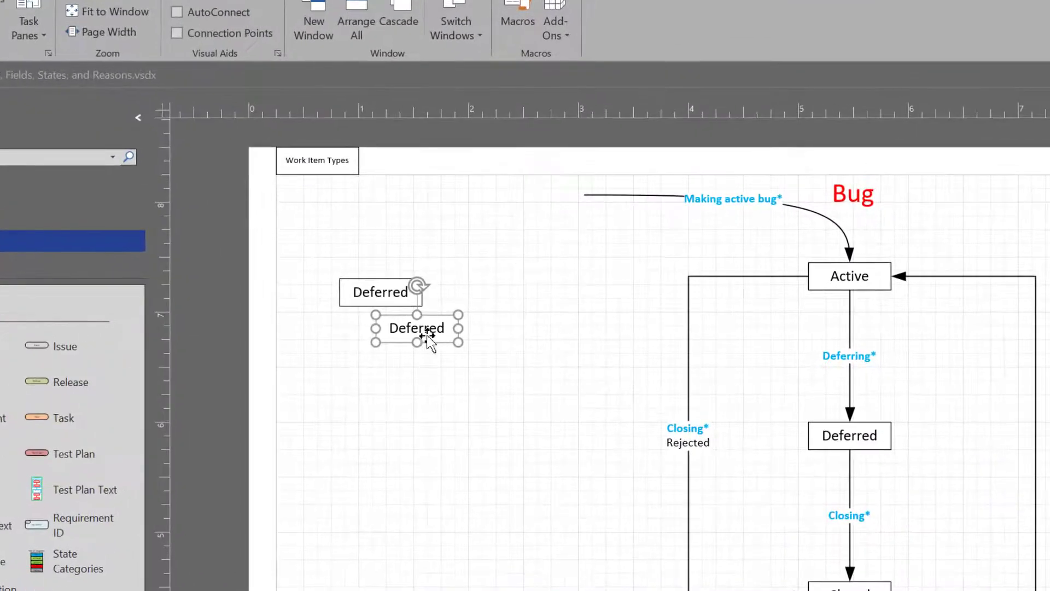
Align the second Deferred copy beside the first one and shift it slightly with Dynamic Grid turned off.
left_click_drag(434, 331, 527, 304)
left_click_drag(530, 303, 520, 302)
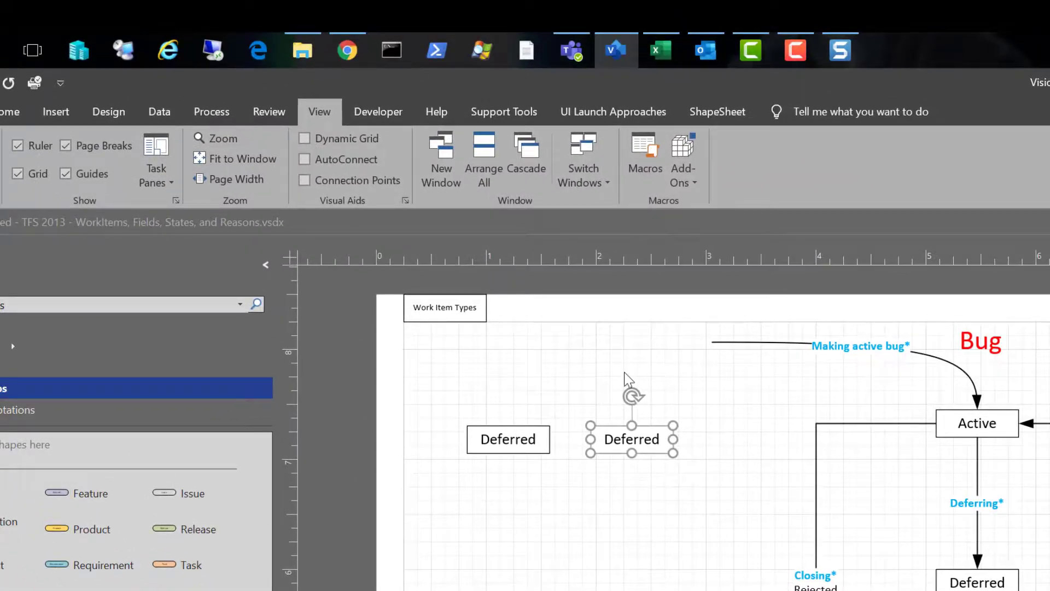
left_click(509, 267)
mouse_move(630, 436)
left_mouse_down()
mouse_move(628, 453)
mouse_move(565, 494)
mouse_move(508, 511)
mouse_move(497, 477)
mouse_move(553, 471)
mouse_move(631, 435)
mouse_move(622, 448)
left_mouse_up()
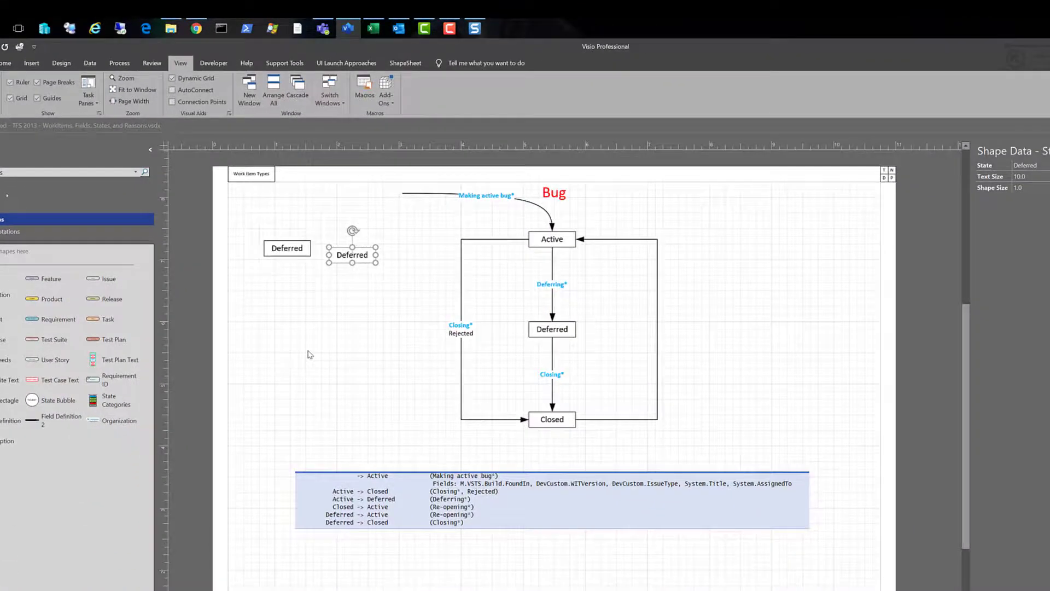
Place the second Deferred copy directly below the first, level with the diagram's Deferred box, using the Dynamic Grid alignment lines.
left_click_drag(360, 258, 609, 241)
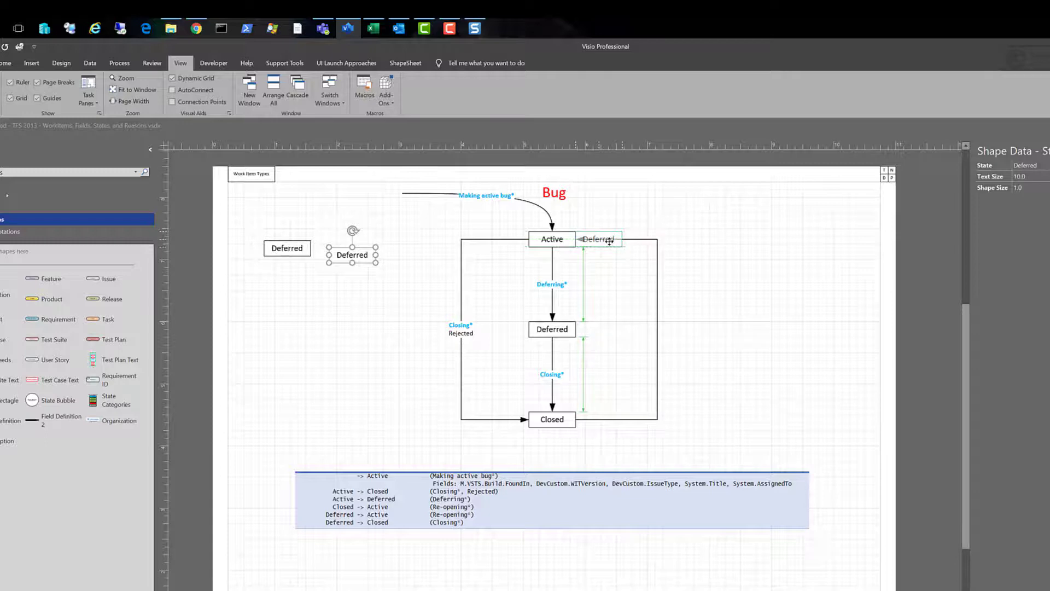
left_click_drag(609, 241, 326, 349)
mouse_move(513, 209)
left_mouse_down()
mouse_move(501, 212)
mouse_move(521, 209)
left_mouse_up()
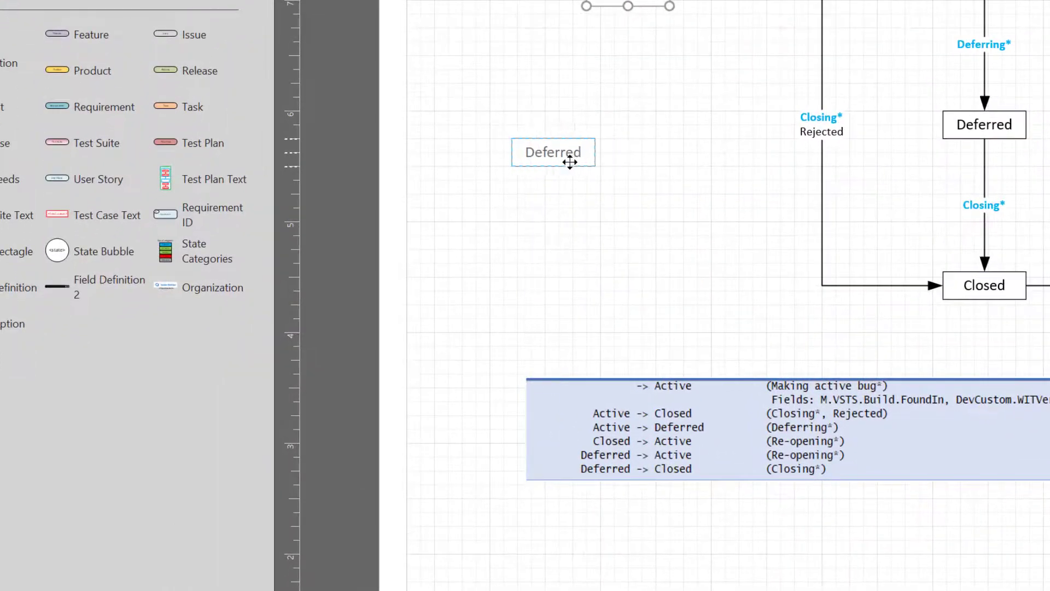
left_click_drag(590, 158, 0, 58)
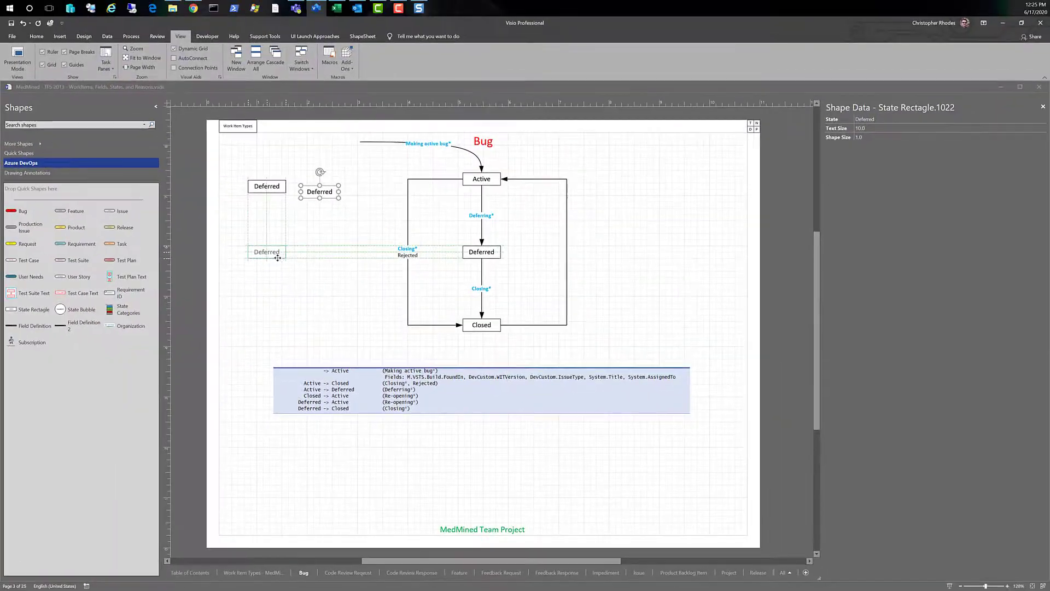
left_click_drag(278, 258, 272, 256)
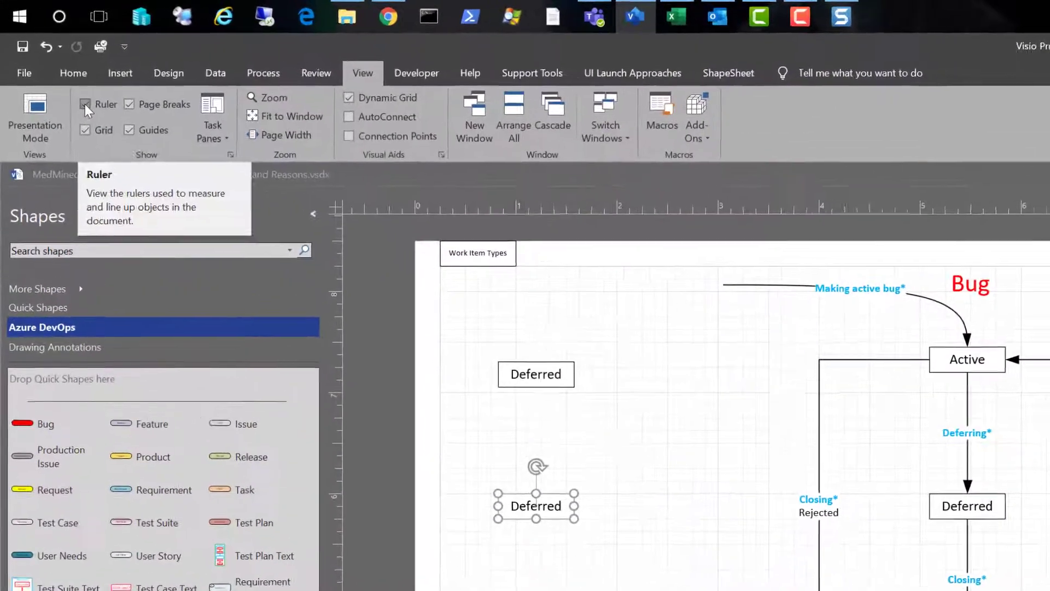
Toggle the display of the ruler, grid and guides off and on again.
left_click(43, 51)
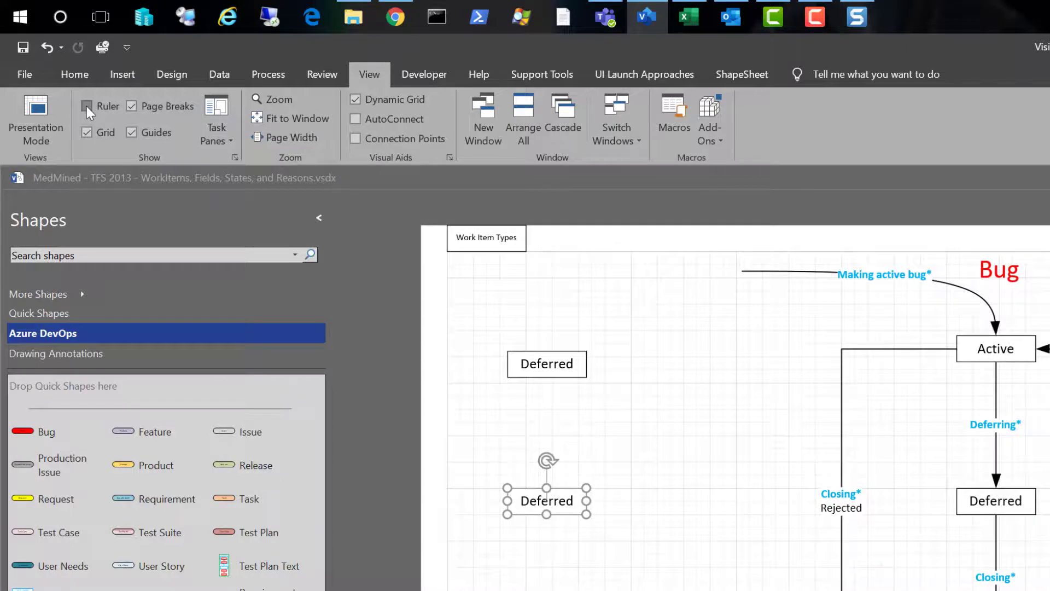
left_click(86, 106)
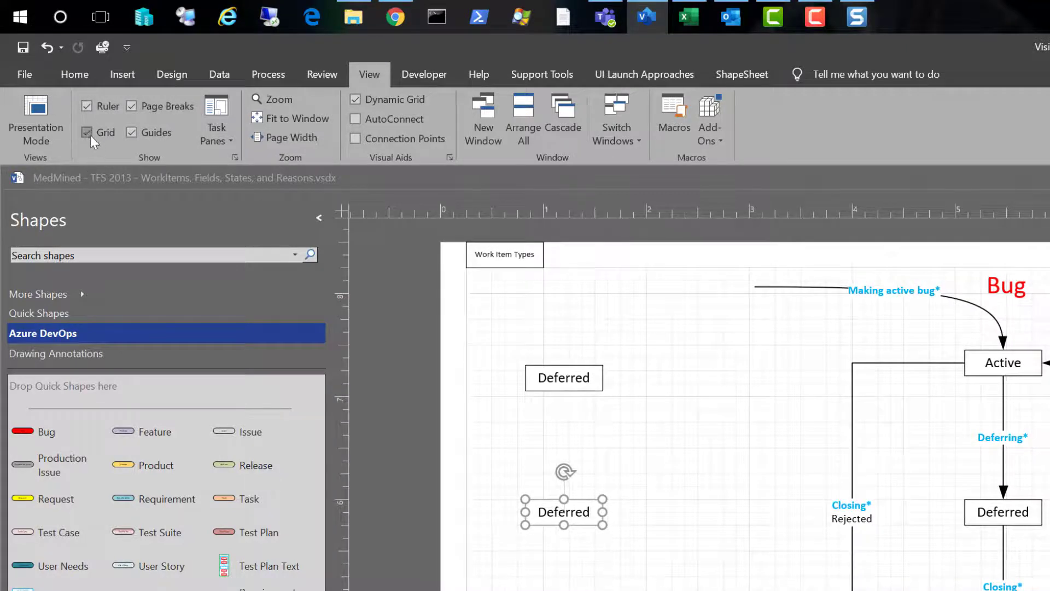
left_click(89, 134)
left_click(90, 134)
left_click(130, 133)
Add a vertical guide at about 2.4 on the horizontal ruler and a horizontal guide at about 6.1 on the vertical ruler.
left_click_drag(343, 461, 685, 475)
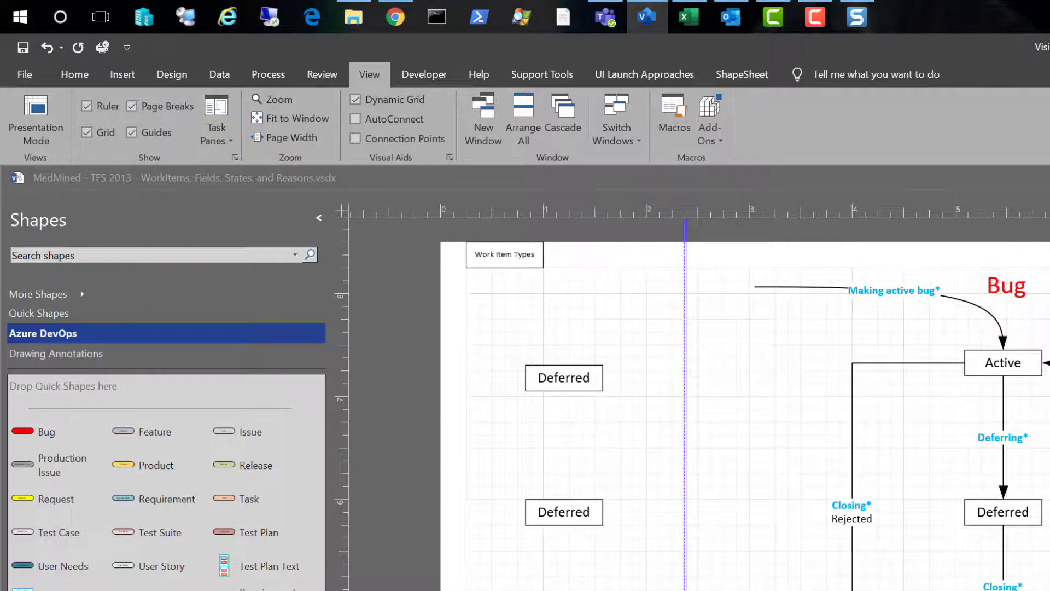
left_click_drag(690, 212, 690, 486)
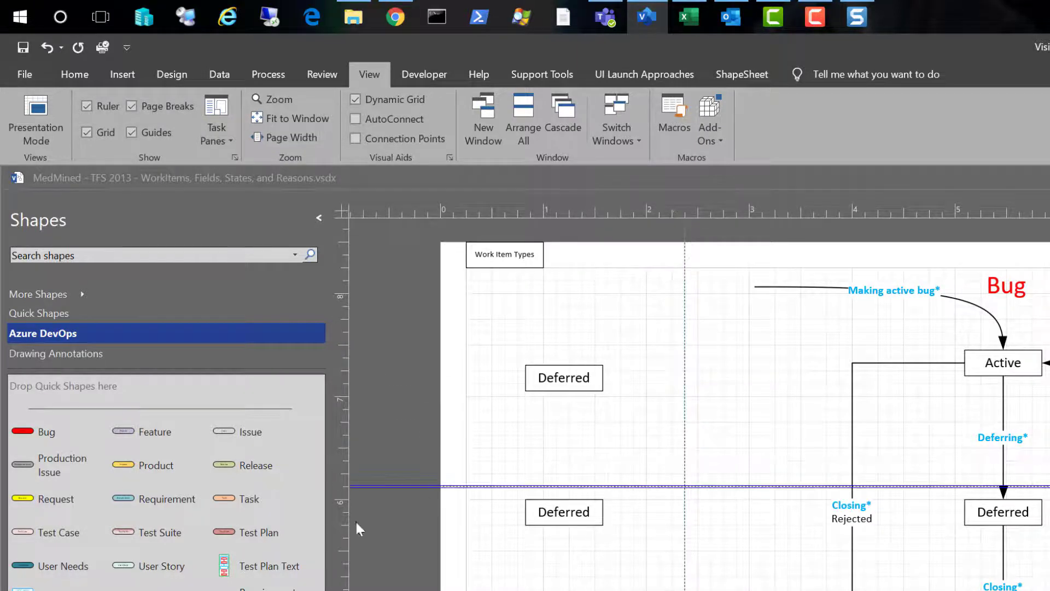
left_click(460, 588)
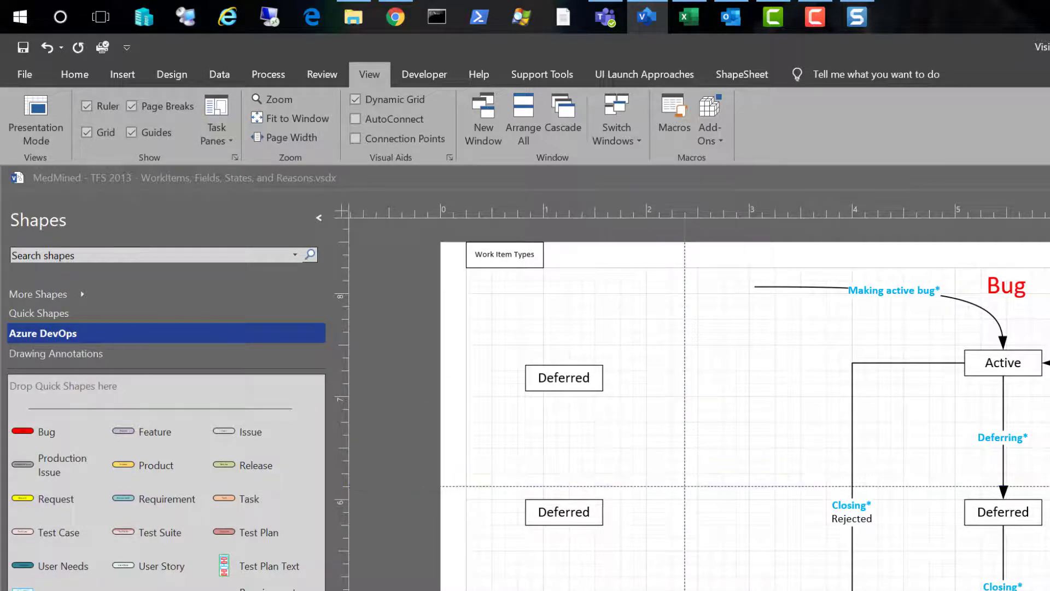
Move the lower Deferred copy above the other copy, slightly offset to its right, and deselect it.
left_click(542, 513)
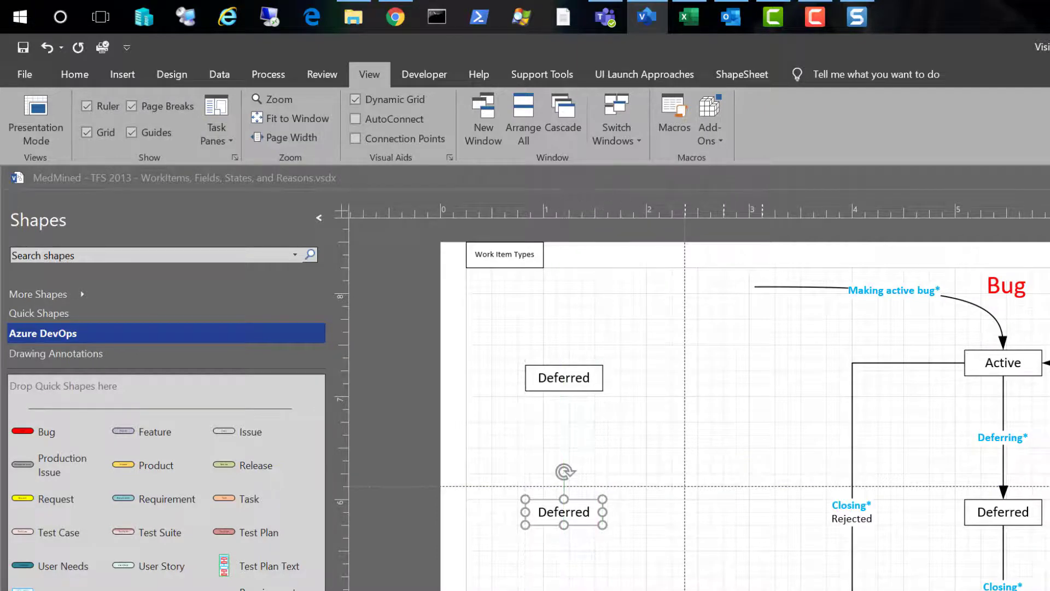
left_click_drag(541, 513, 552, 319)
left_click(492, 371)
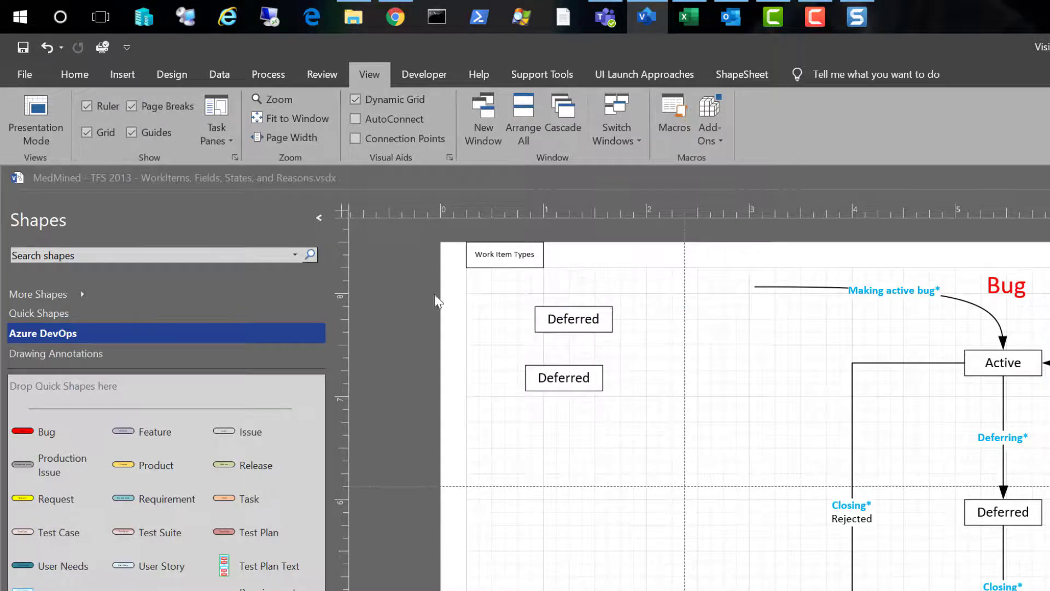
Draw a small rectangle about 0.6 wide below the Deferred copies and snap its left edge to the vertical guide.
left_click(72, 69)
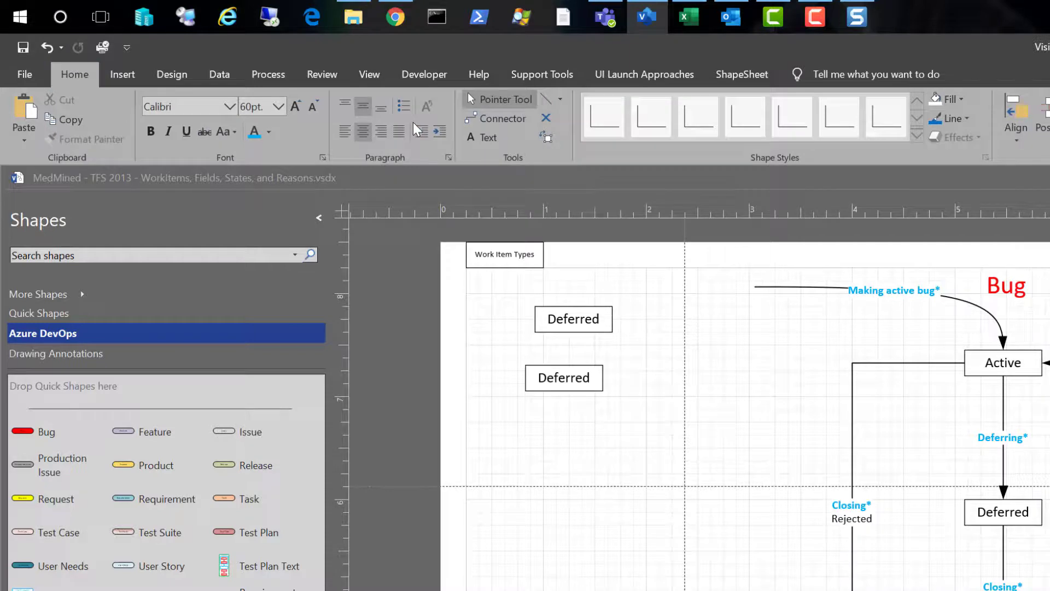
left_click(560, 100)
left_click(582, 117)
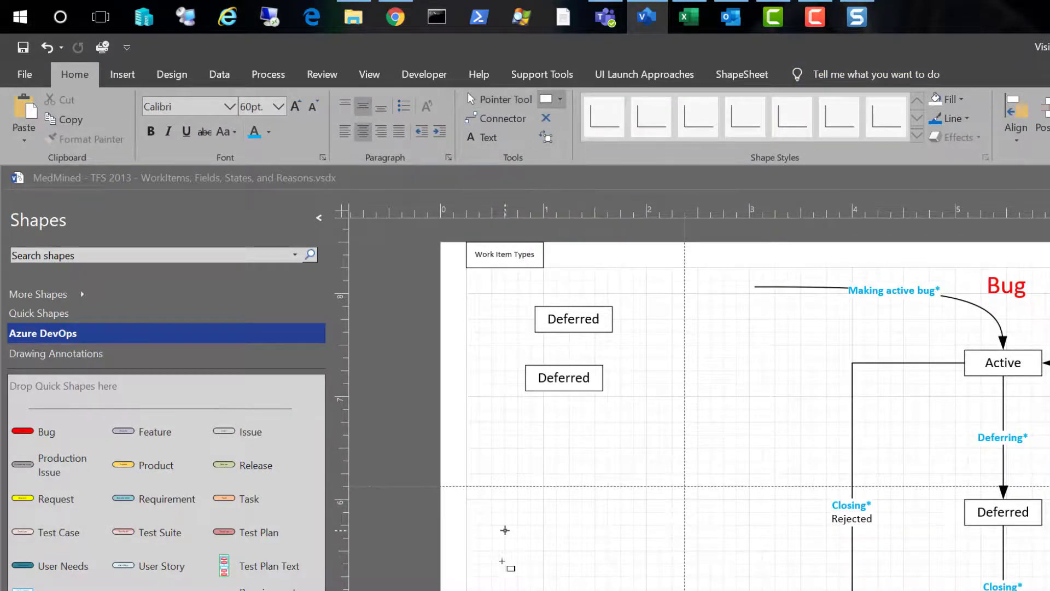
left_click_drag(534, 582, 544, 590)
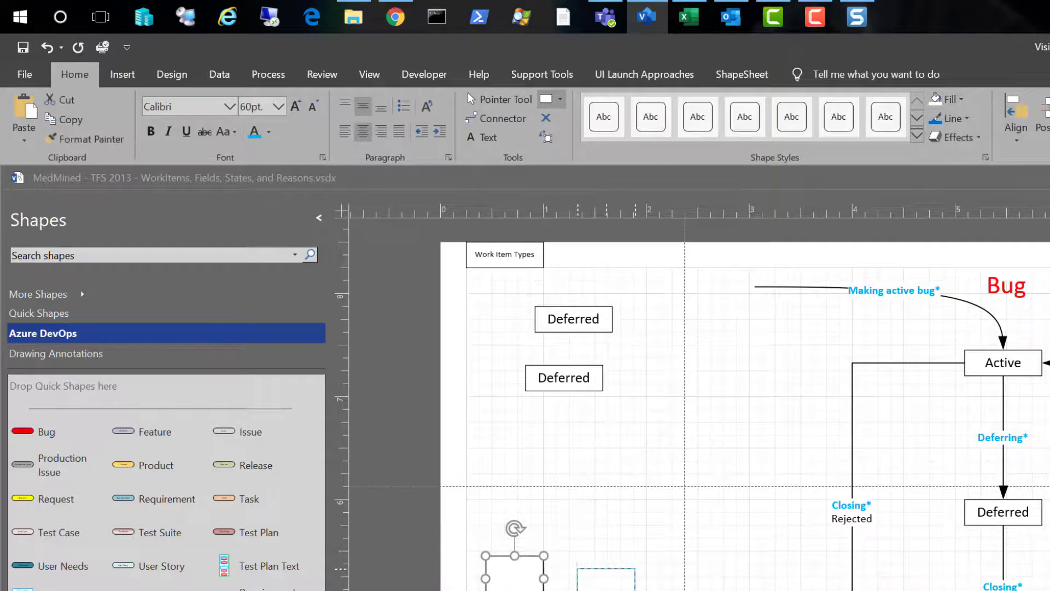
left_click_drag(669, 590, 736, 418)
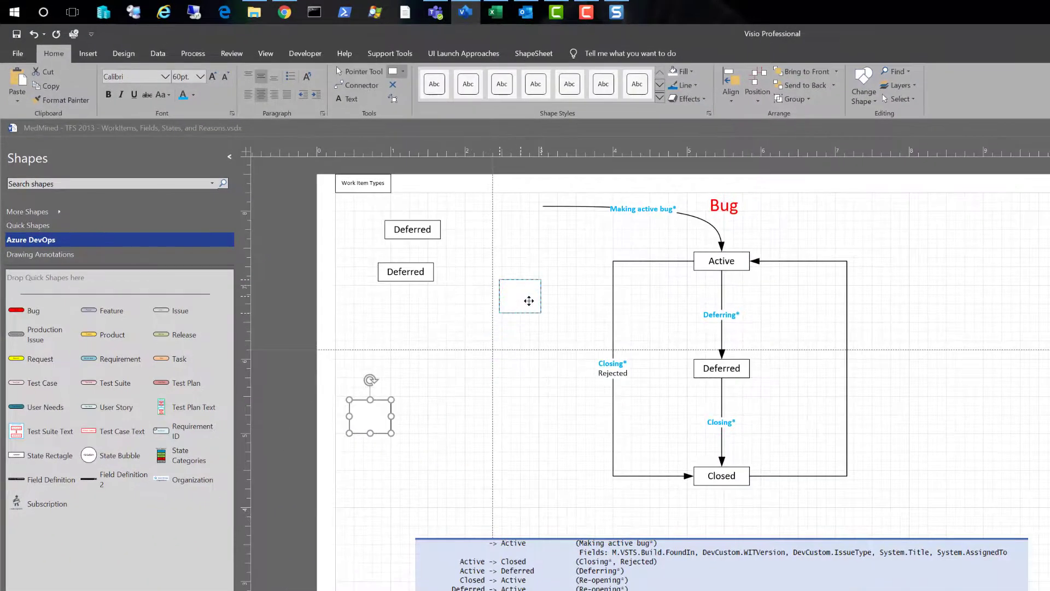
left_click_drag(529, 301, 527, 430)
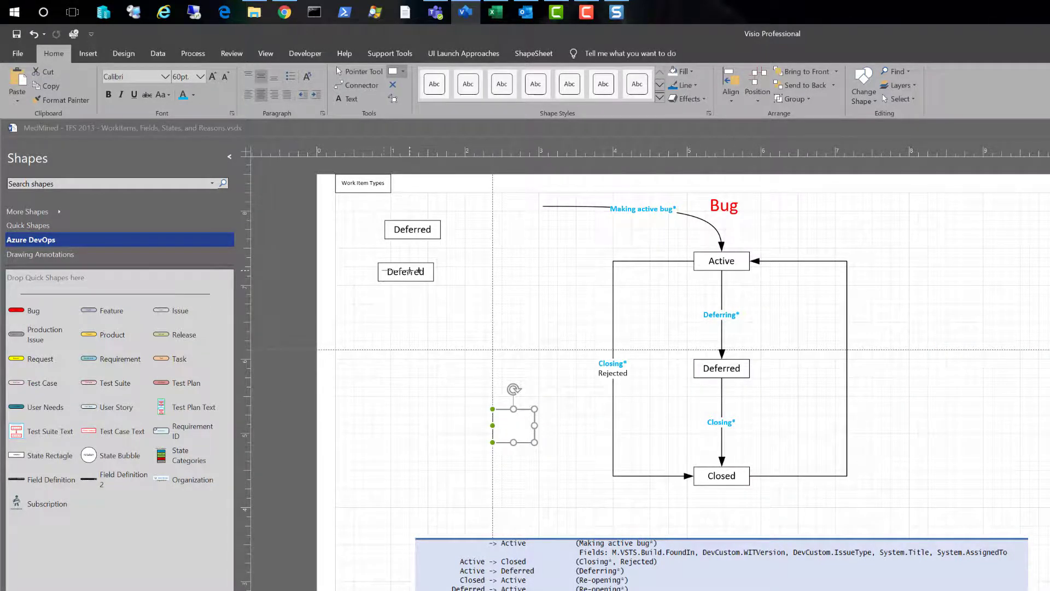
Move both Deferred copies onto the vertical guide, one above the other, so their left edges snap to it.
left_click(405, 273)
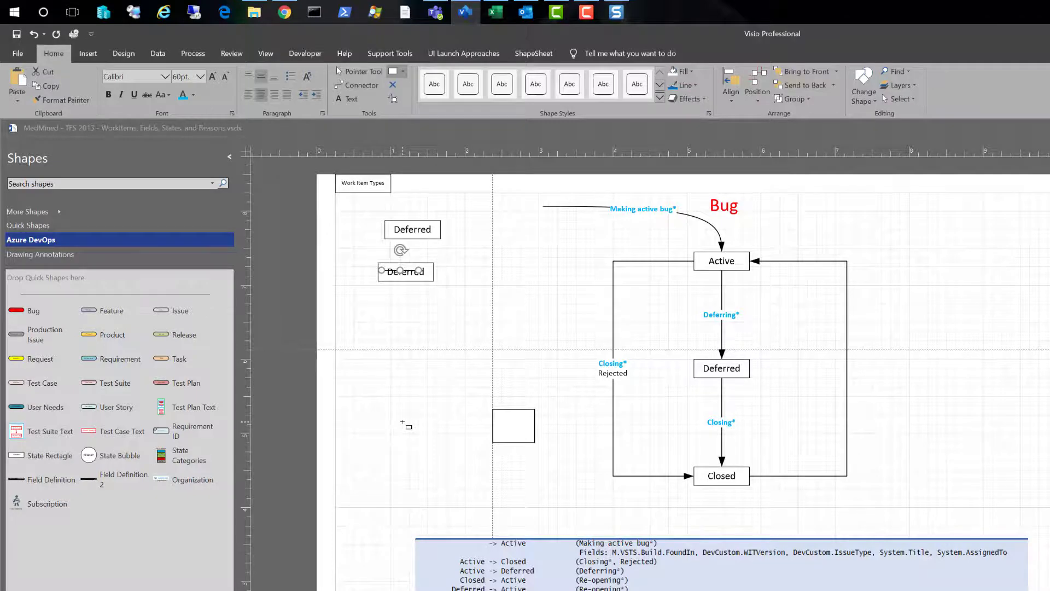
key("ctrl+z")
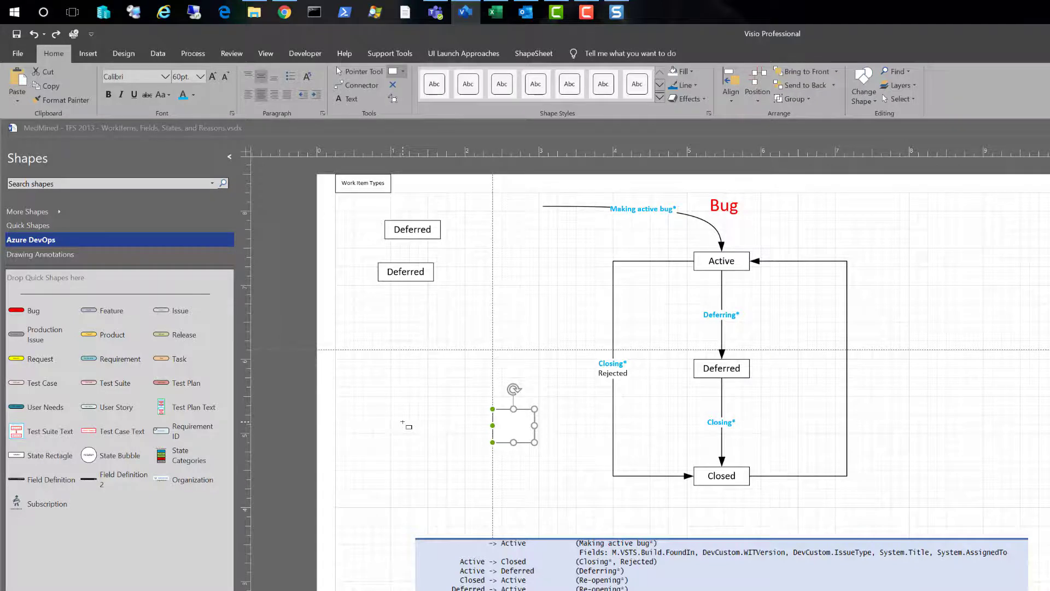
key("ctrl+1")
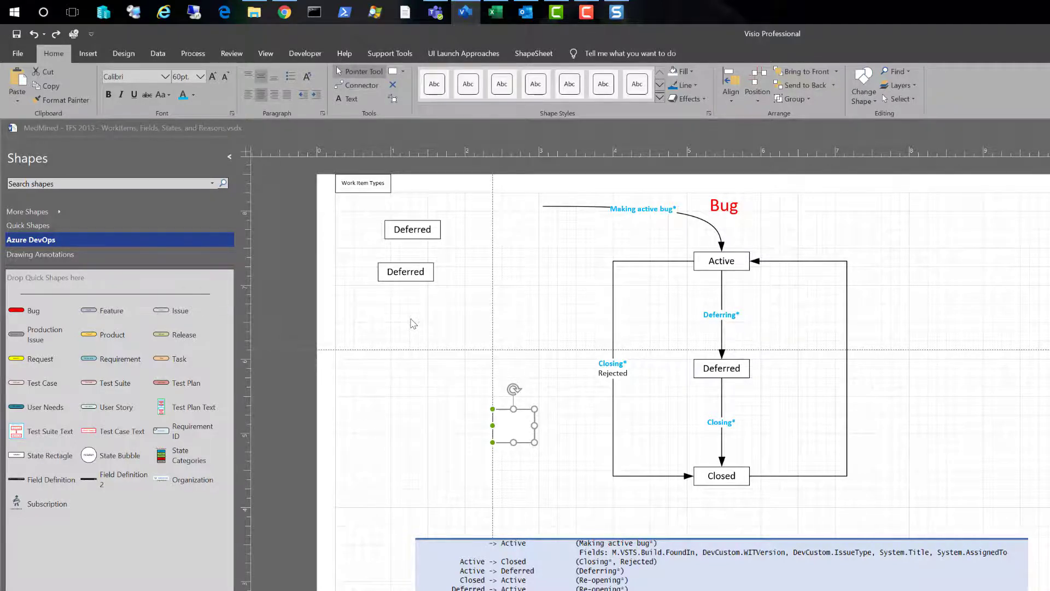
left_click(377, 307)
left_click_drag(404, 272, 520, 289)
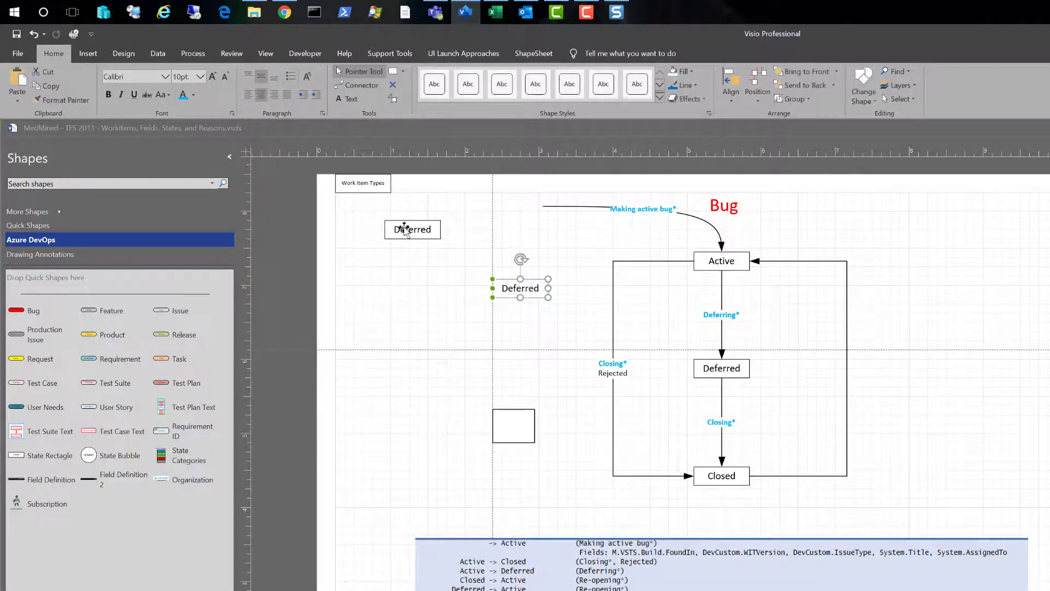
left_click_drag(411, 228, 520, 230)
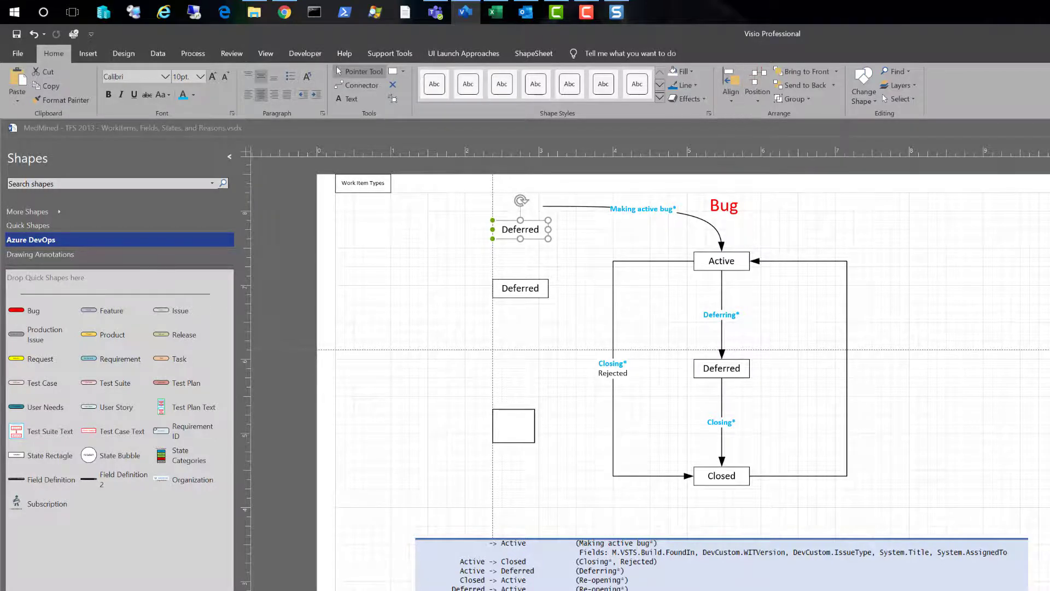
Delete the horizontal guide and the vertical guide from the page.
left_click(366, 348)
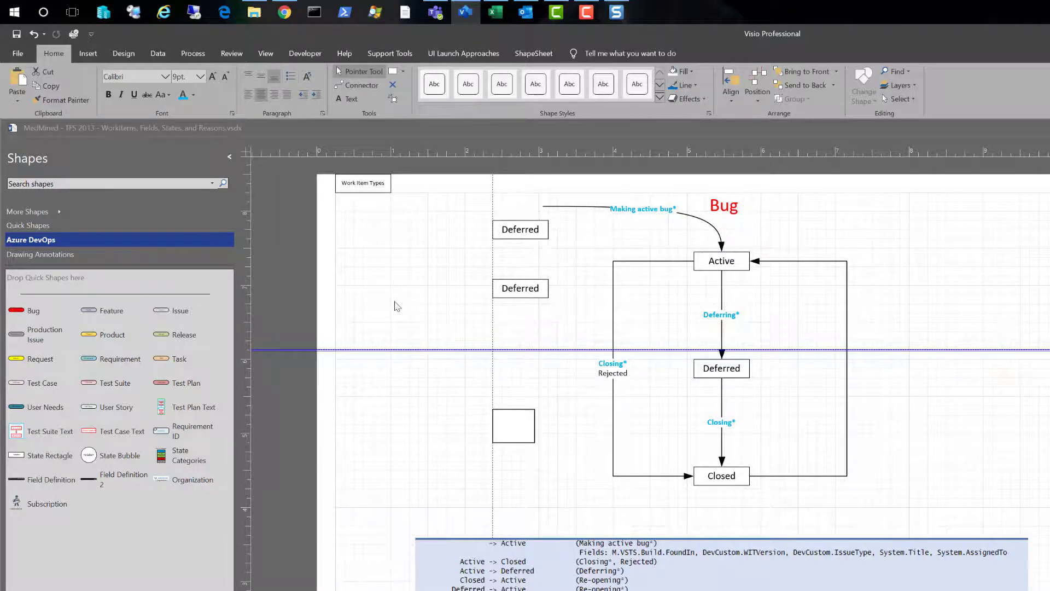
key("Delete")
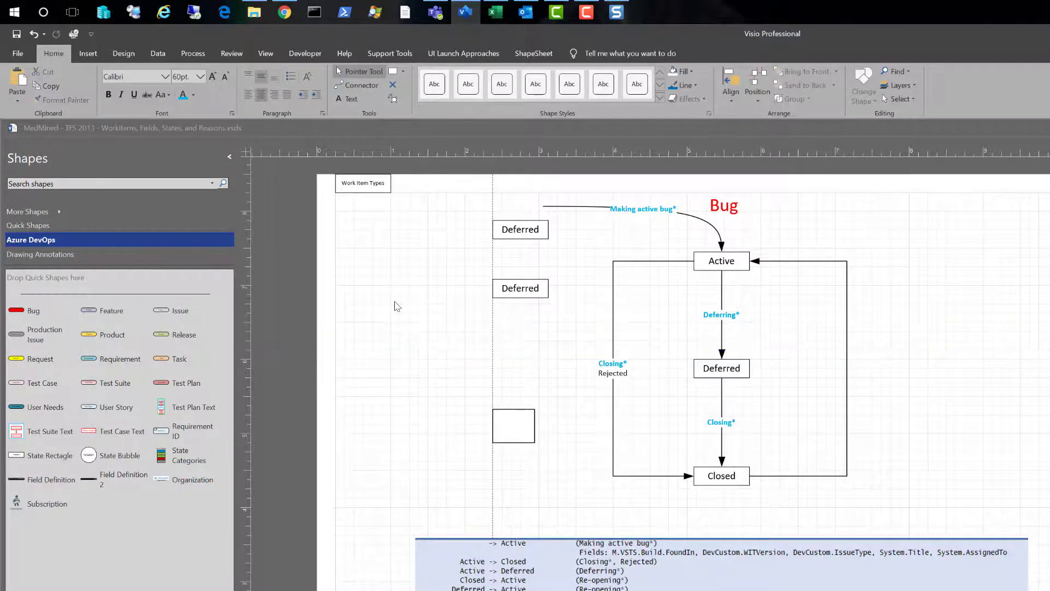
left_click(493, 378)
key("Delete")
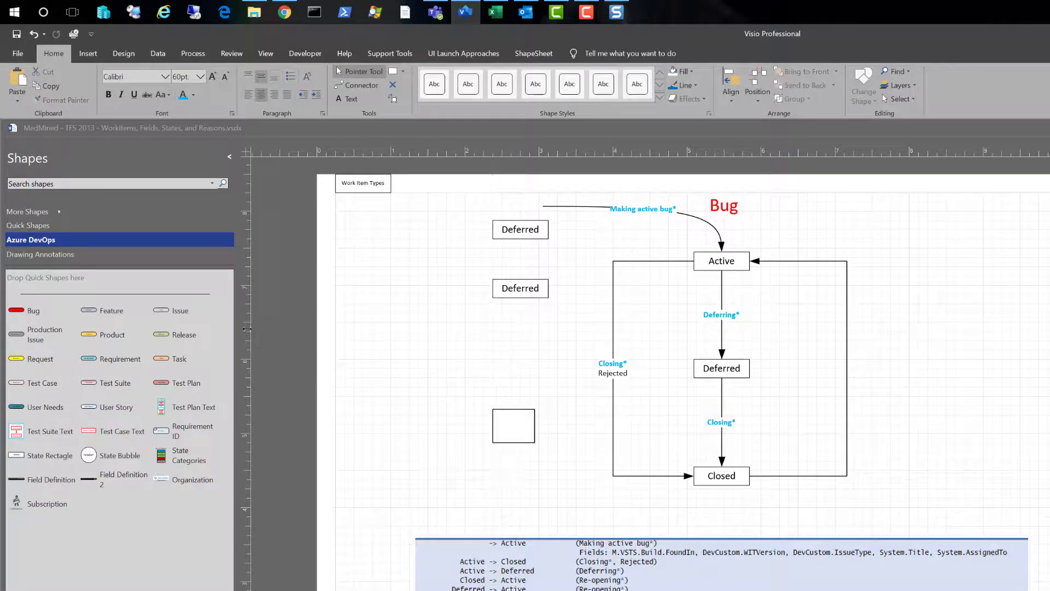
Add vertical guides at about 0.8 and 1.6 on the horizontal ruler and delete both.
left_click_drag(240, 334, 437, 337)
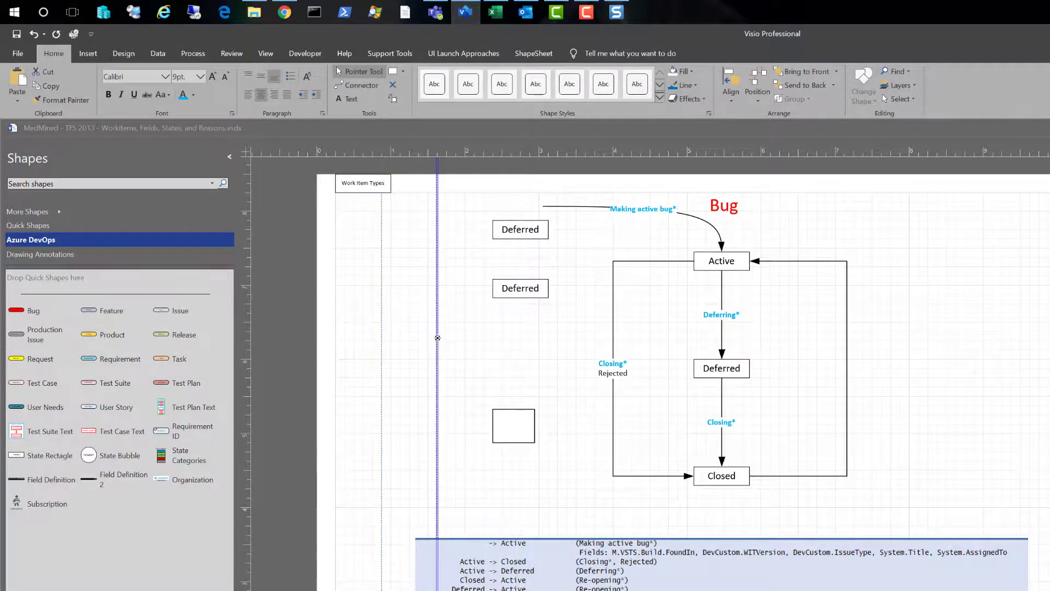
key("Delete")
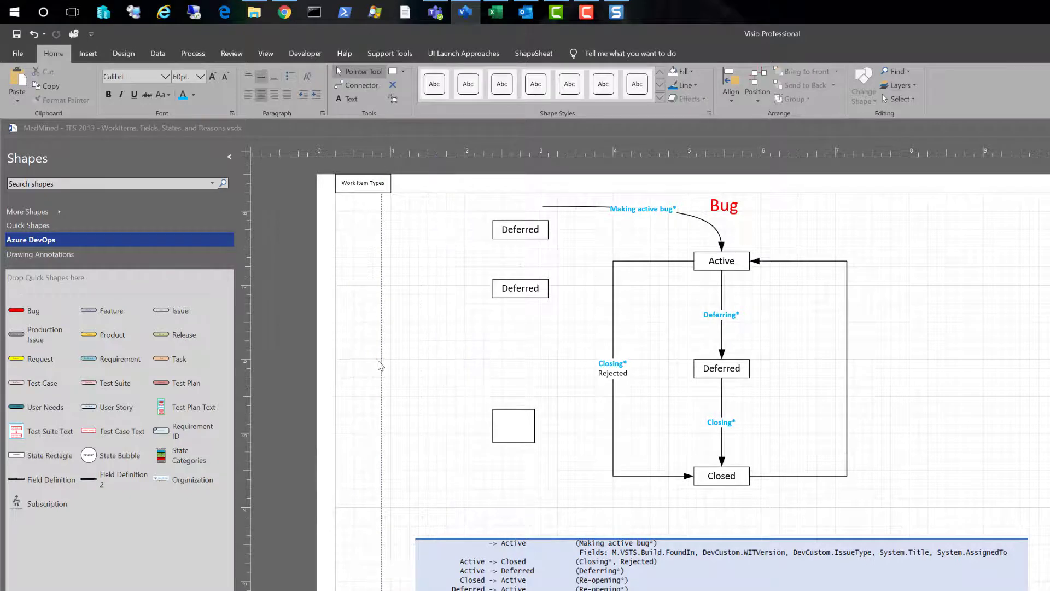
left_click(381, 360)
key("Delete")
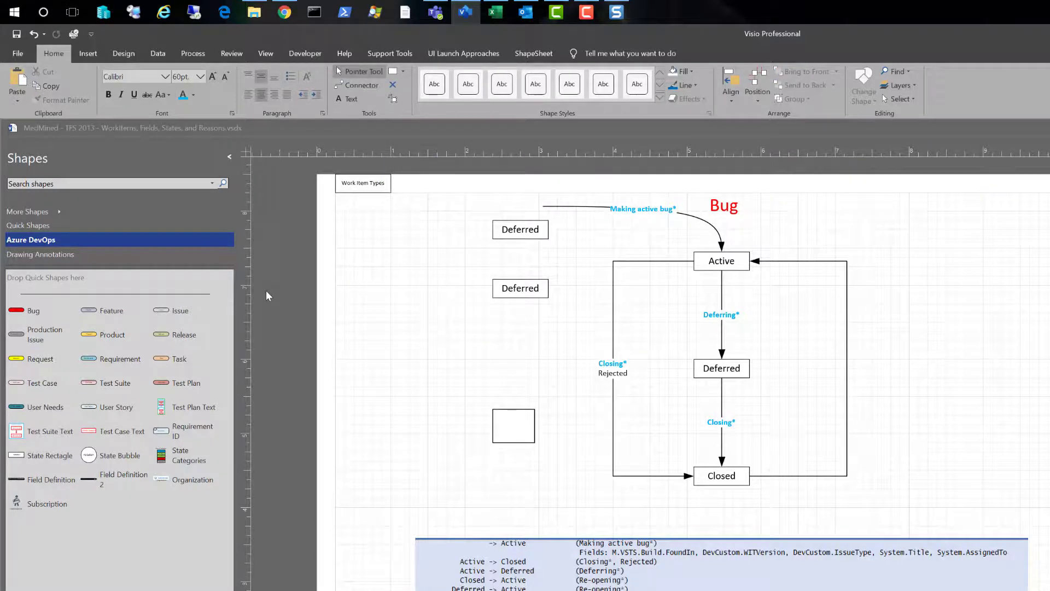
Delete both Deferred copies and the empty rectangle beside the state diagram.
left_click(265, 53)
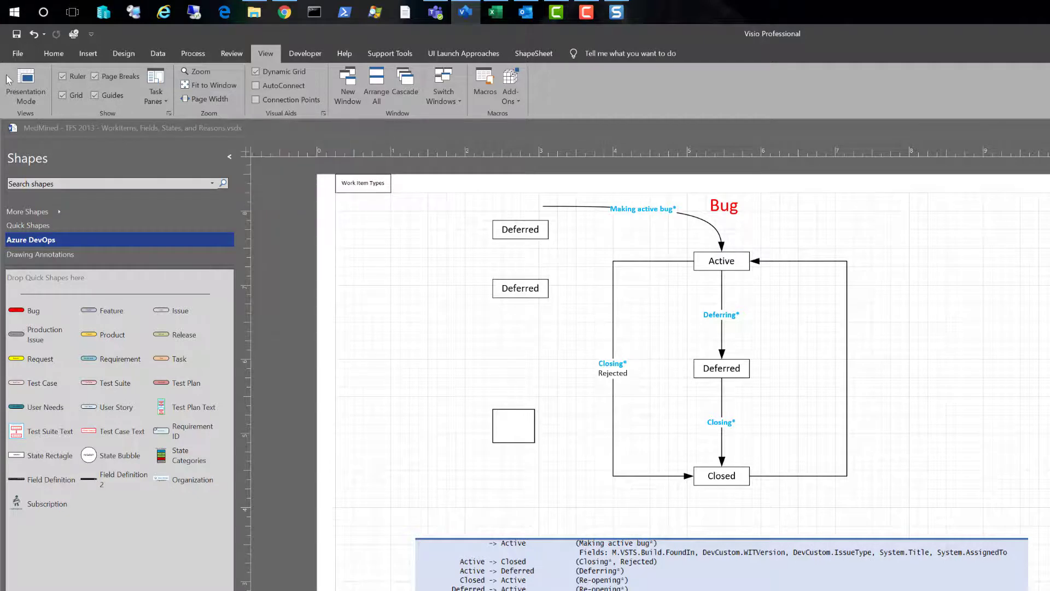
left_click(63, 95)
left_click_drag(453, 206, 590, 487)
key("Delete")
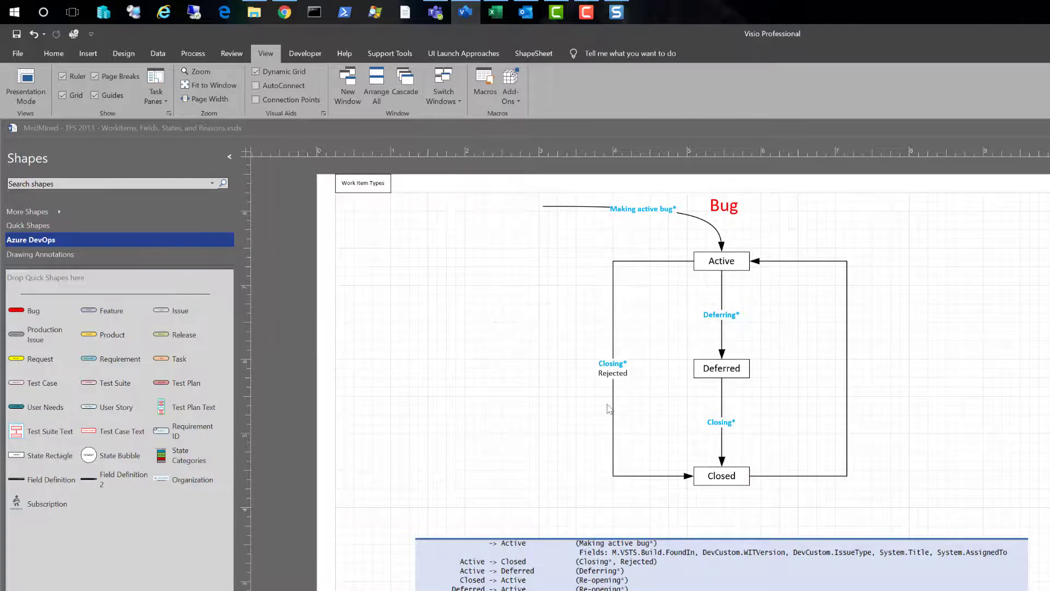
Reattach the Deferring connector to the left connection points on Active's bottom edge and Deferred's top edge so it runs vertically.
left_click(722, 334)
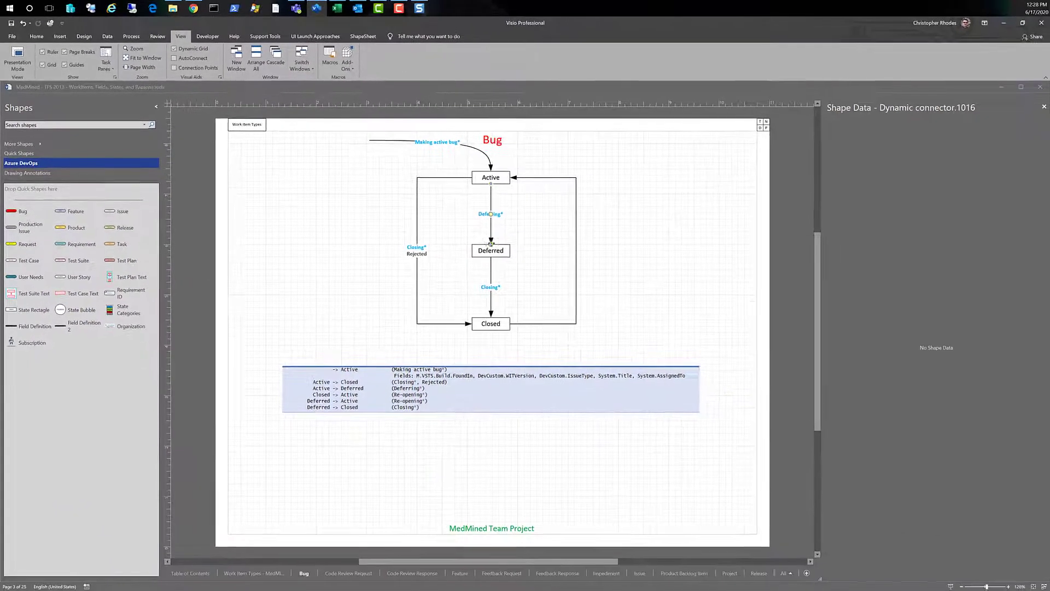
left_click_drag(722, 358, 712, 359)
left_click_drag(482, 242, 478, 240)
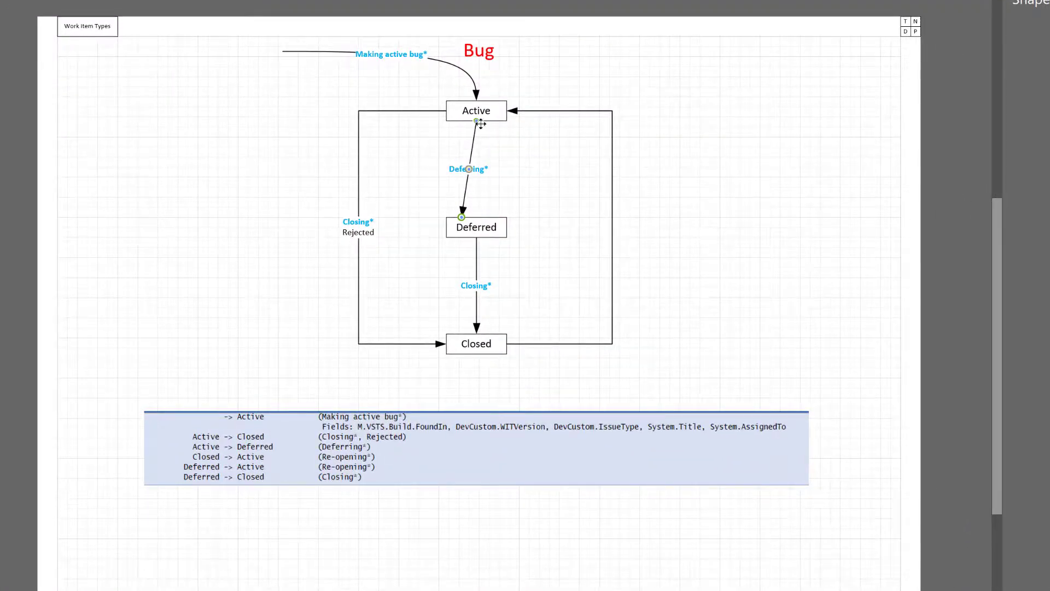
left_click_drag(480, 125, 461, 120)
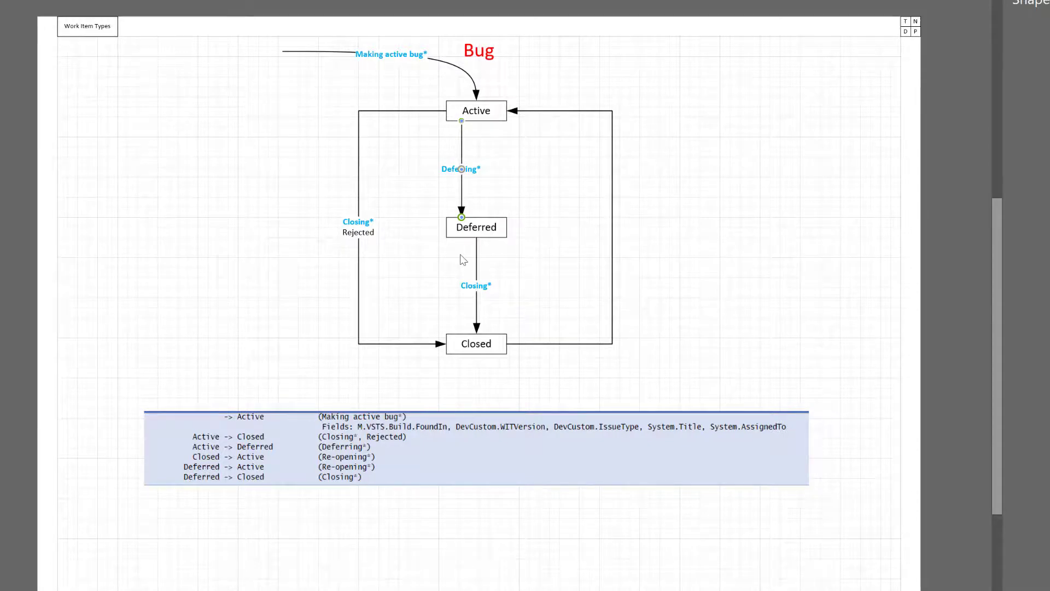
Duplicate the Deferring connector and attach it as an upward arrow between the right connection points of Deferred's top and Active's bottom edges.
left_click(595, 197)
key("ctrl+d")
left_click_drag(487, 242, 491, 121)
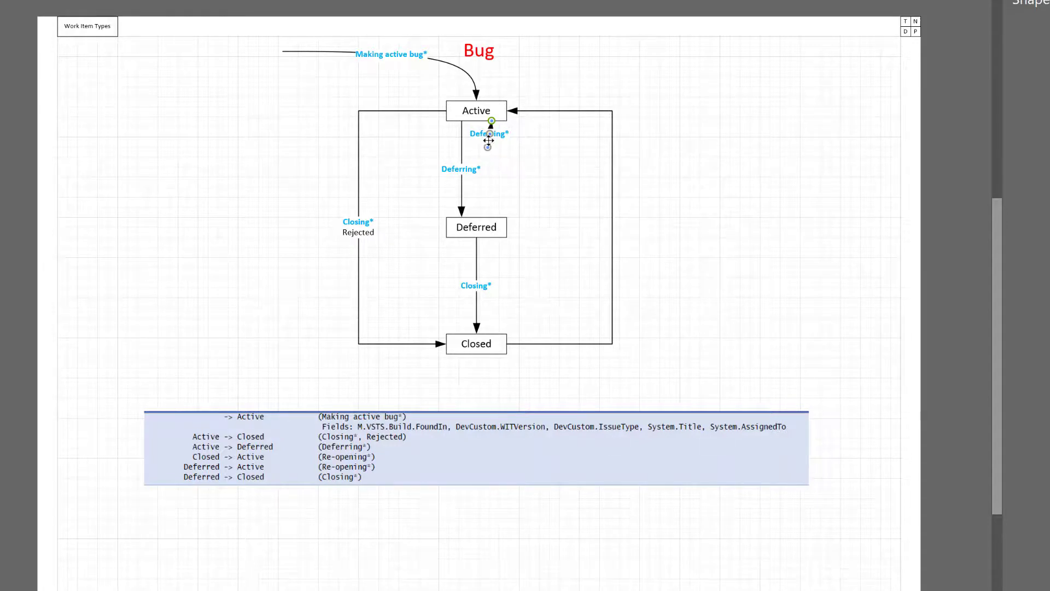
left_click_drag(487, 148, 491, 217)
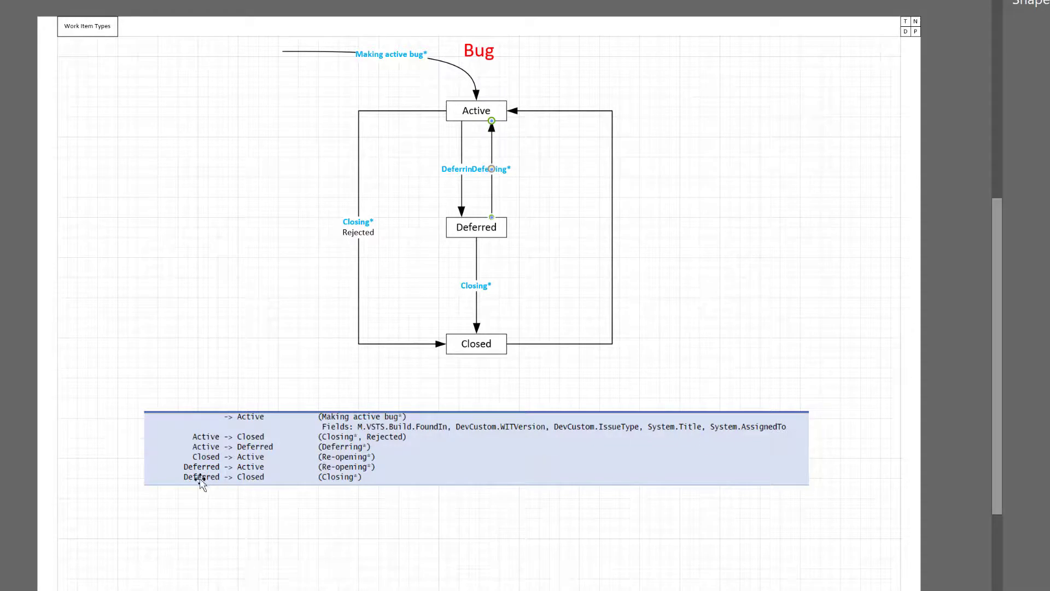